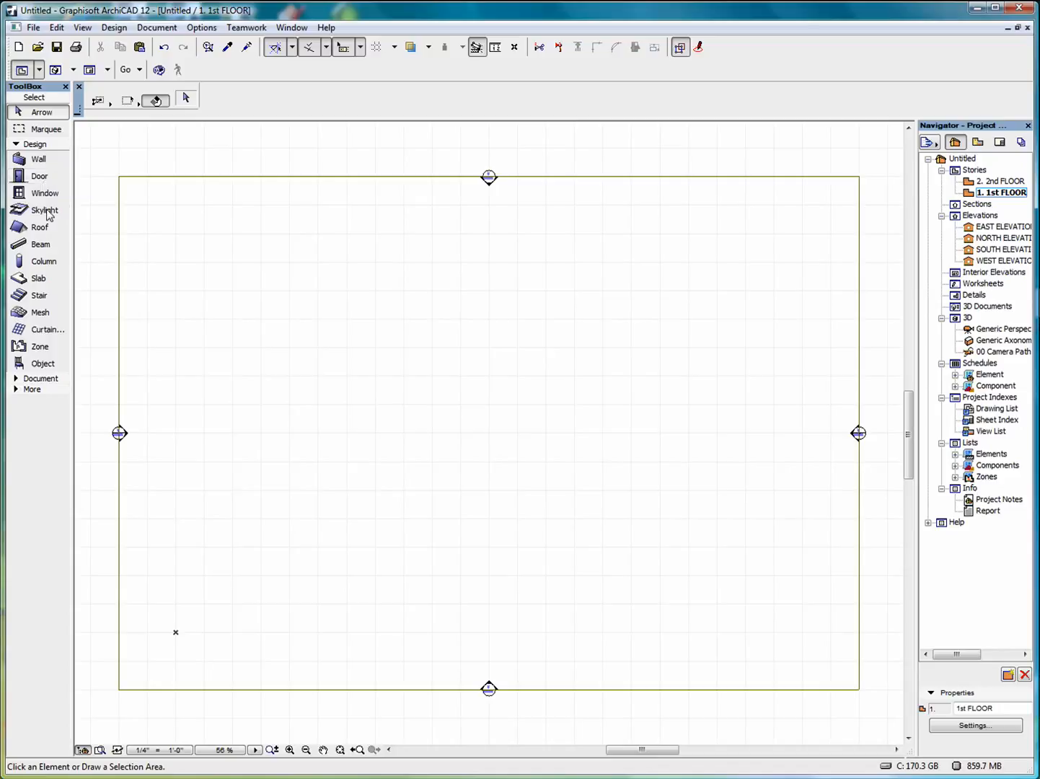
# Expand the Document tool group in the ToolBox to show the documentation tools.
pyautogui.click(35, 380)
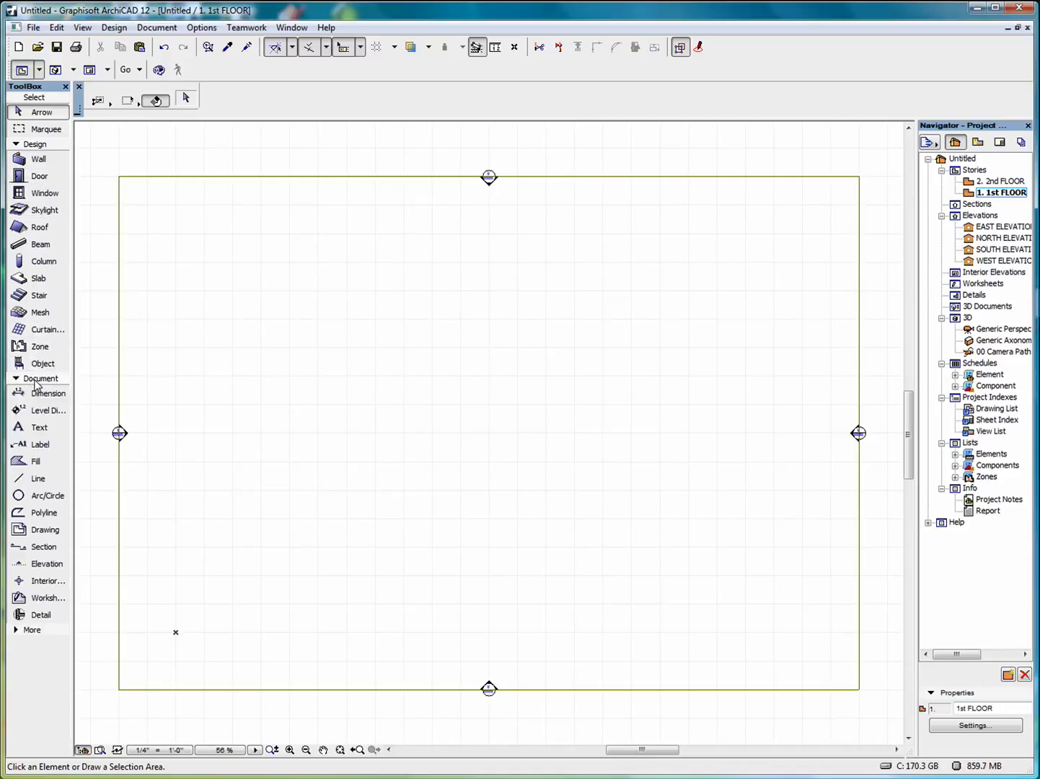
# Load Stair U-Shape 12 from the Wood Stairs 12 folder as the default stair.
pyautogui.doubleClick(36, 296)
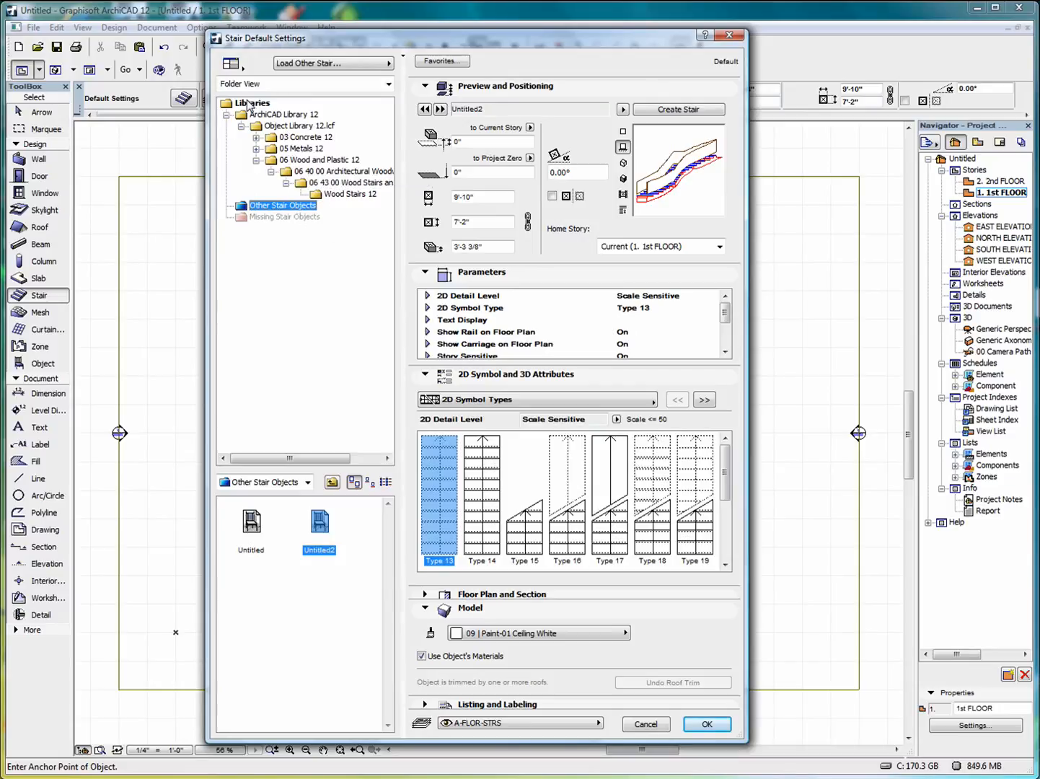
pyautogui.click(317, 197)
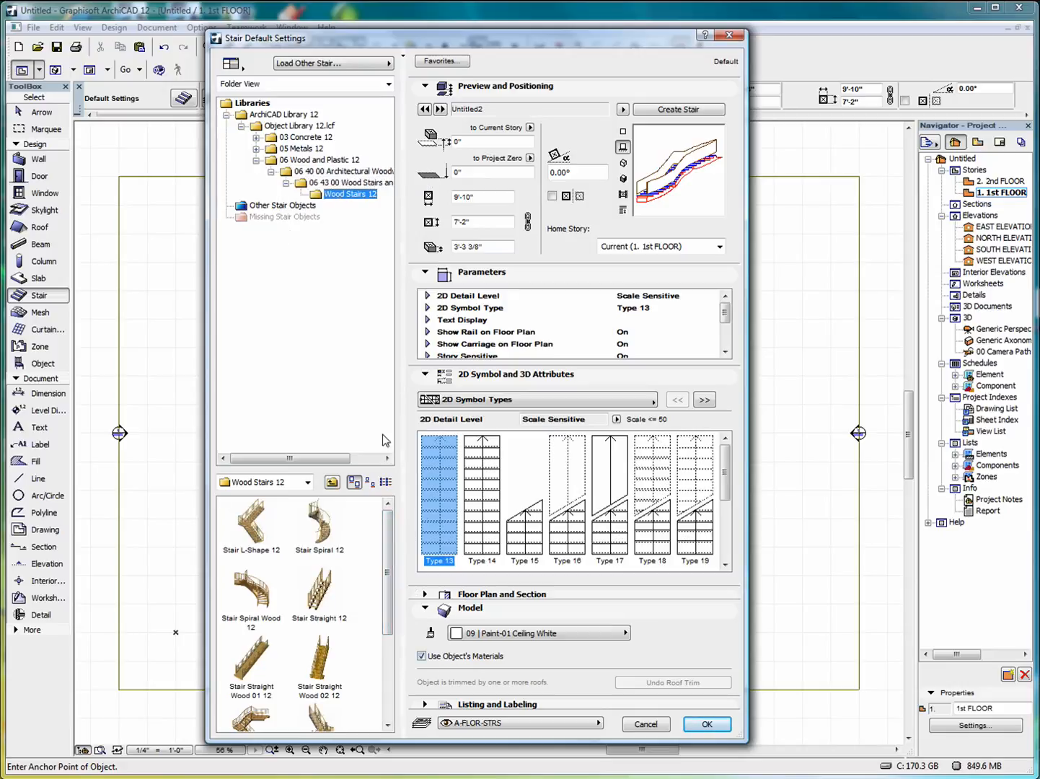
pyautogui.moveTo(386, 570); pyautogui.dragTo(394, 499)
pyautogui.moveTo(386, 546); pyautogui.dragTo(387, 590)
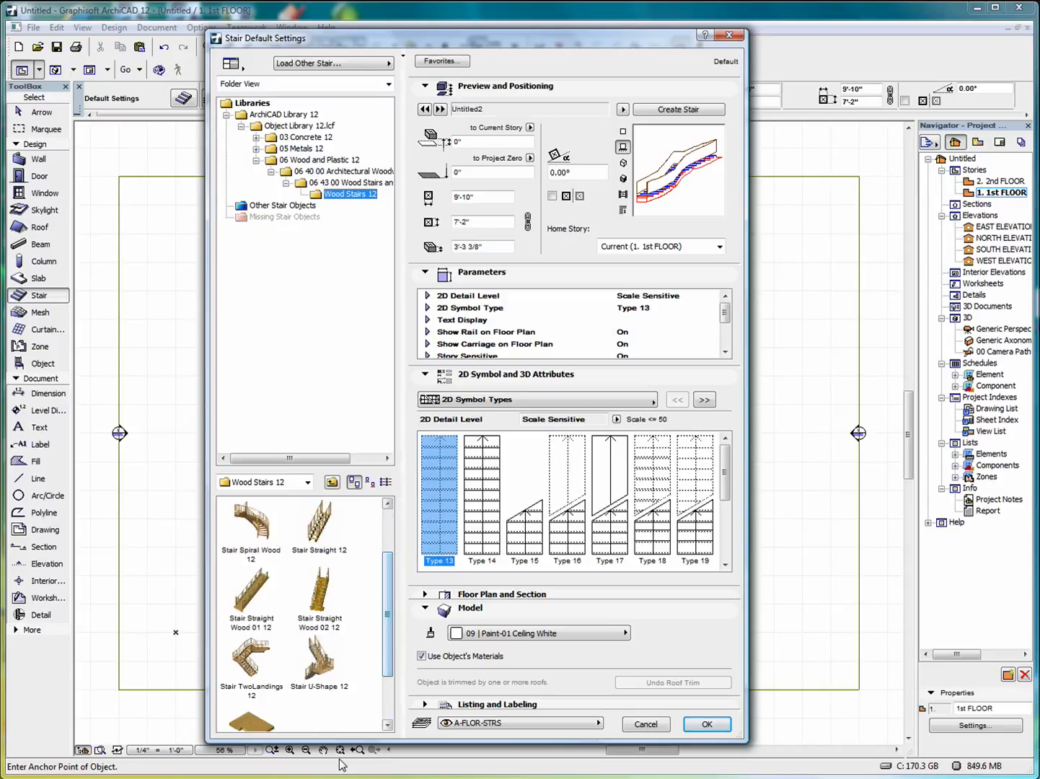
pyautogui.click(318, 670)
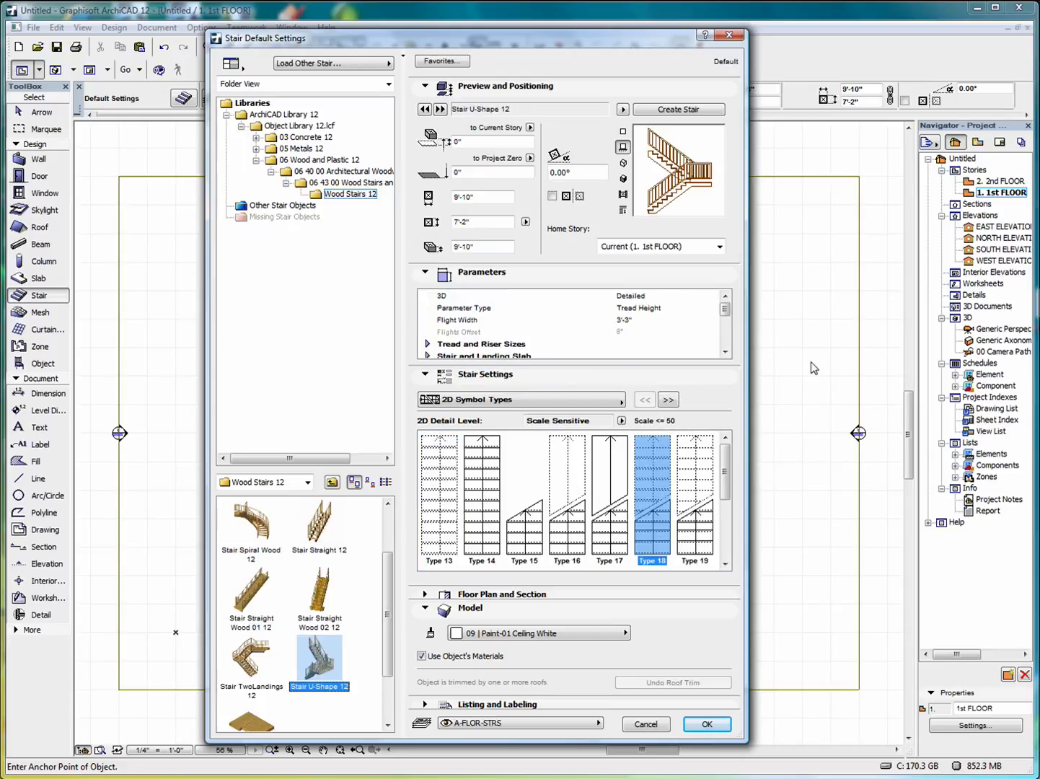
# Collapse all Stair Settings panels but Preview and Positioning, enlarge the dialog, and expand Parameters.
pyautogui.click(427, 88)
pyautogui.click(426, 101)
pyautogui.click(427, 114)
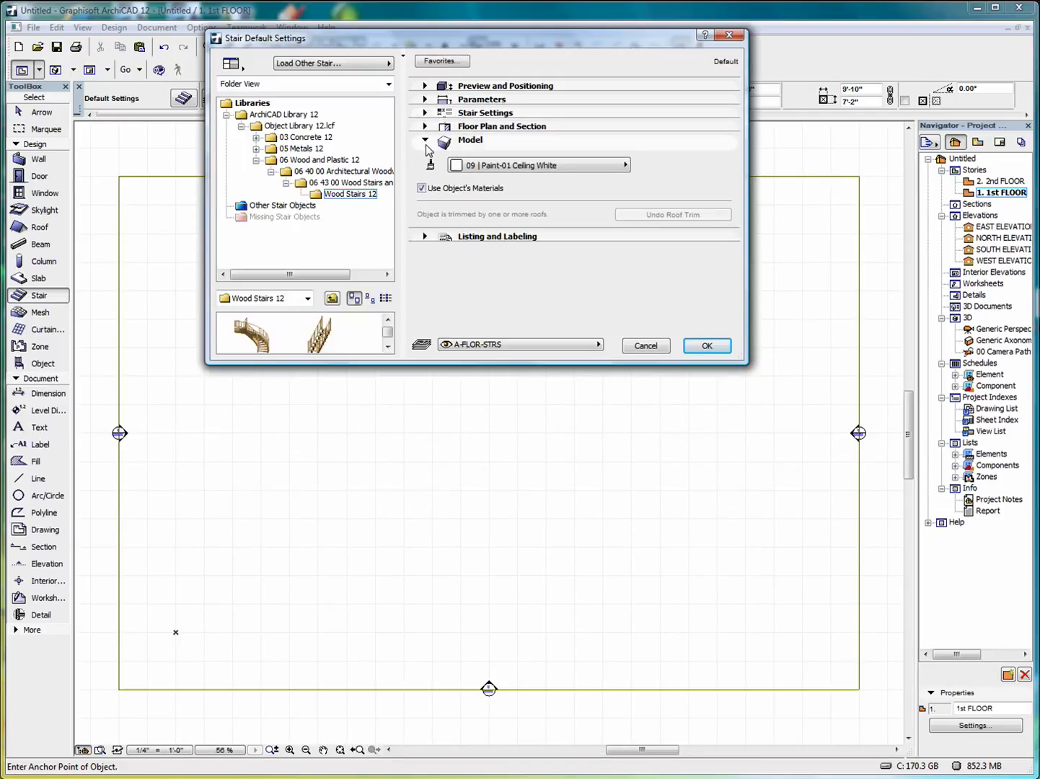
pyautogui.click(425, 140)
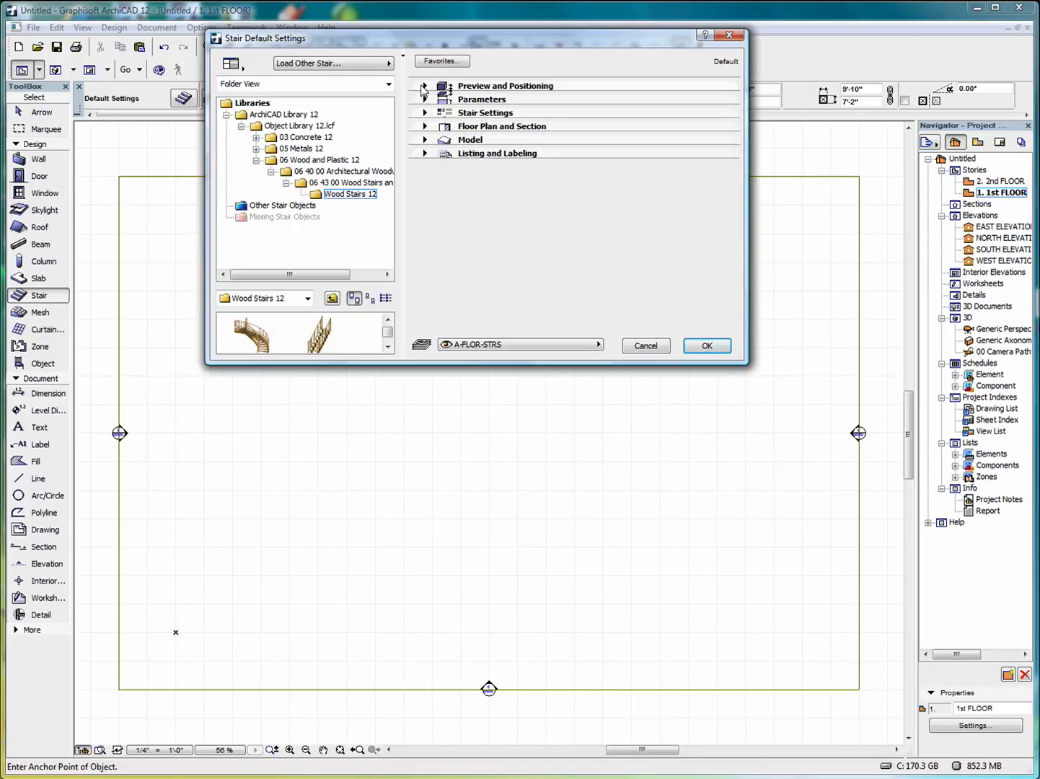
pyautogui.click(425, 87)
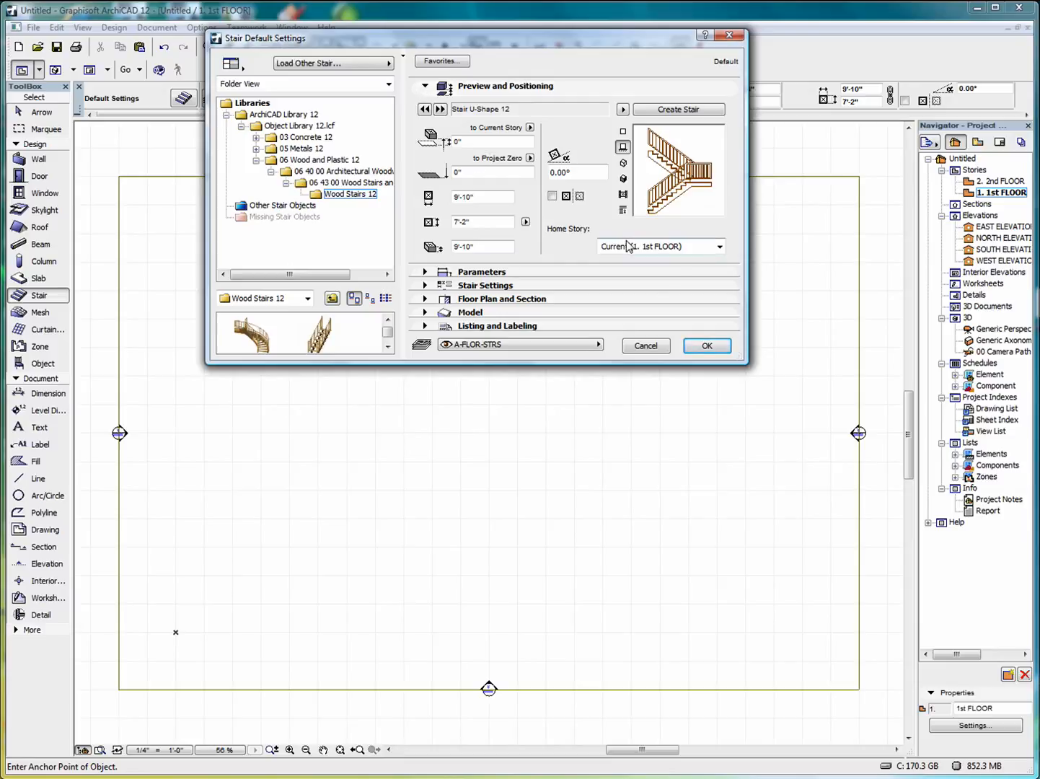
pyautogui.moveTo(412, 361); pyautogui.dragTo(384, 606)
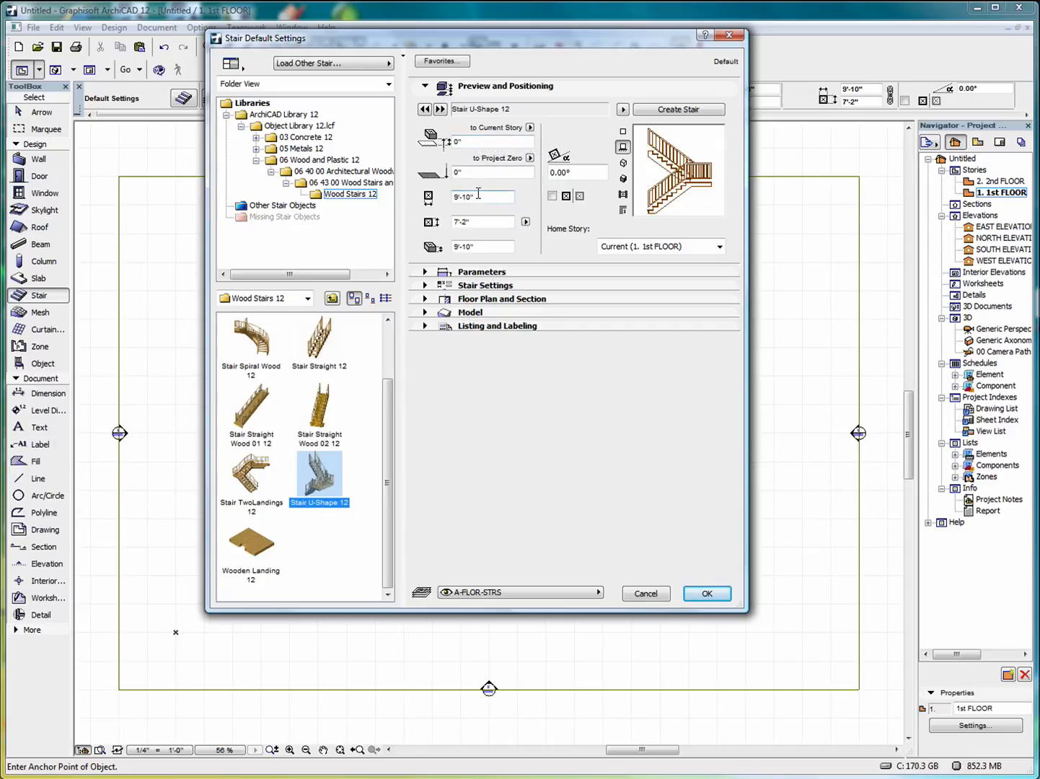
pyautogui.click(426, 273)
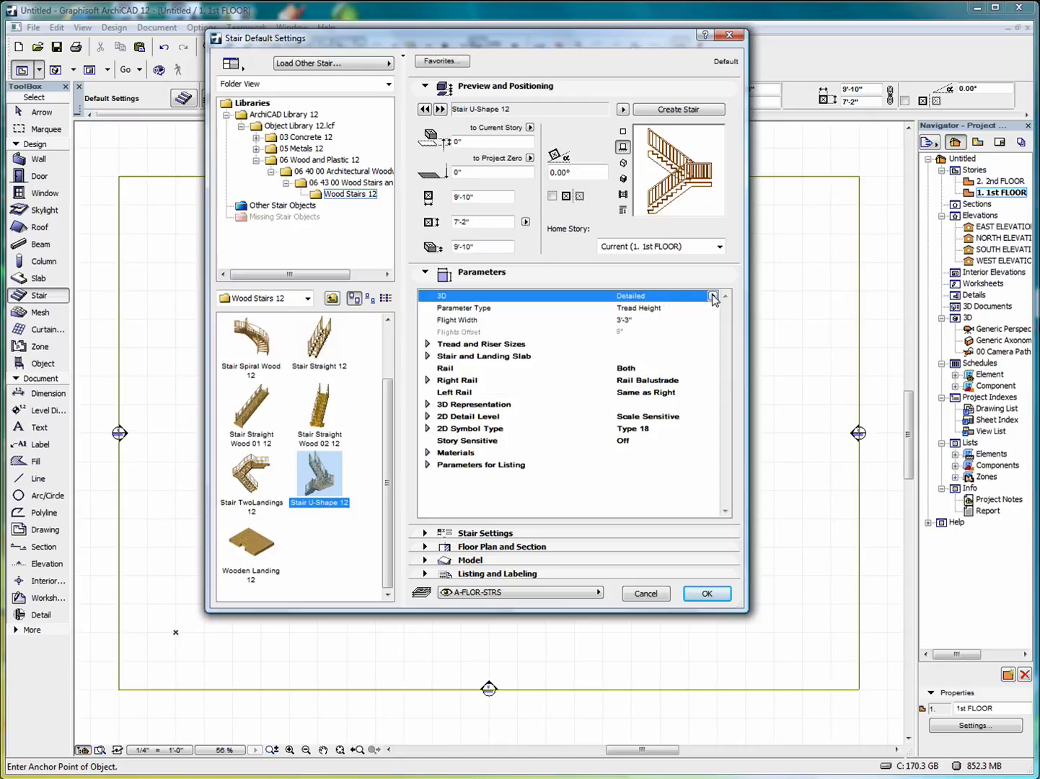
# Browse the Tread and Riser Sizes and Stair and Landing Slab groups, then list the Rail side options.
pyautogui.click(712, 307)
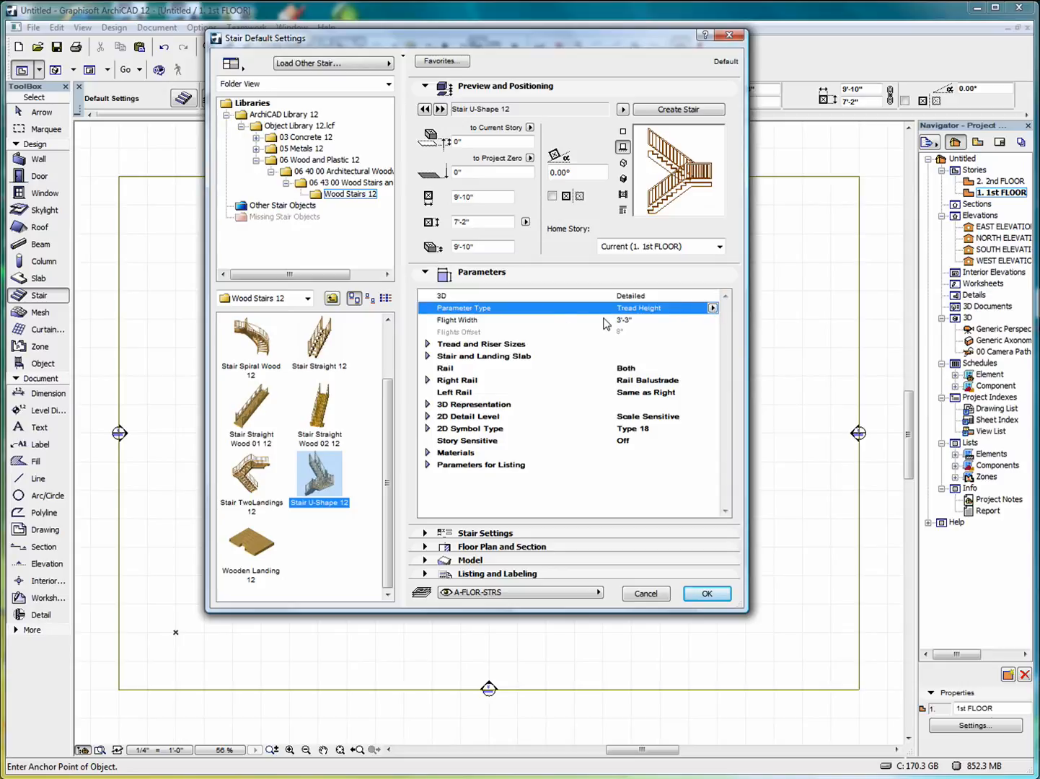
pyautogui.click(427, 344)
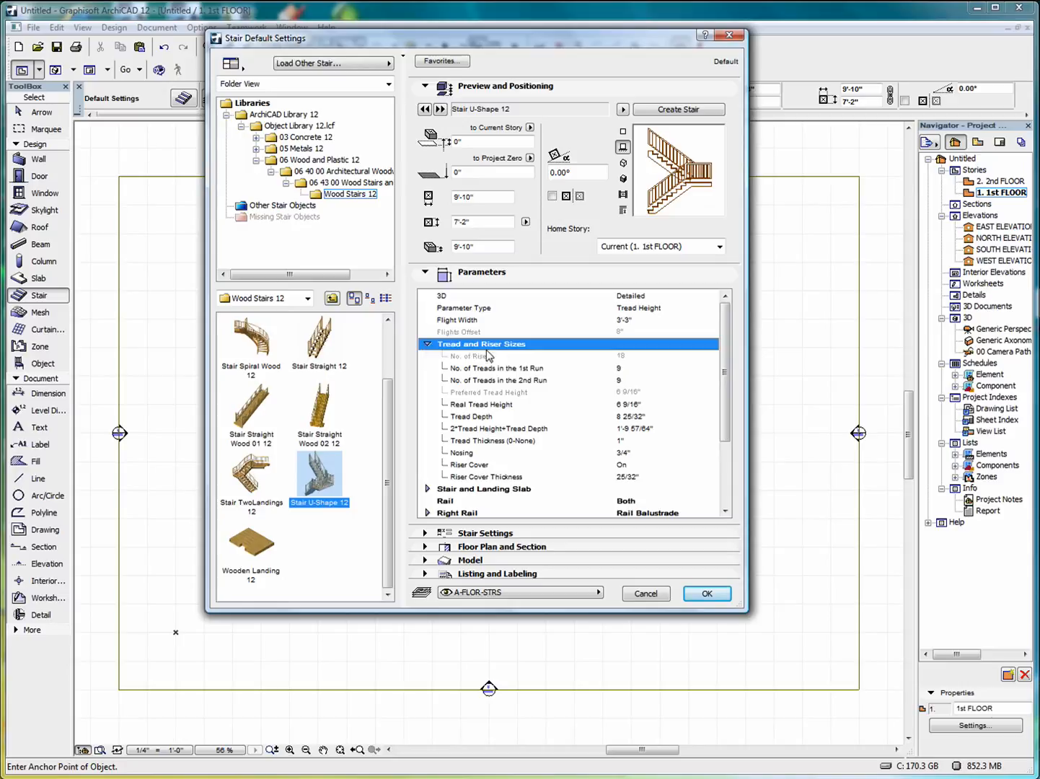
pyautogui.click(428, 345)
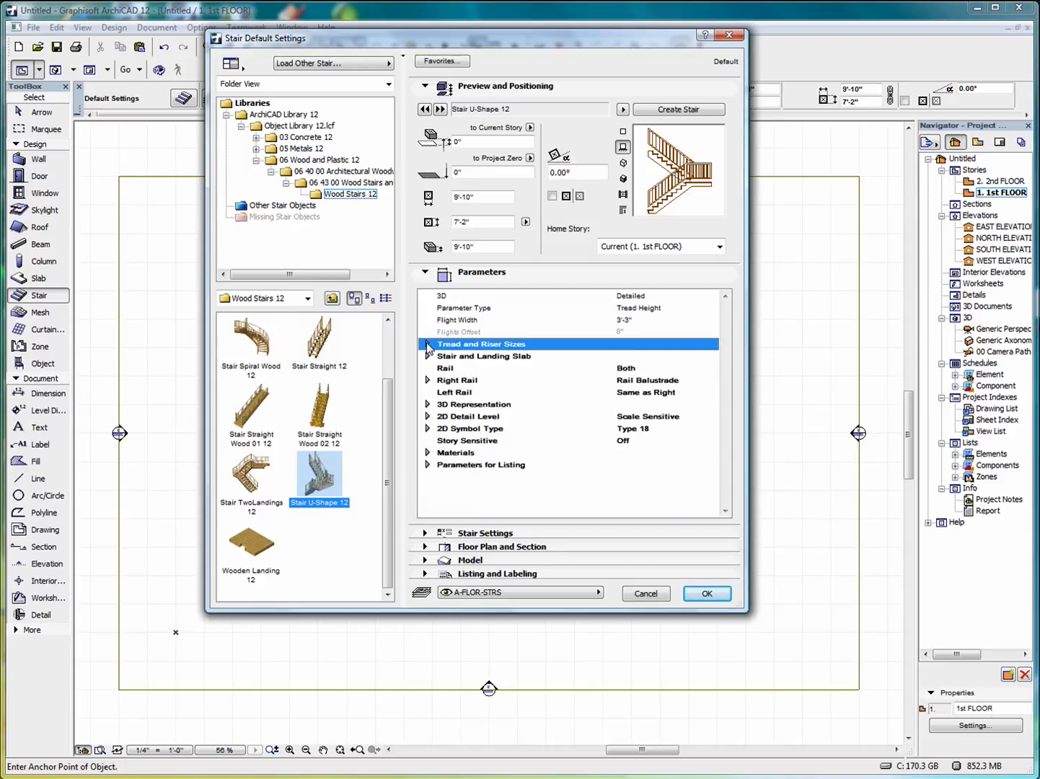
pyautogui.click(428, 358)
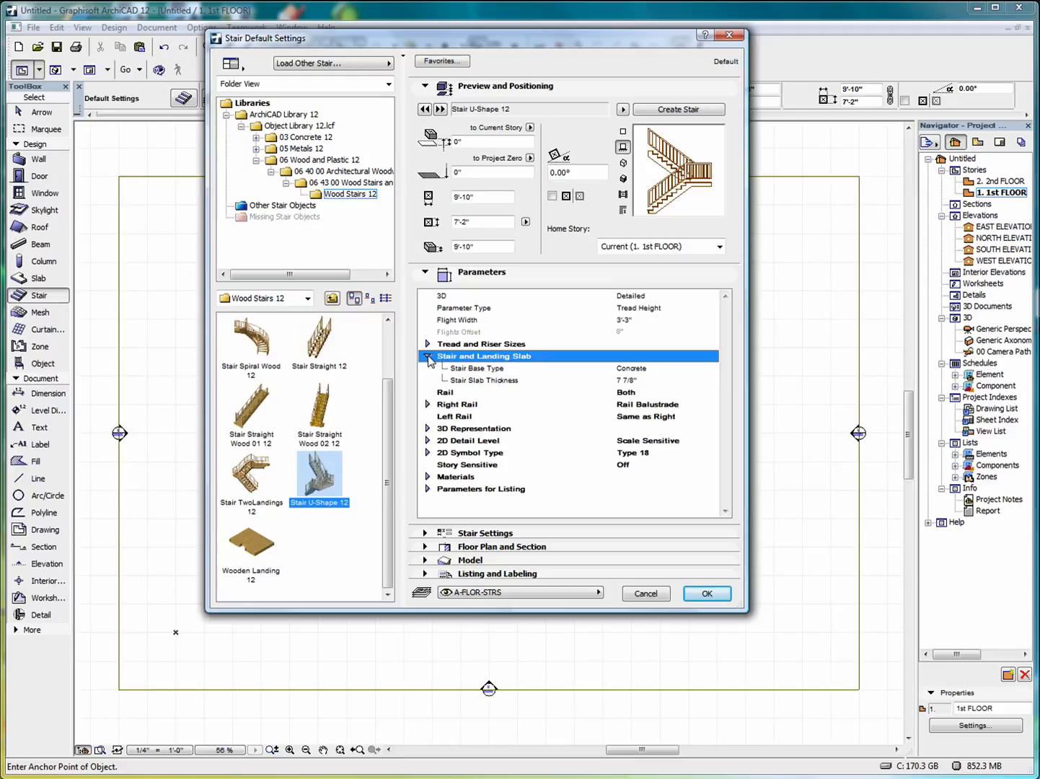
pyautogui.click(428, 357)
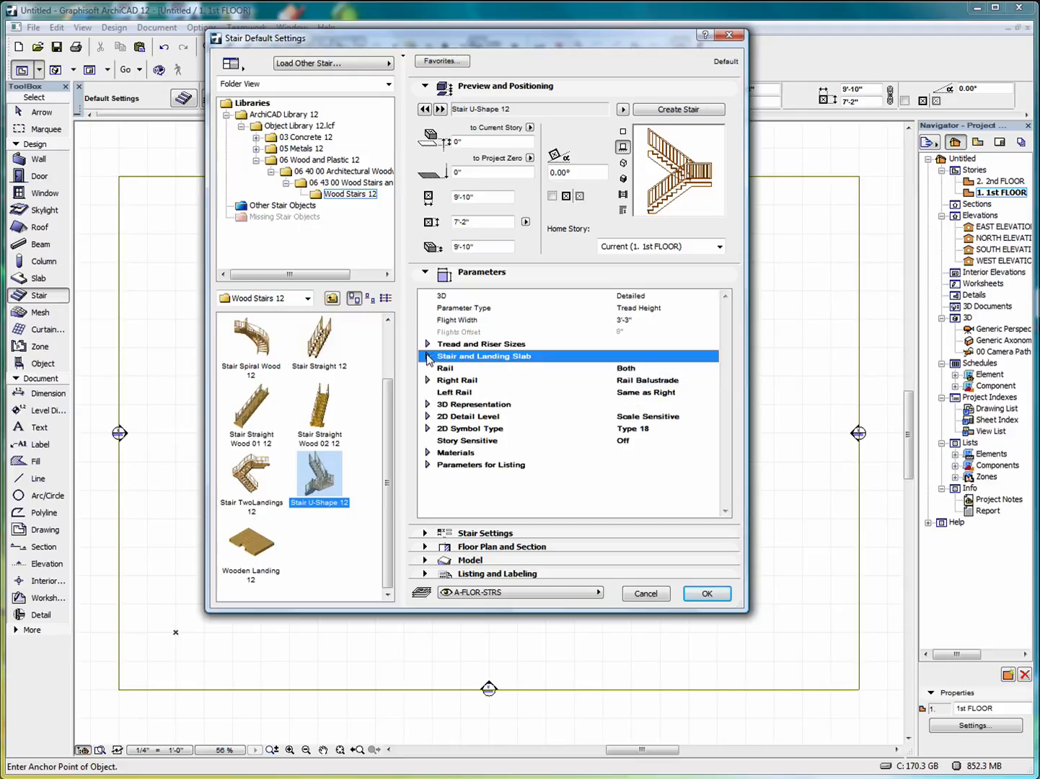
pyautogui.click(630, 371)
pyautogui.click(714, 368)
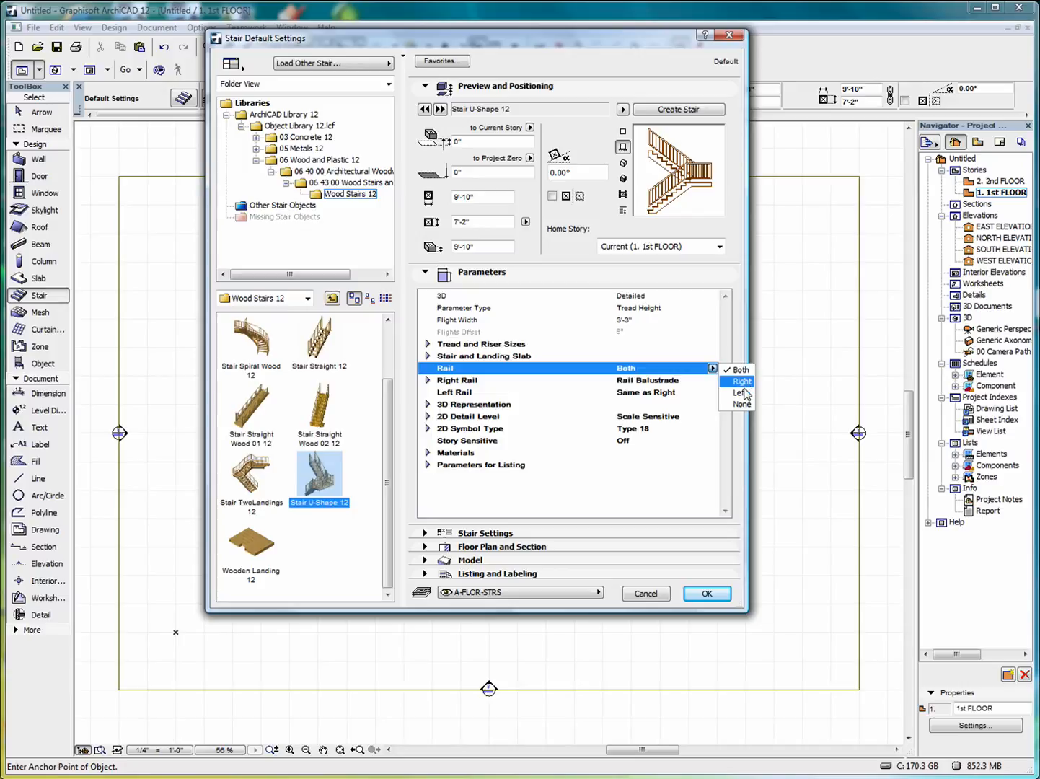
# Keep rails on Both sides and preview right rail styles Parallel Bars, Simple Bar, Solid Frame Filled, Solid Frame, Solid.
pyautogui.click(433, 381)
pyautogui.click(713, 380)
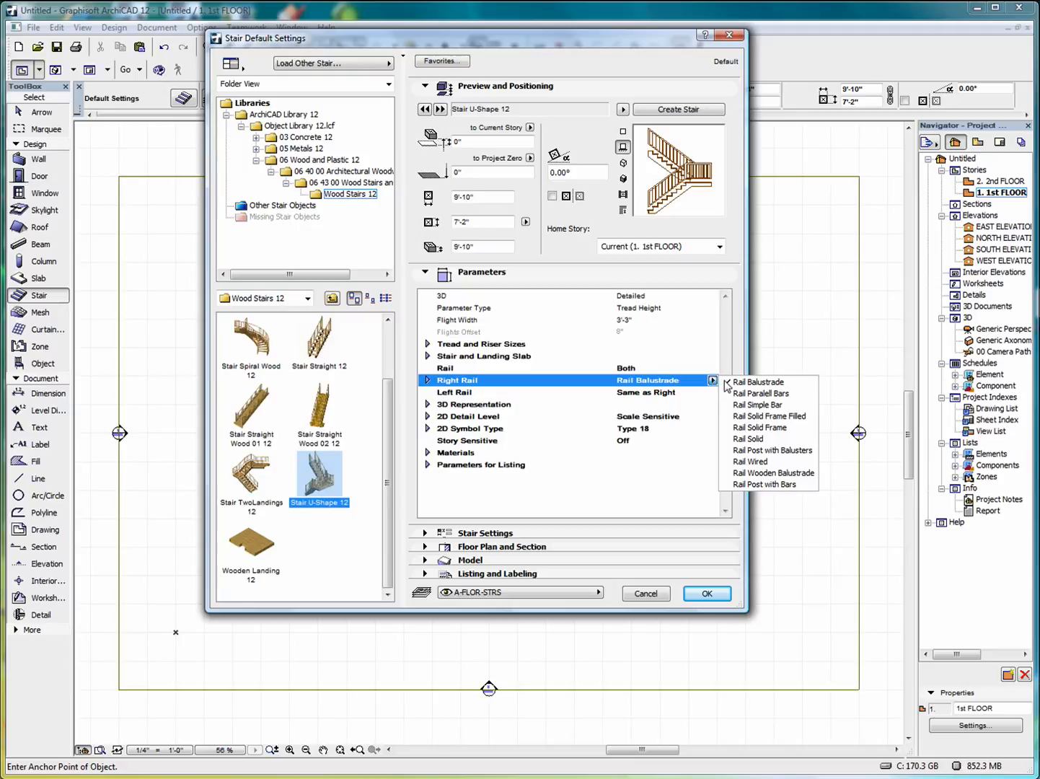
pyautogui.click(783, 394)
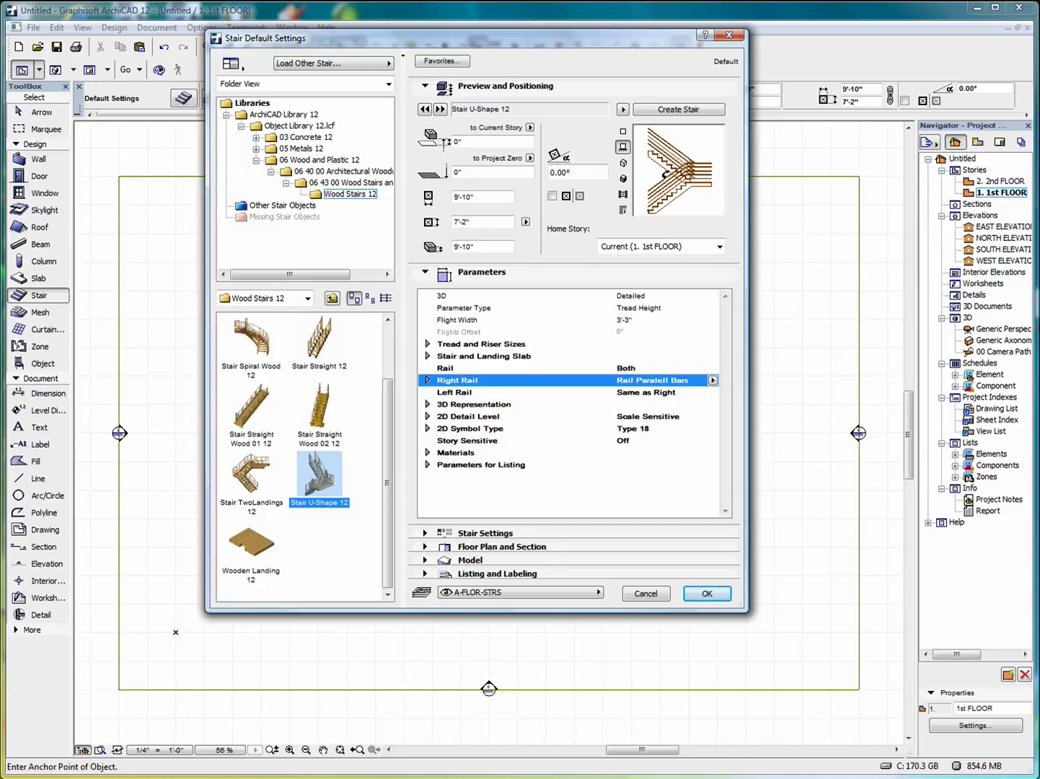
pyautogui.click(712, 381)
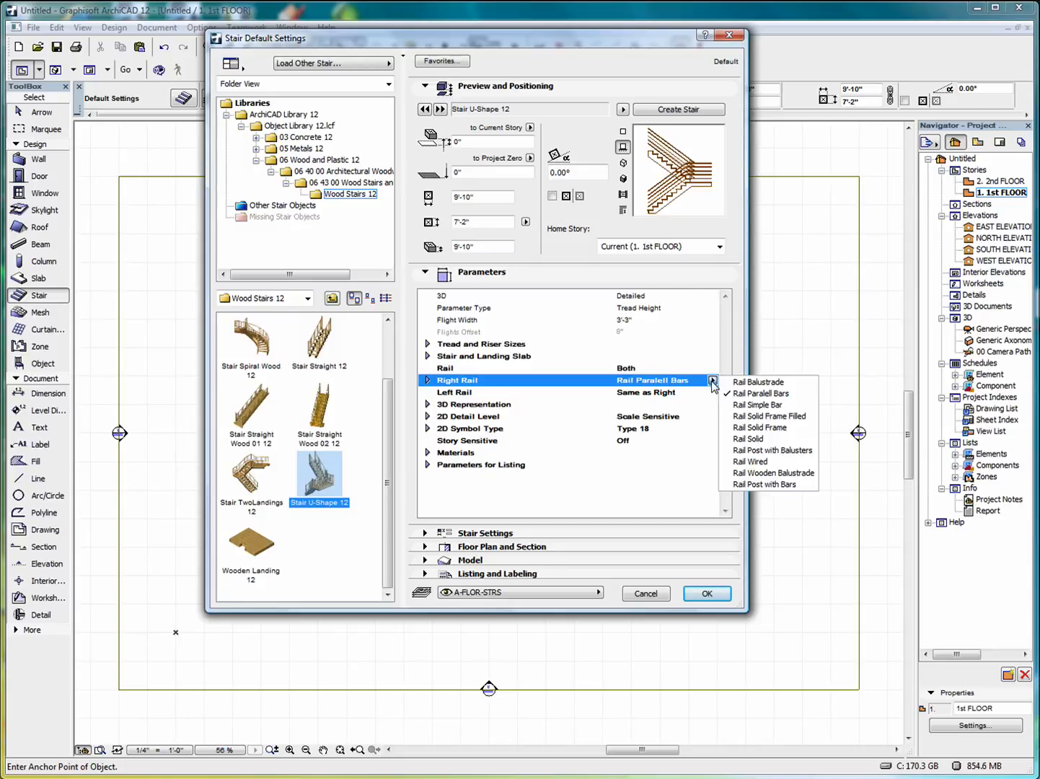
pyautogui.click(765, 407)
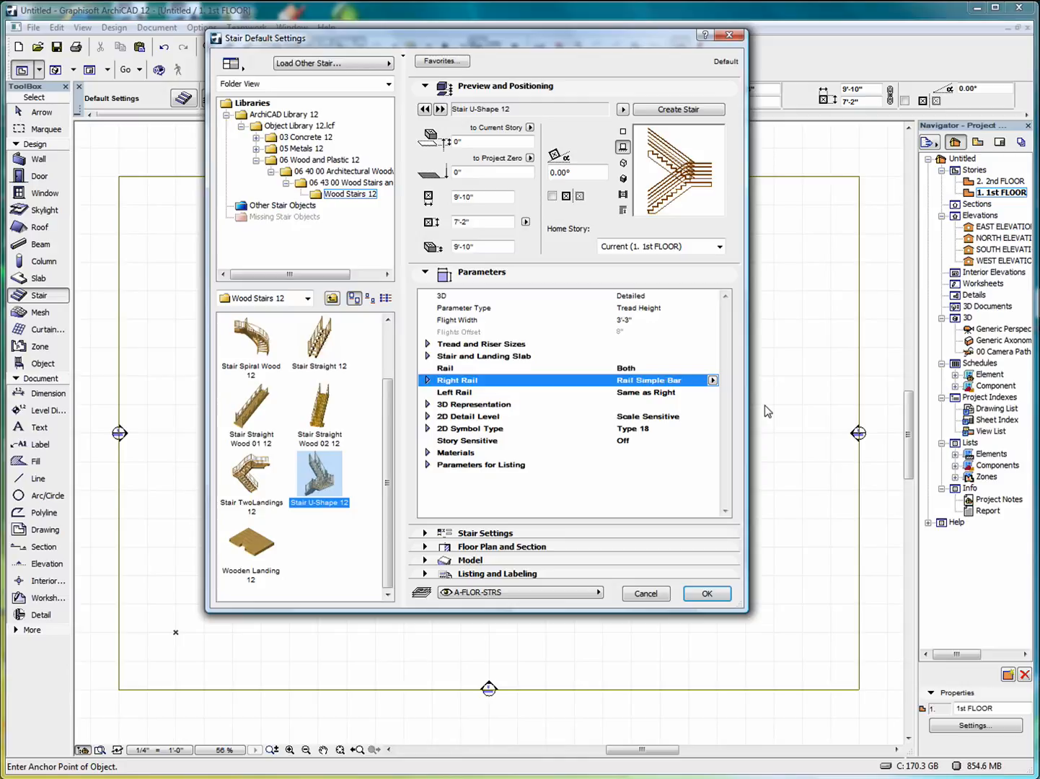
pyautogui.click(713, 380)
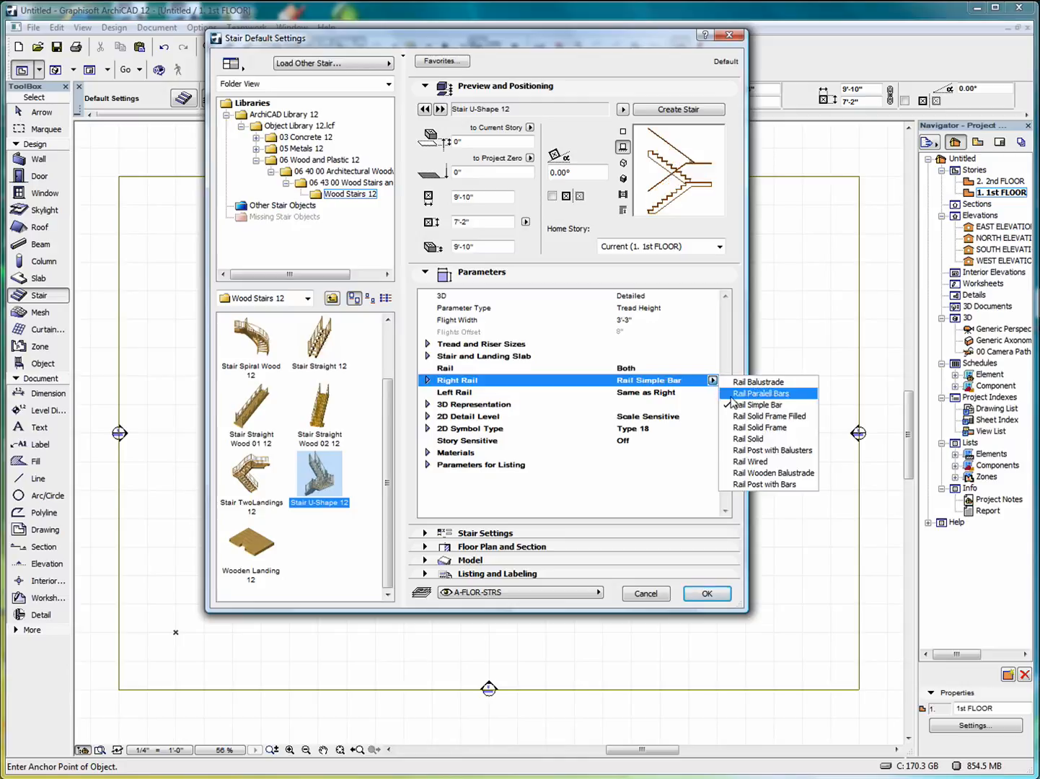
pyautogui.click(777, 417)
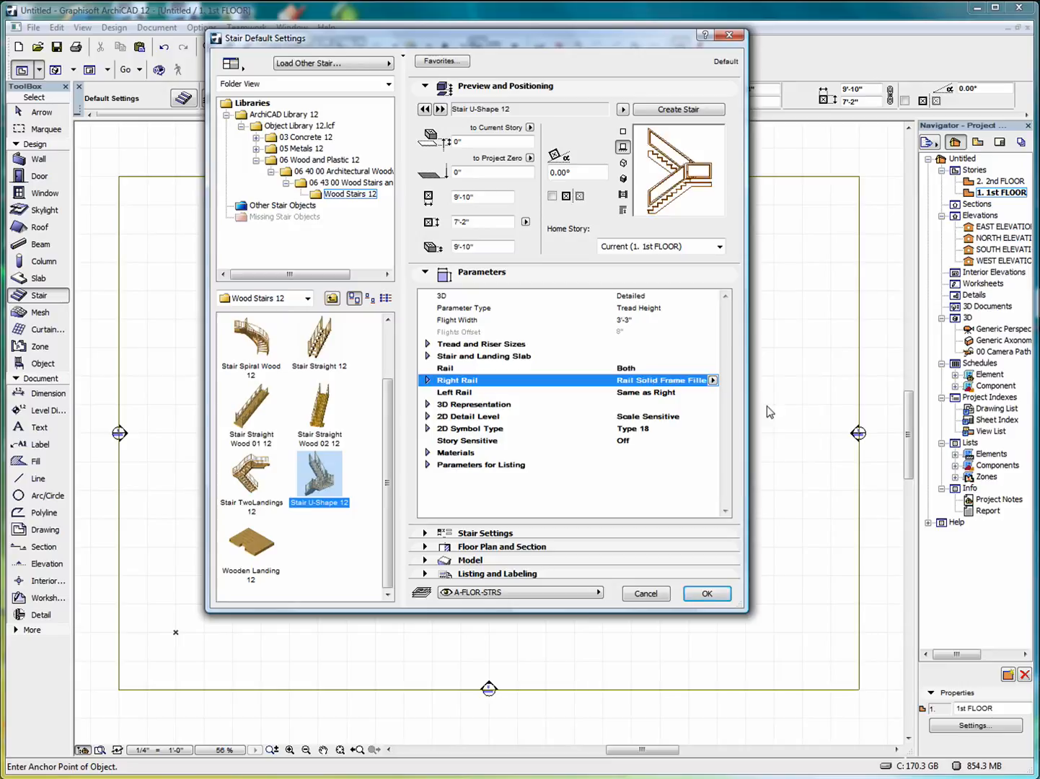
pyautogui.click(713, 380)
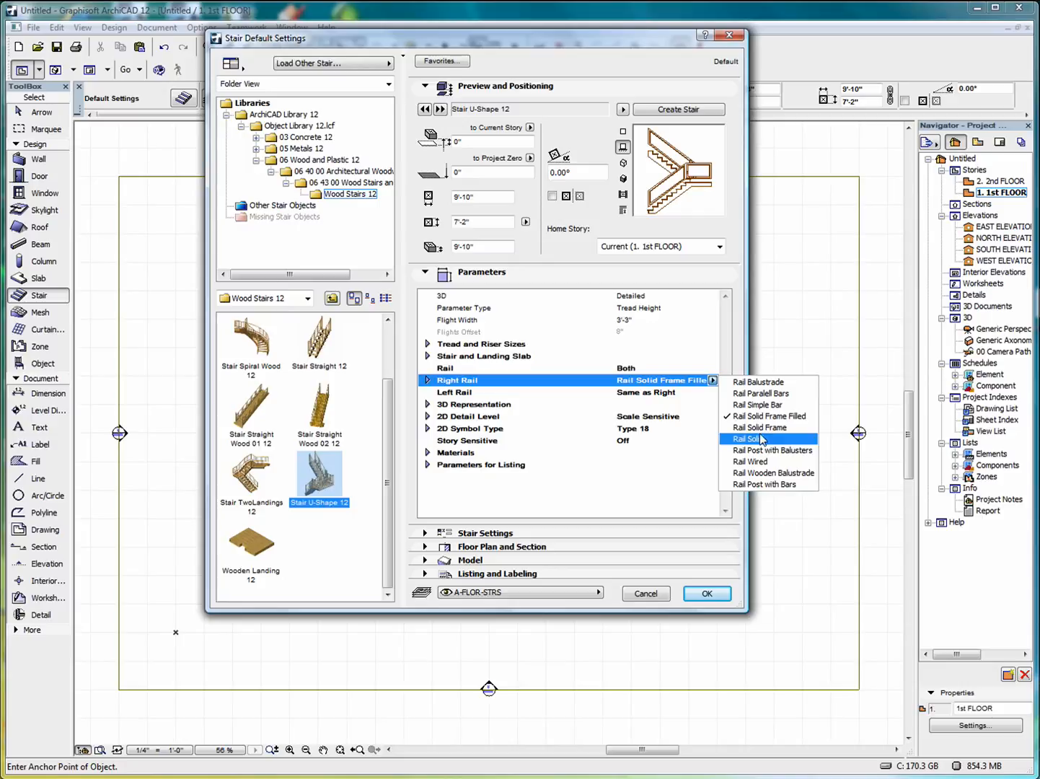
pyautogui.click(762, 428)
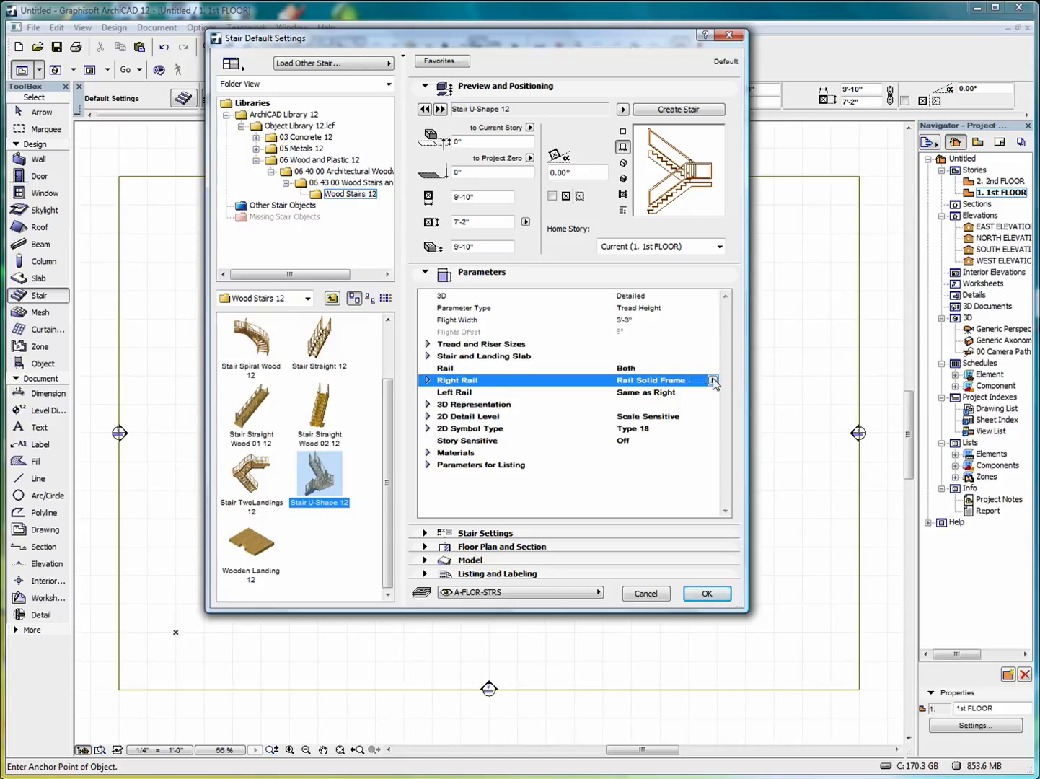
pyautogui.click(713, 380)
pyautogui.click(727, 433)
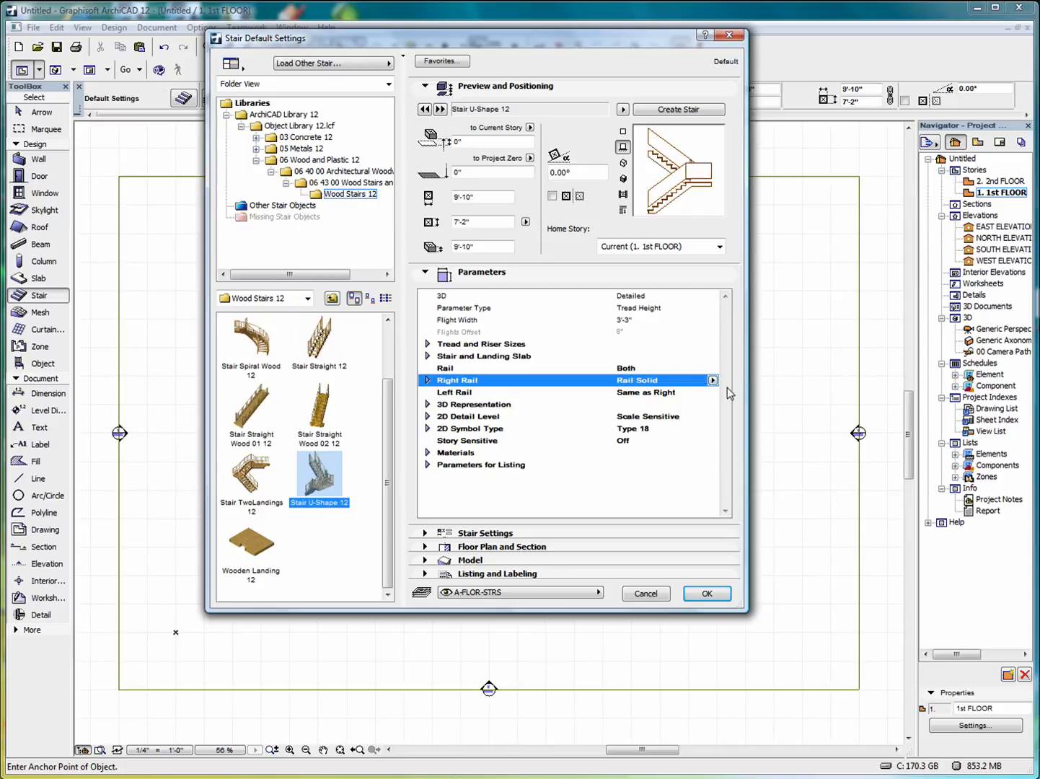
# Try Post with Balusters, Wired and Wooden Balustrade, then set the right rail to Rail Post with Bars.
pyautogui.click(713, 381)
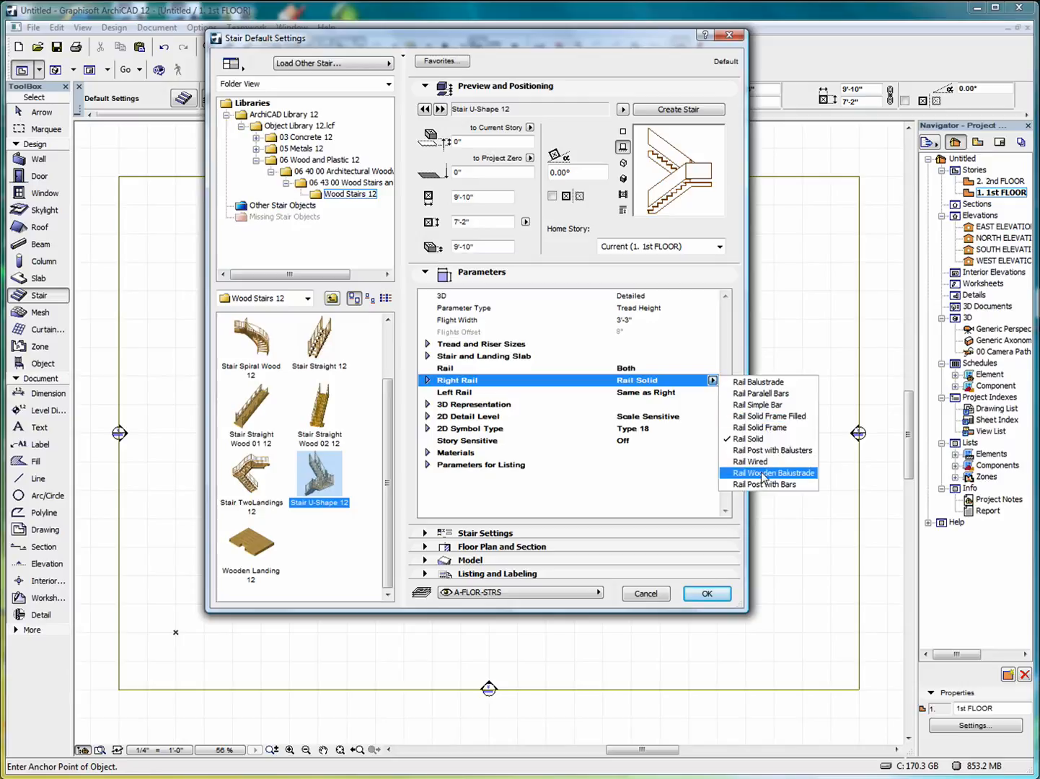
pyautogui.click(761, 451)
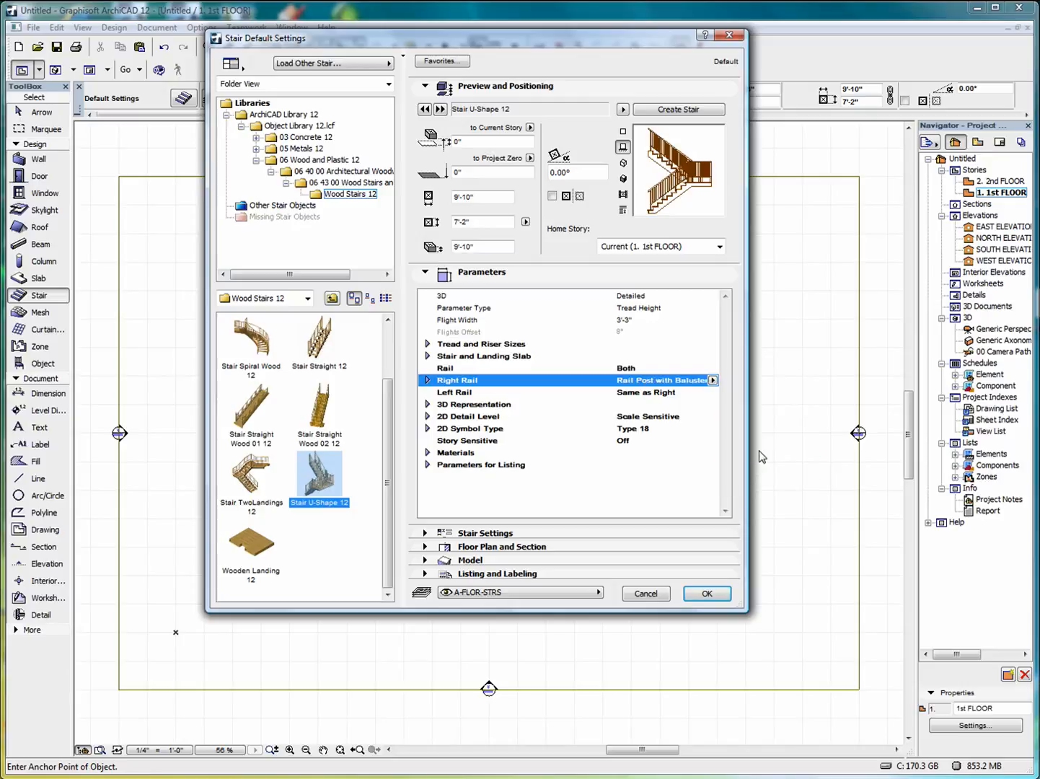
pyautogui.click(713, 381)
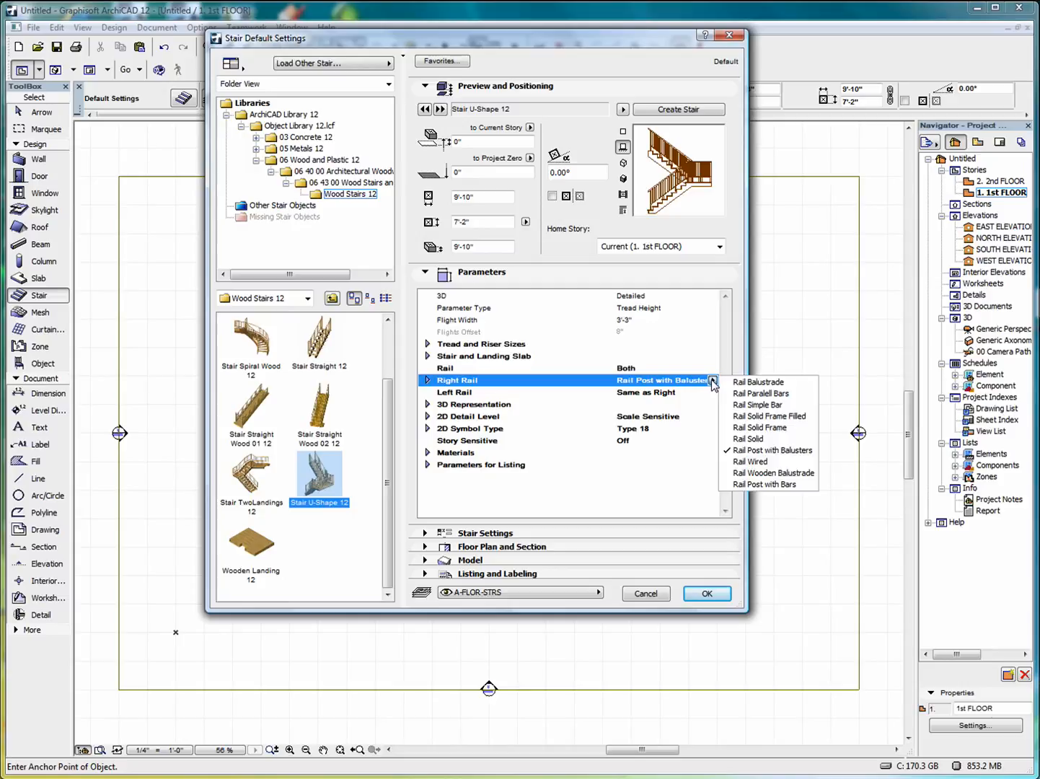
pyautogui.click(752, 462)
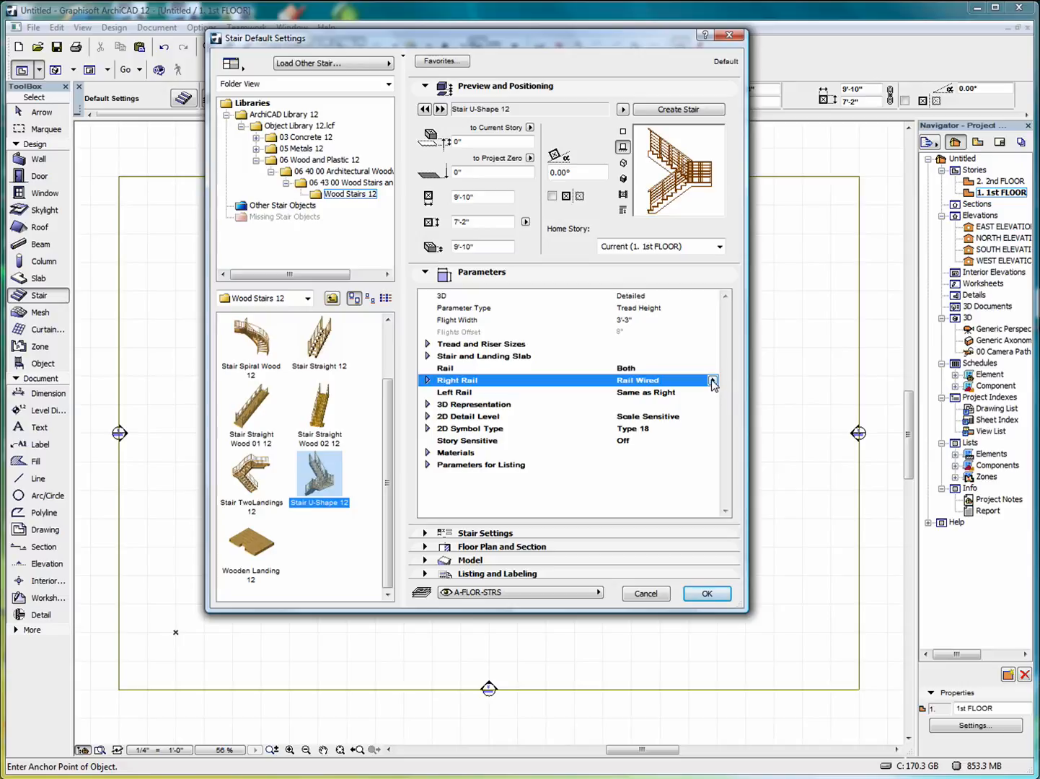
pyautogui.click(713, 381)
pyautogui.click(771, 478)
pyautogui.click(713, 381)
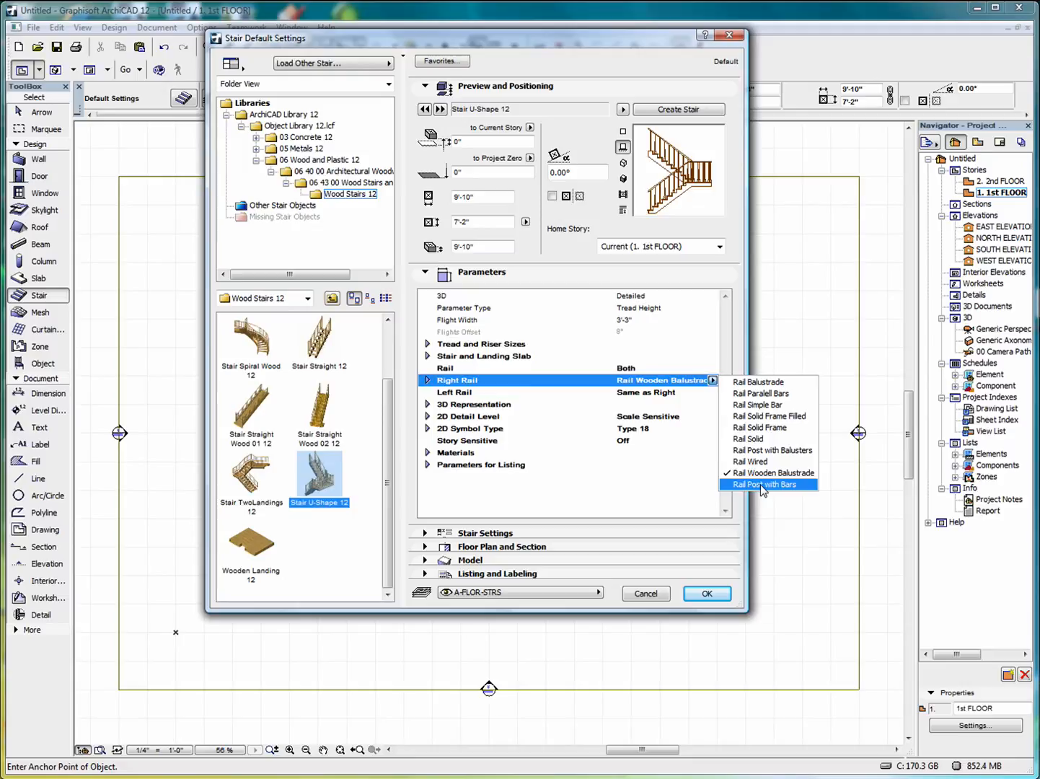
pyautogui.click(762, 487)
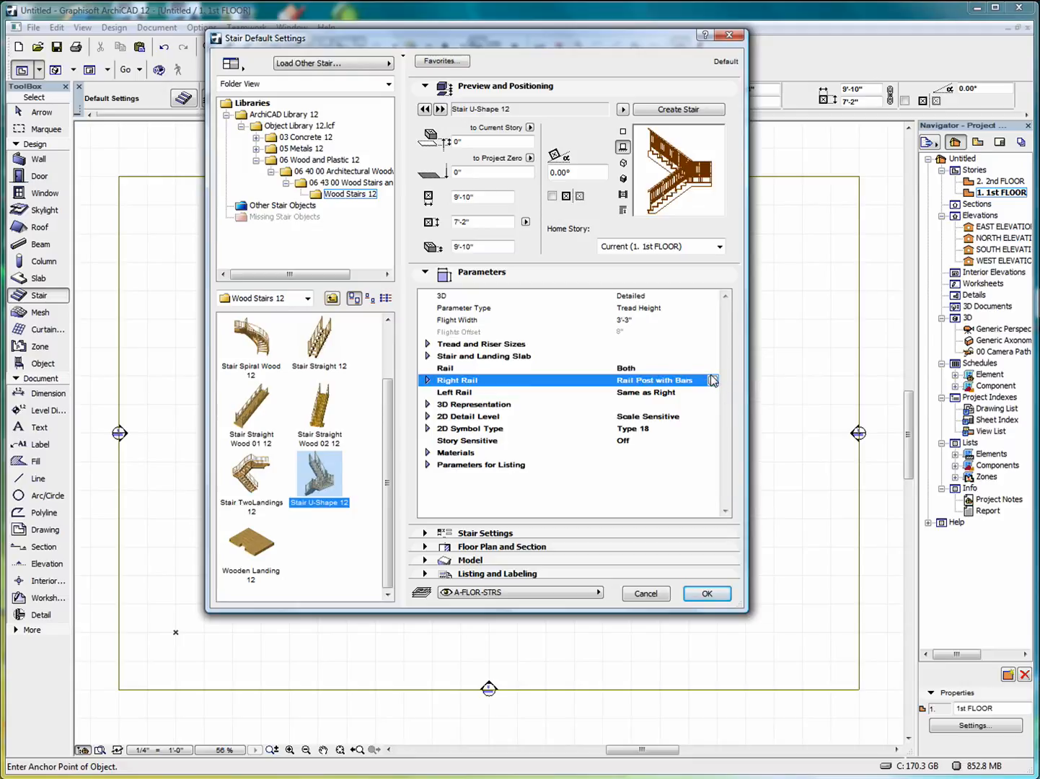
pyautogui.click(705, 598)
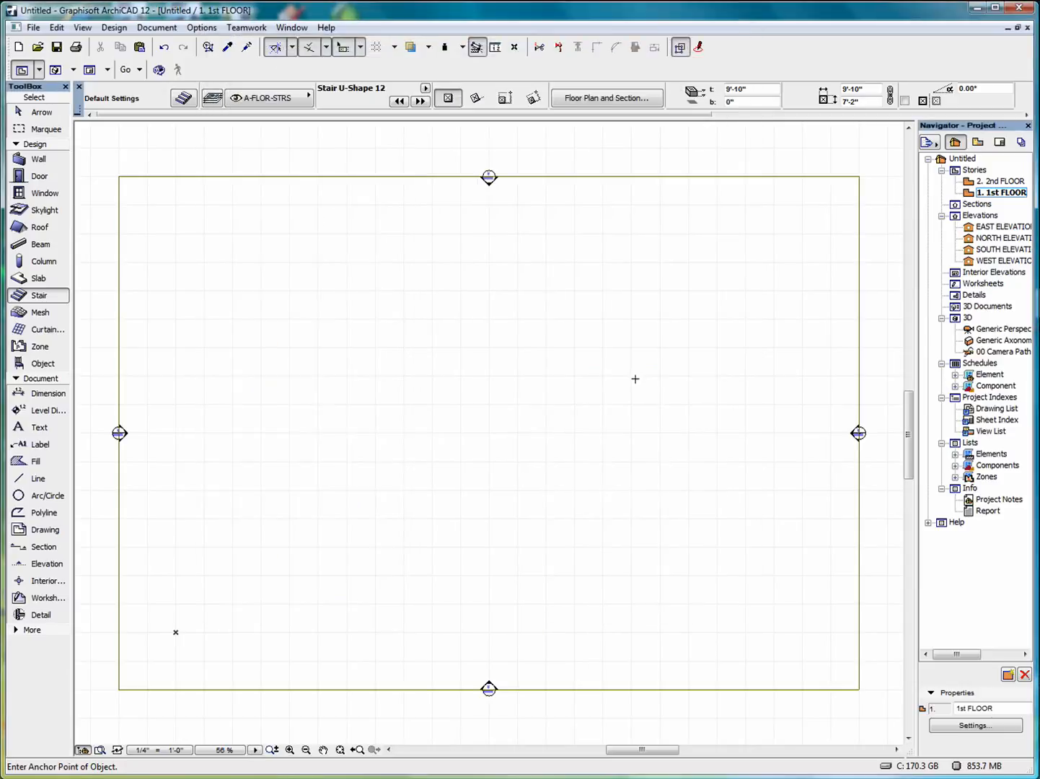
# Place the U-shape stair near the plan centre and display the whole model in 3D.
pyautogui.click(471, 411)
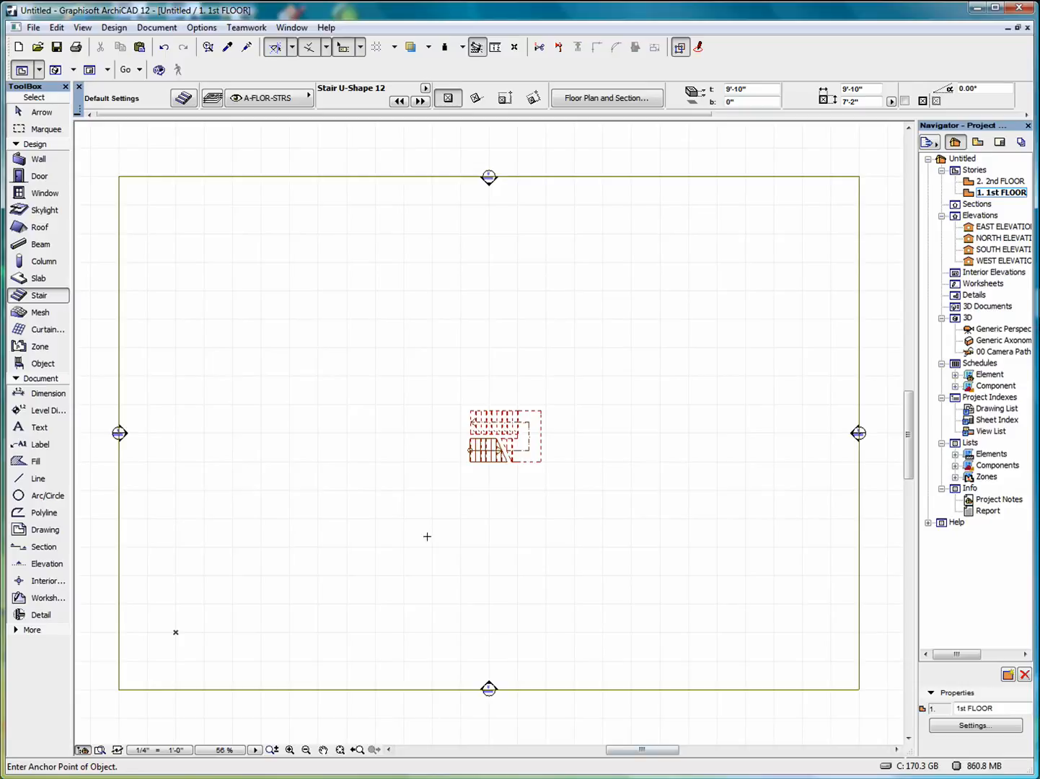
pyautogui.rightClick(553, 373)
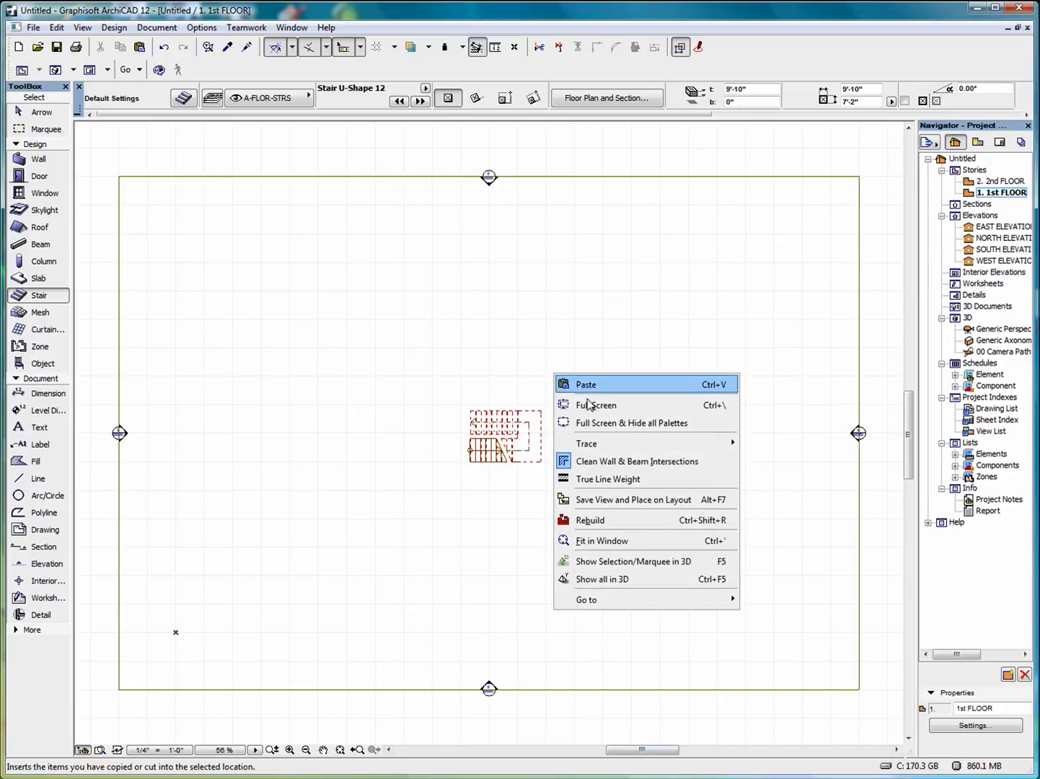
pyautogui.click(612, 581)
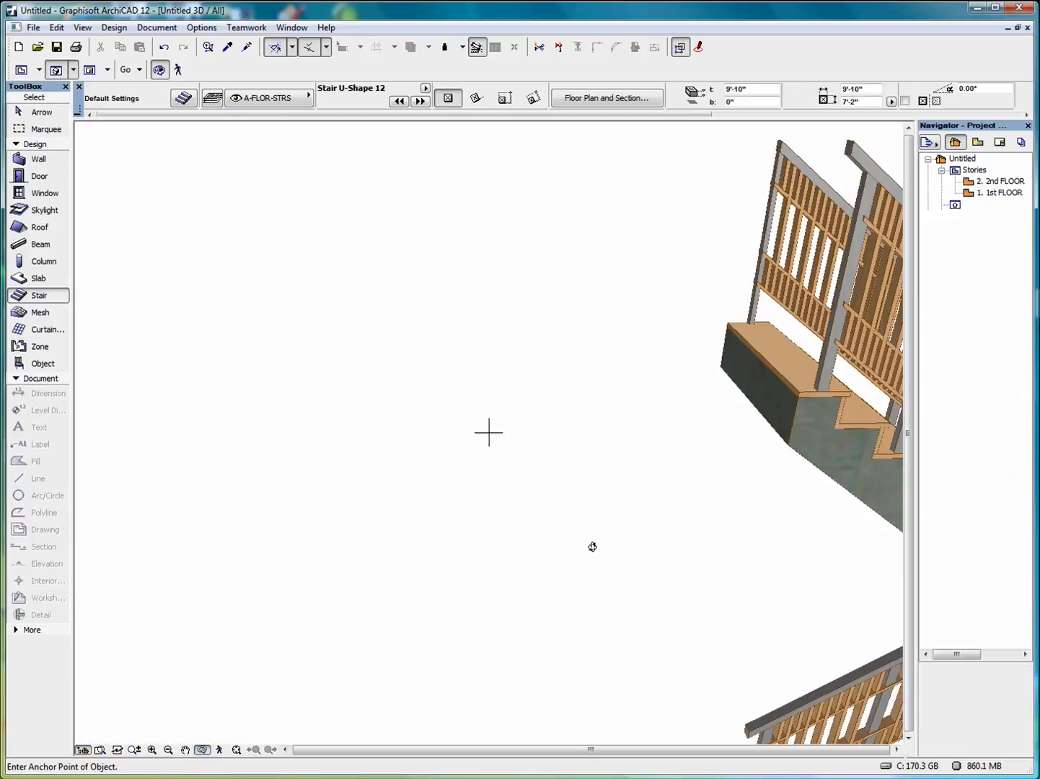
pyautogui.click(236, 751)
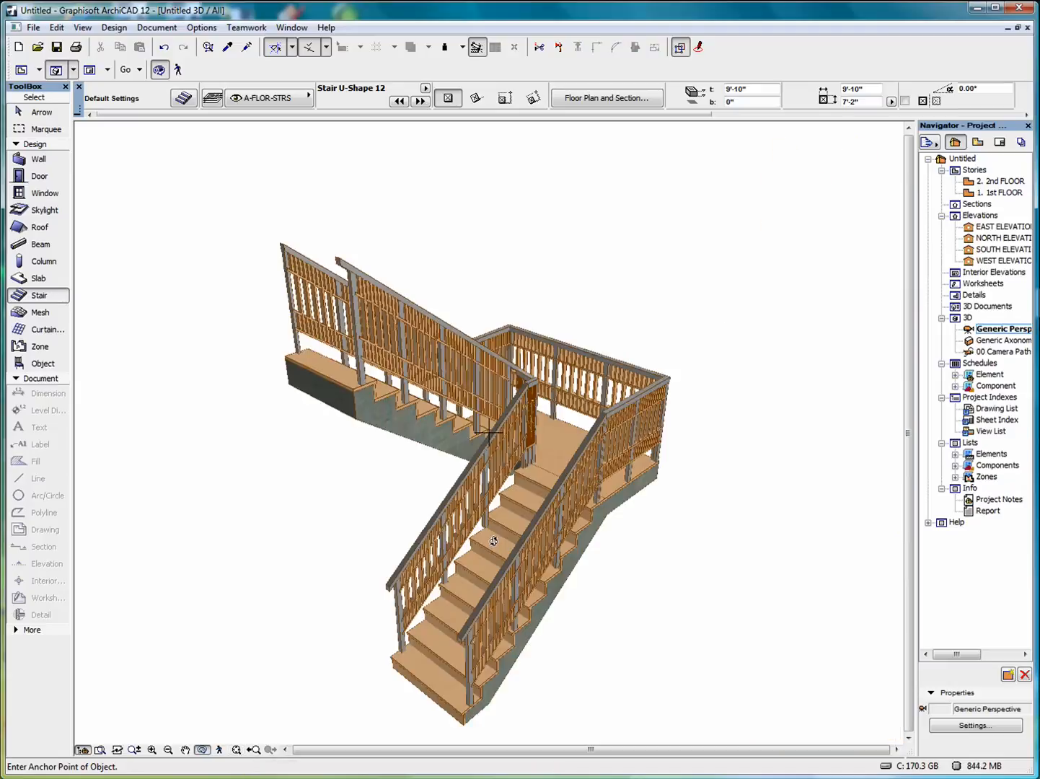
pyautogui.moveTo(517, 577); pyautogui.dragTo(359, 532)
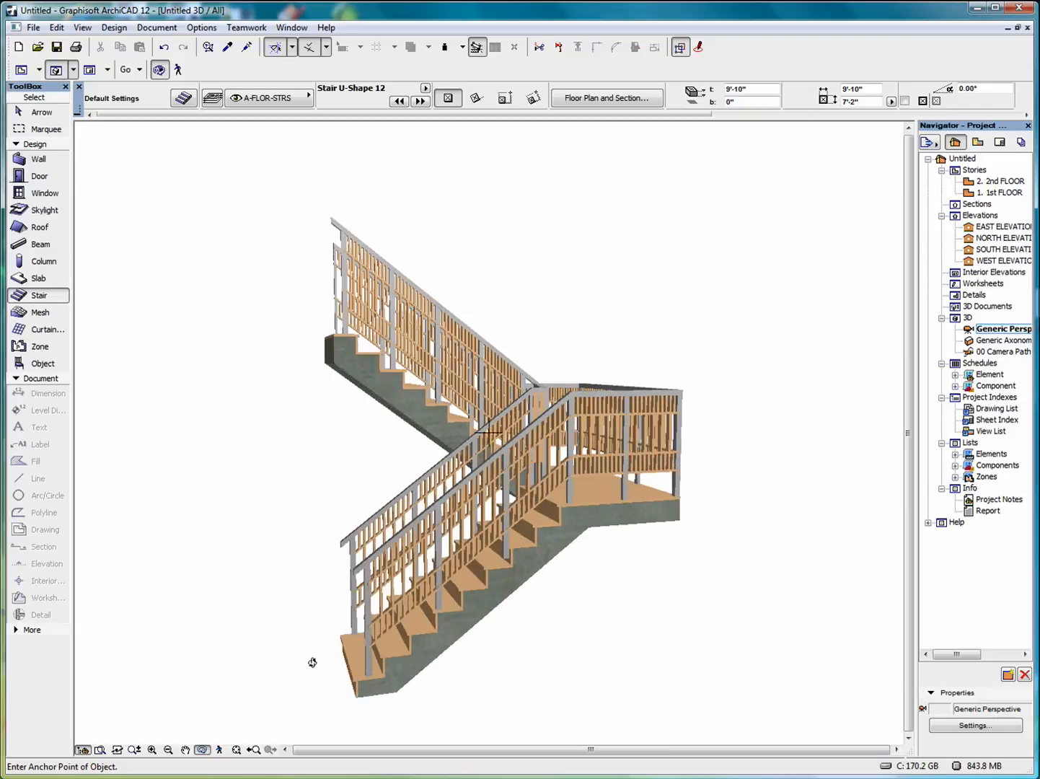
pyautogui.doubleClick(1001, 193)
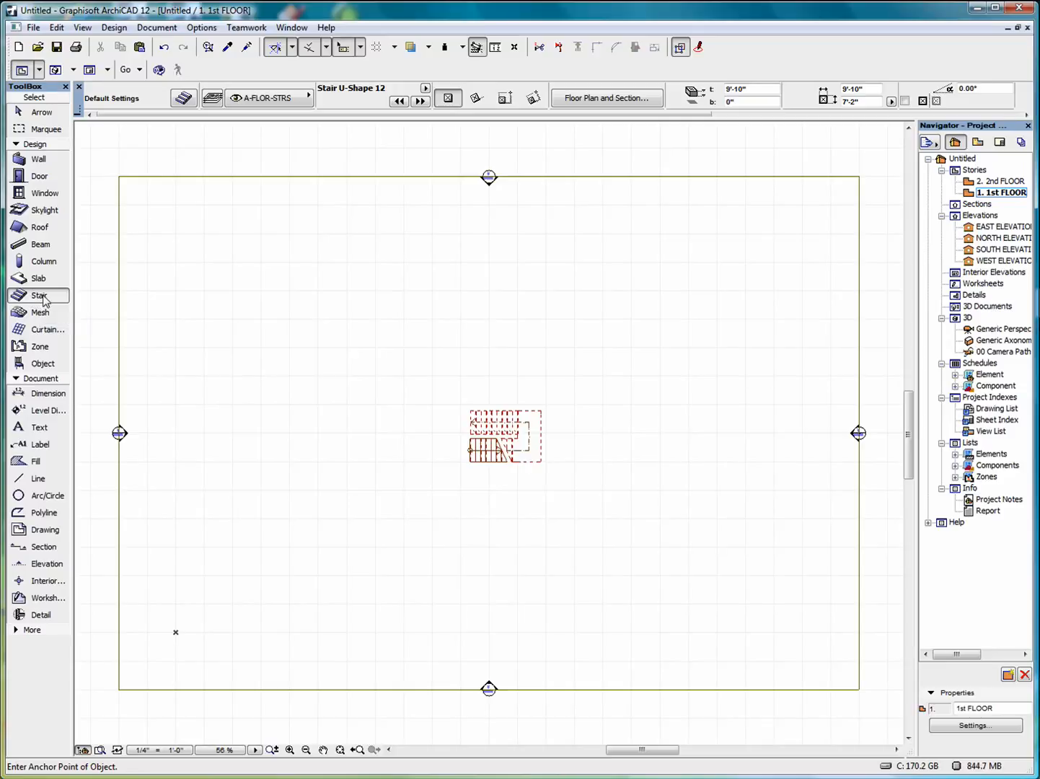
# Start a custom Create Slope stair of type Straight Run Intermediate Landing.
pyautogui.hotkey('ctrl', 't')
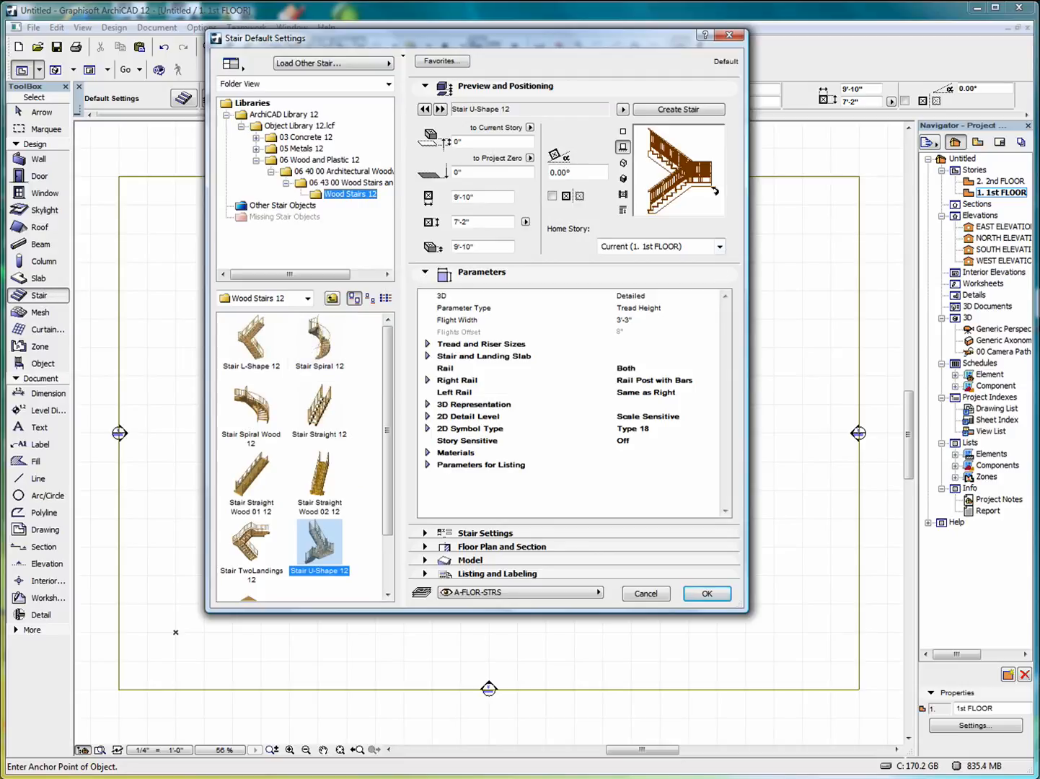
pyautogui.click(679, 110)
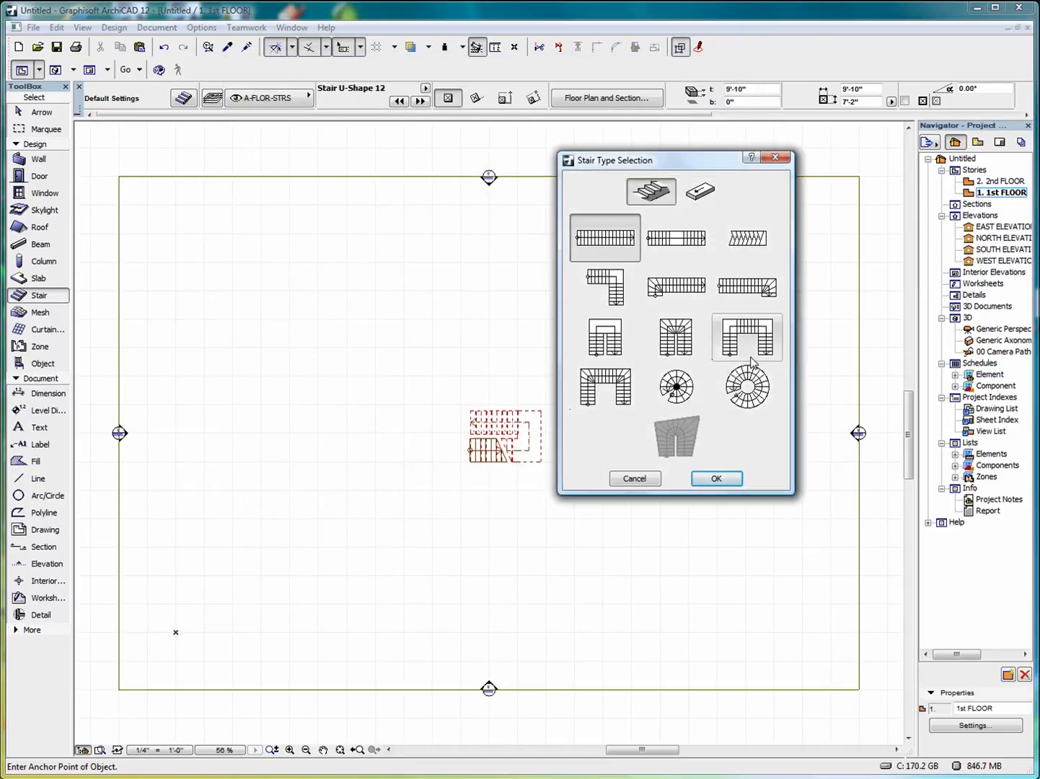
pyautogui.moveTo(718, 160); pyautogui.dragTo(520, 135)
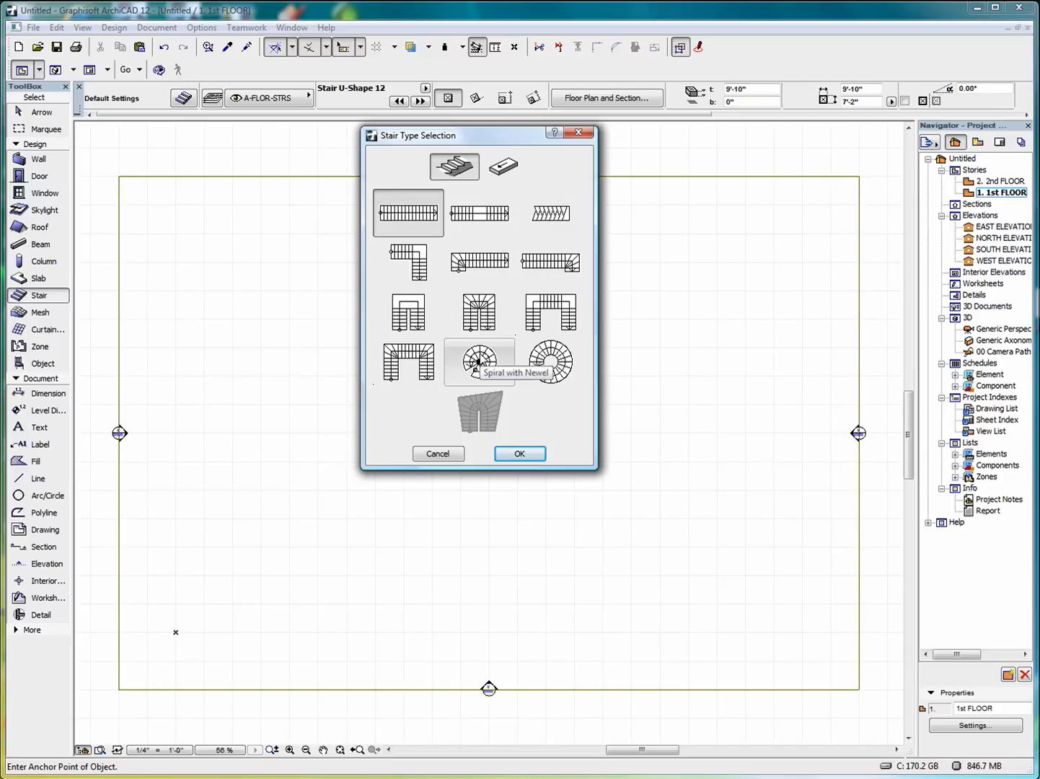
pyautogui.click(505, 166)
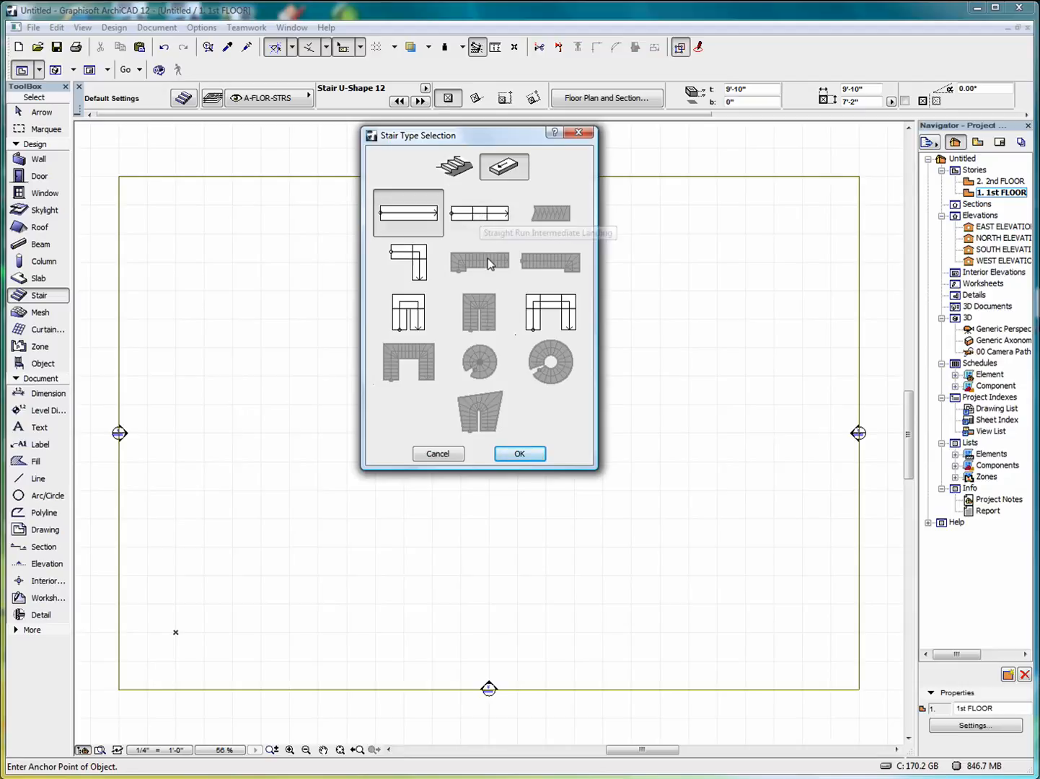
pyautogui.click(486, 223)
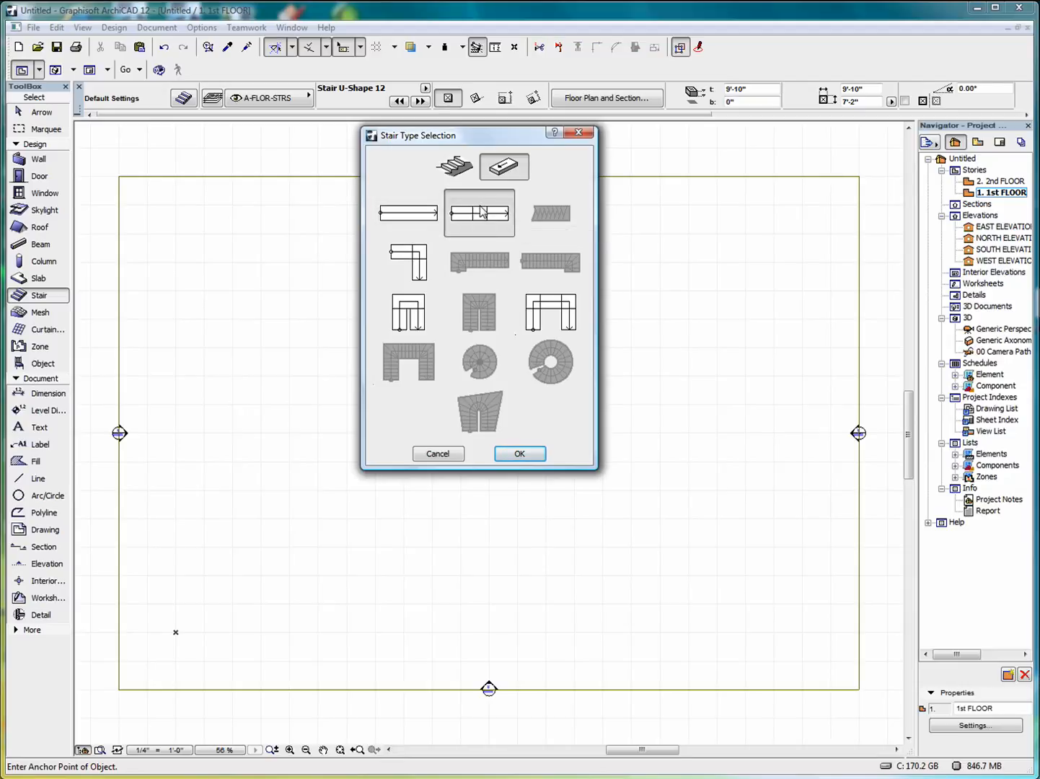
pyautogui.click(520, 453)
# Open StairMaker geometry settings for Untitled.gsm and toggle the full length padlock on and off.
pyautogui.click(491, 360)
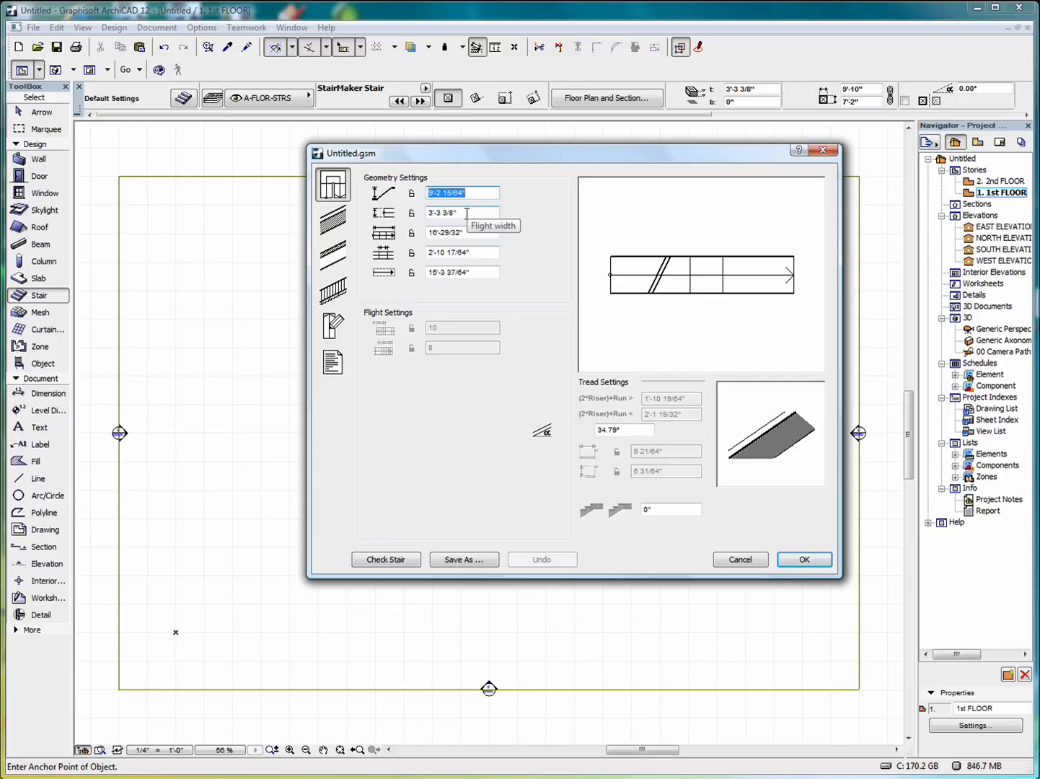
pyautogui.click(411, 193)
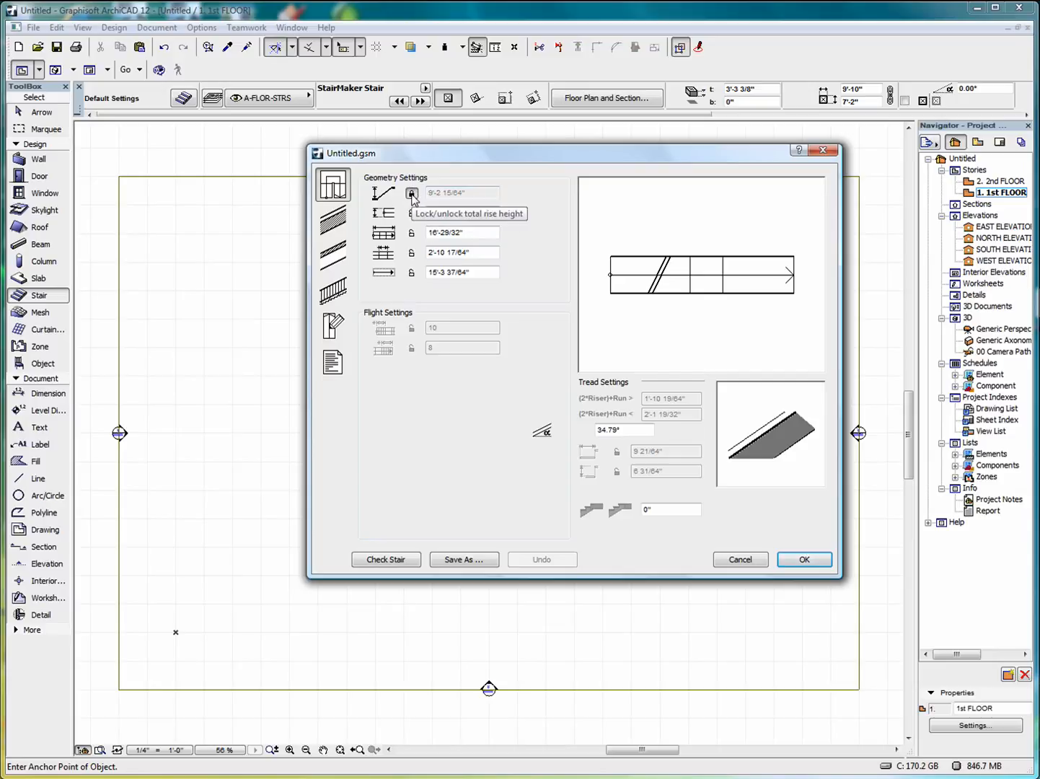
pyautogui.click(412, 194)
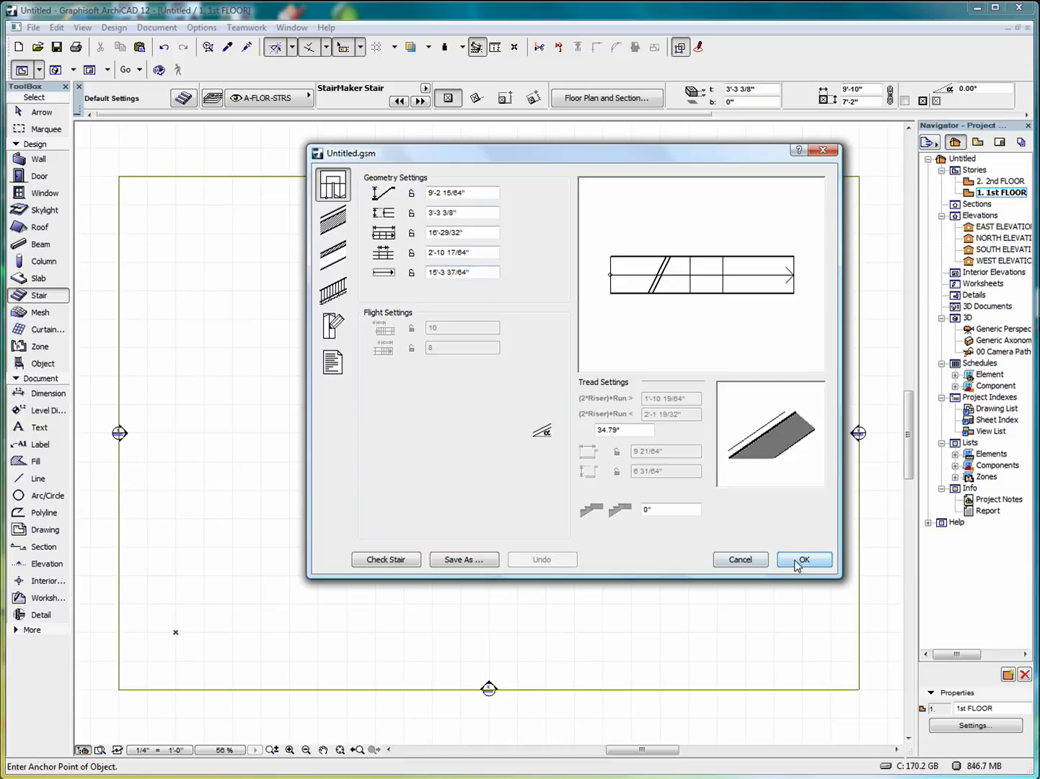
# Accept the stair design and save it as Untitled.gsm on the Desktop, replacing the existing file.
pyautogui.click(333, 226)
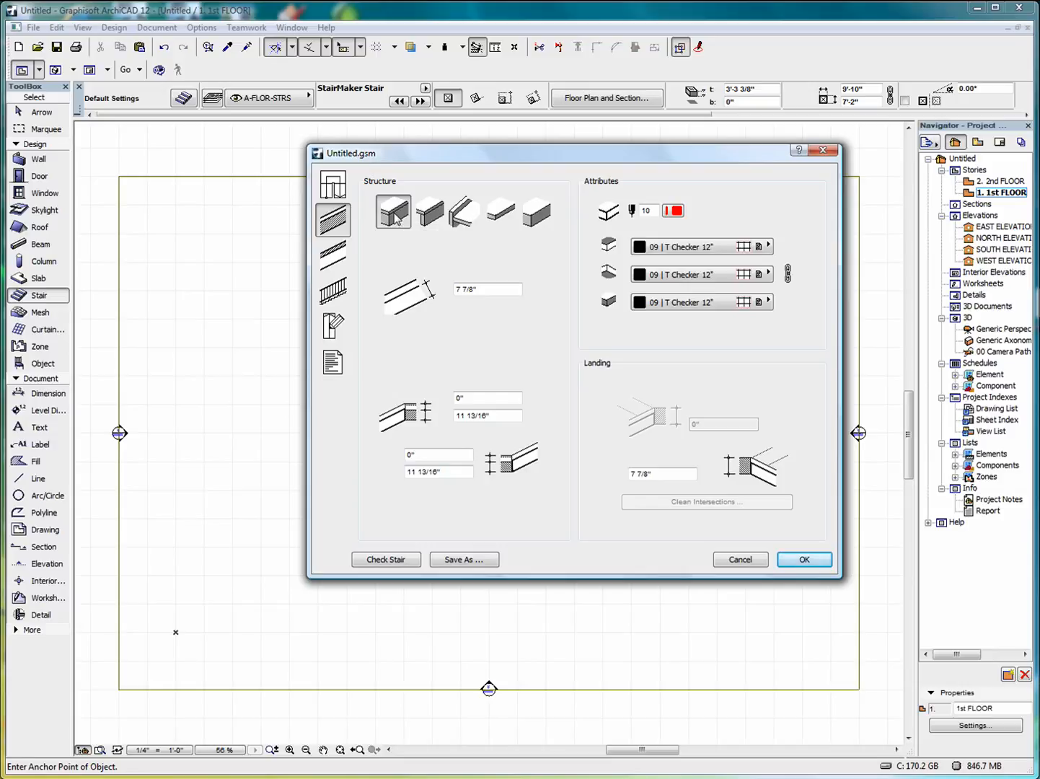
pyautogui.click(804, 559)
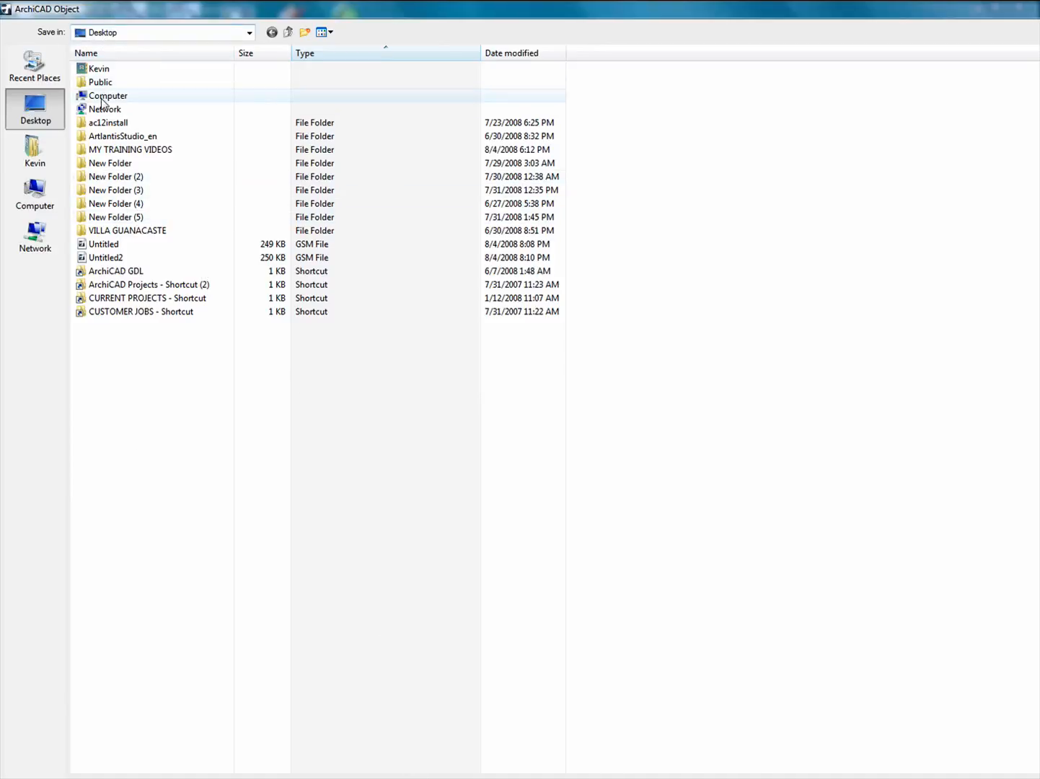
pyautogui.doubleClick(108, 247)
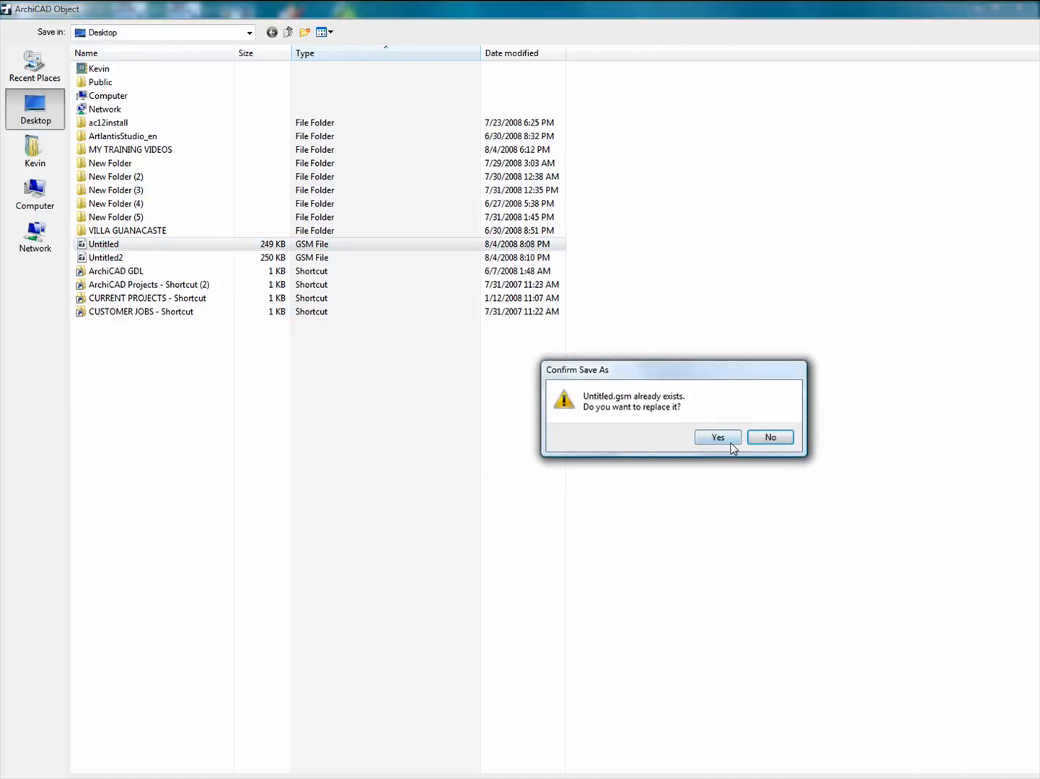
pyautogui.click(725, 438)
pyautogui.click(806, 557)
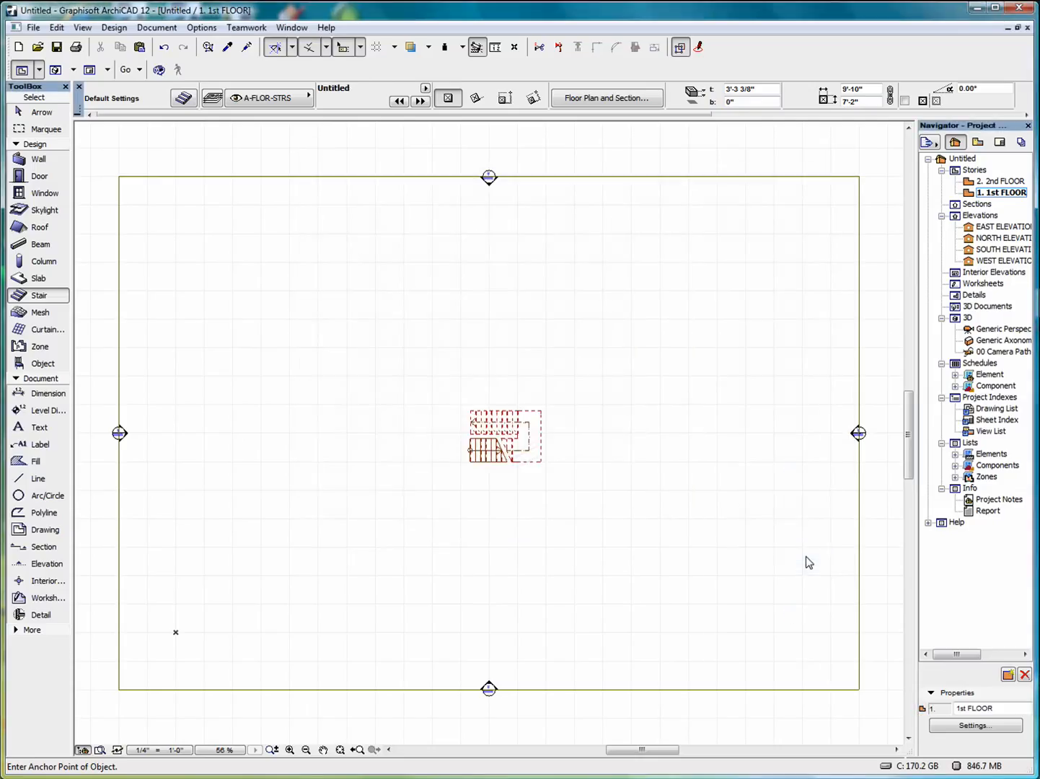
pyautogui.hotkey('ctrl', 't')
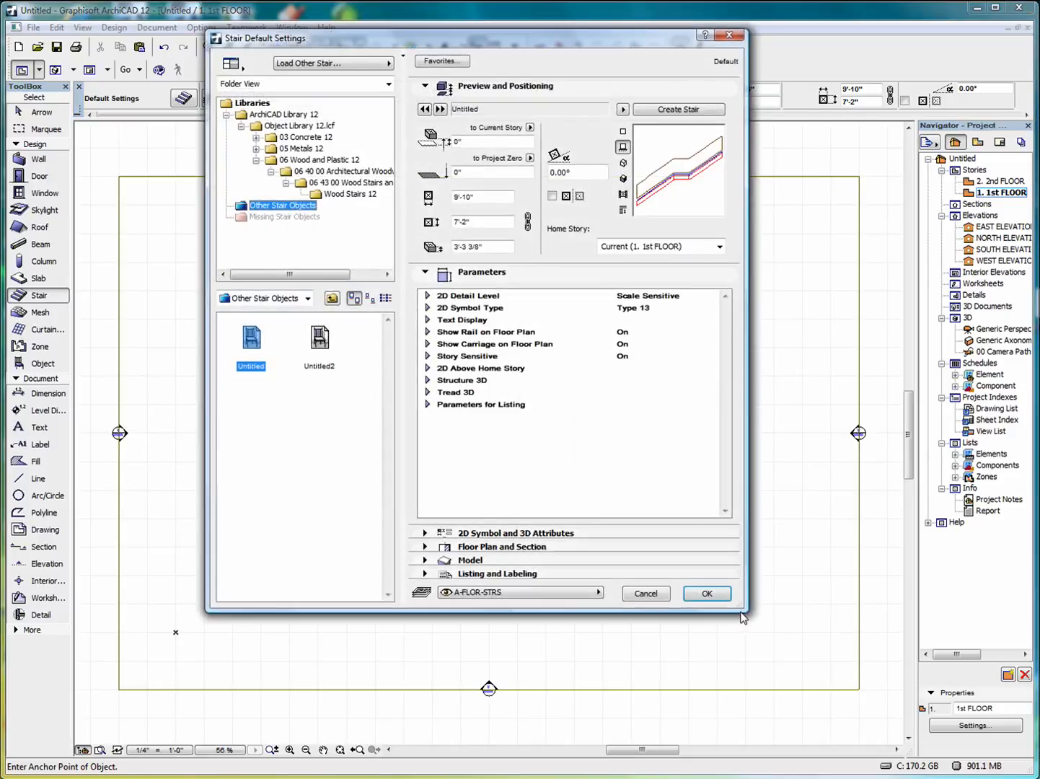
# Make the Untitled stair the default and place it above the U-shaped stair.
pyautogui.moveTo(548, 42); pyautogui.dragTo(464, 52)
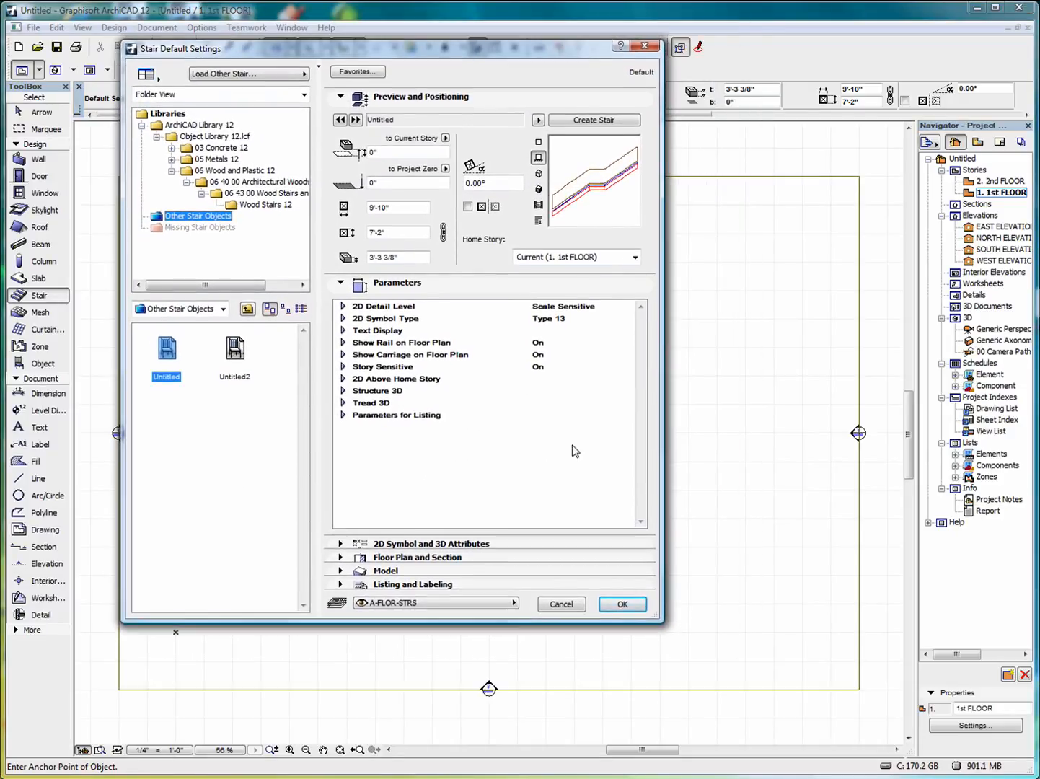
pyautogui.click(624, 605)
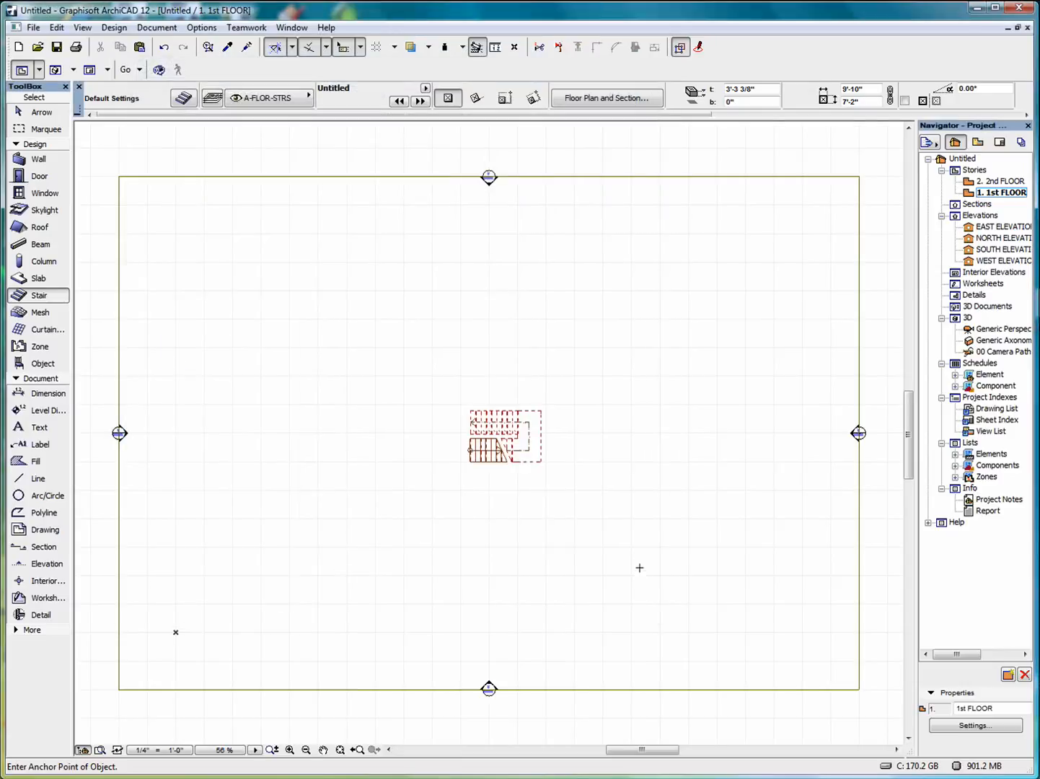
pyautogui.click(474, 324)
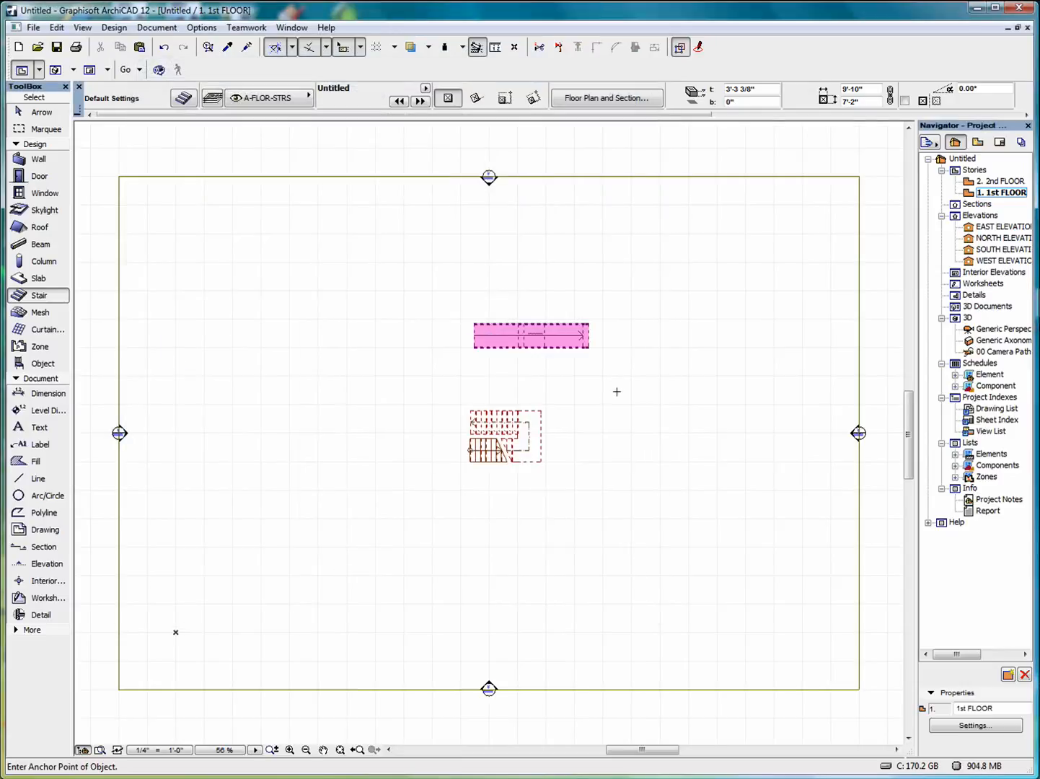
# Select the straight stair and view it alone in 3D, orbiting to another angle.
pyautogui.click(40, 112)
pyautogui.hotkey('ctrl', 'a')
pyautogui.rightClick(698, 277)
pyautogui.rightClick(630, 277)
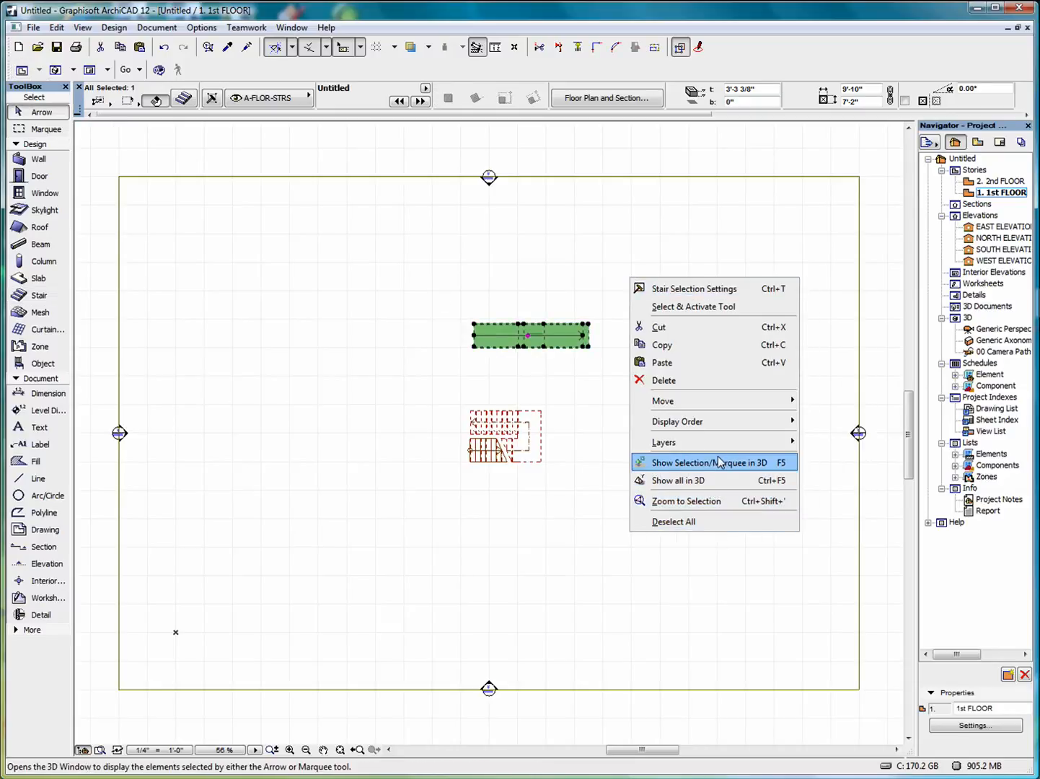
pyautogui.click(700, 468)
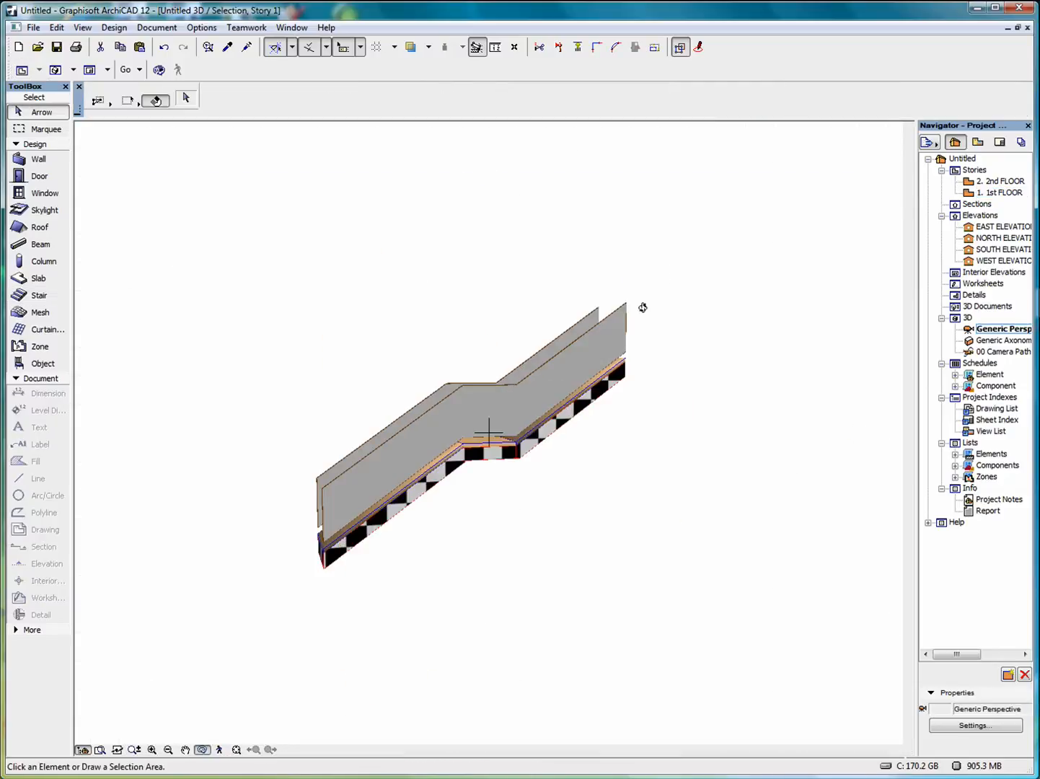
pyautogui.moveTo(316, 477); pyautogui.dragTo(866, 361)
# Back on 1st FLOOR, cut the straight stair and reopen Stair Default Settings.
pyautogui.doubleClick(1001, 192)
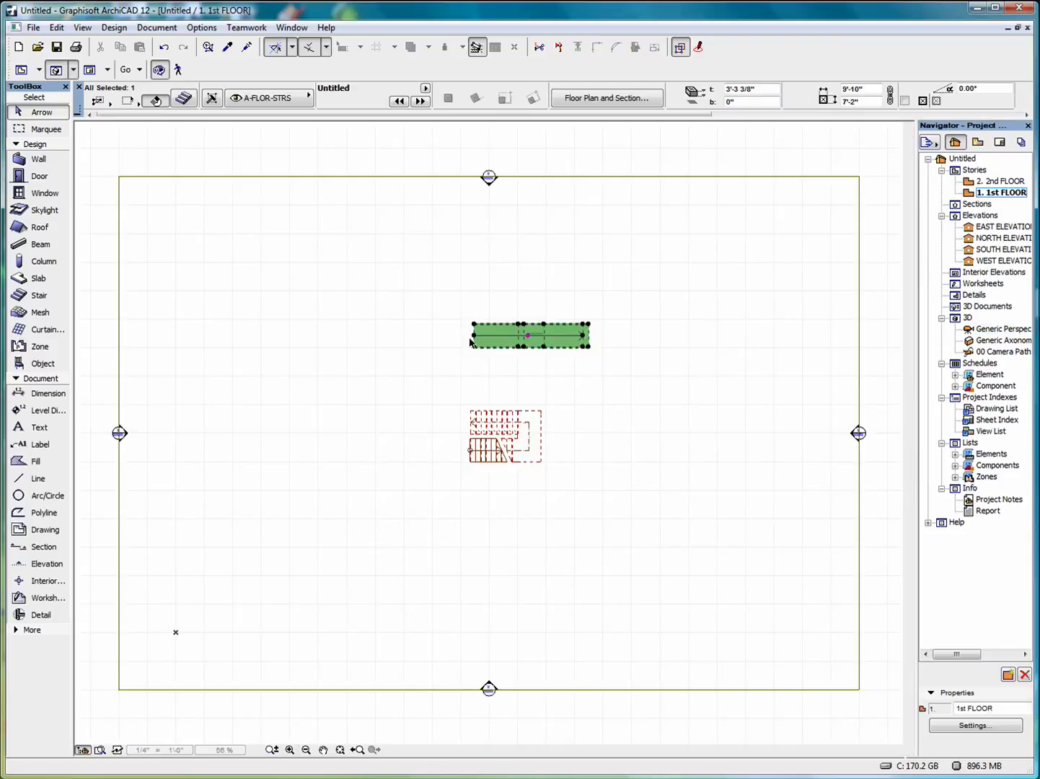
pyautogui.rightClick(468, 270)
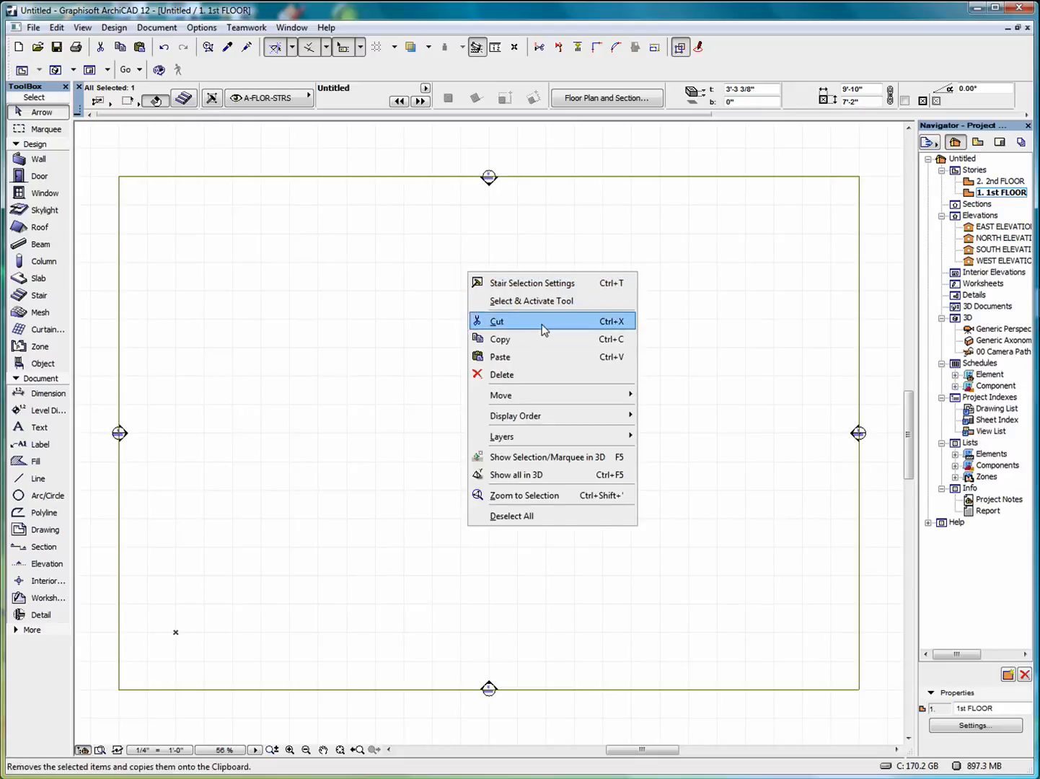
pyautogui.click(559, 373)
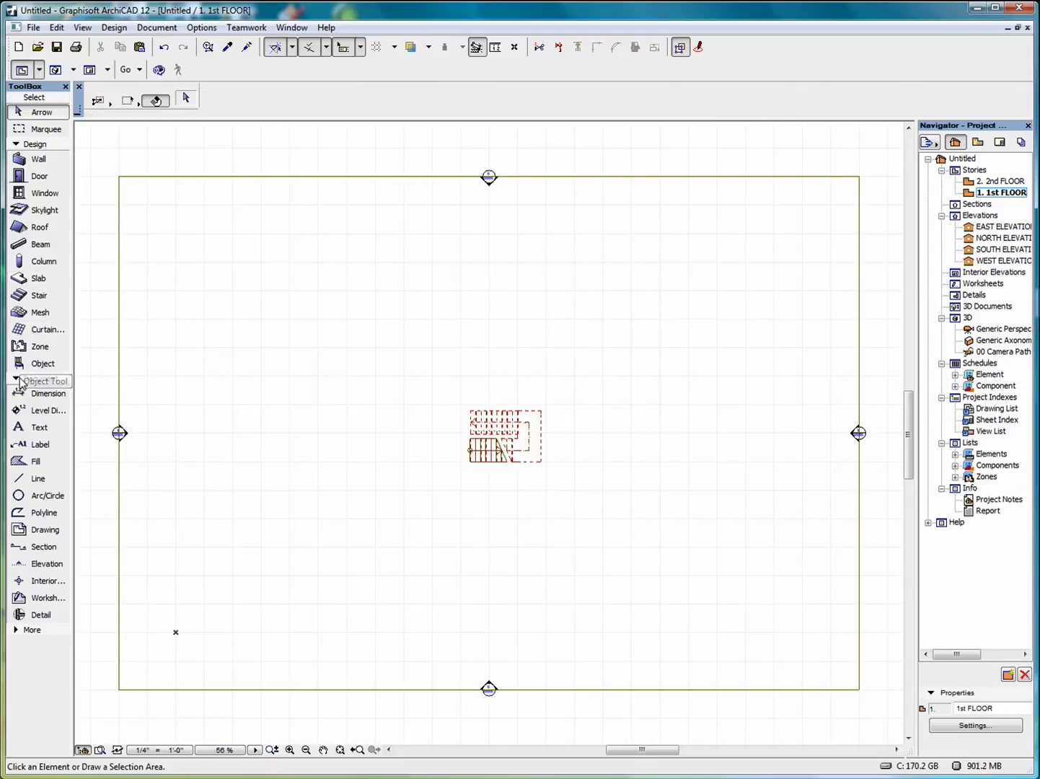
pyautogui.click(39, 296)
pyautogui.hotkey('ctrl', 't')
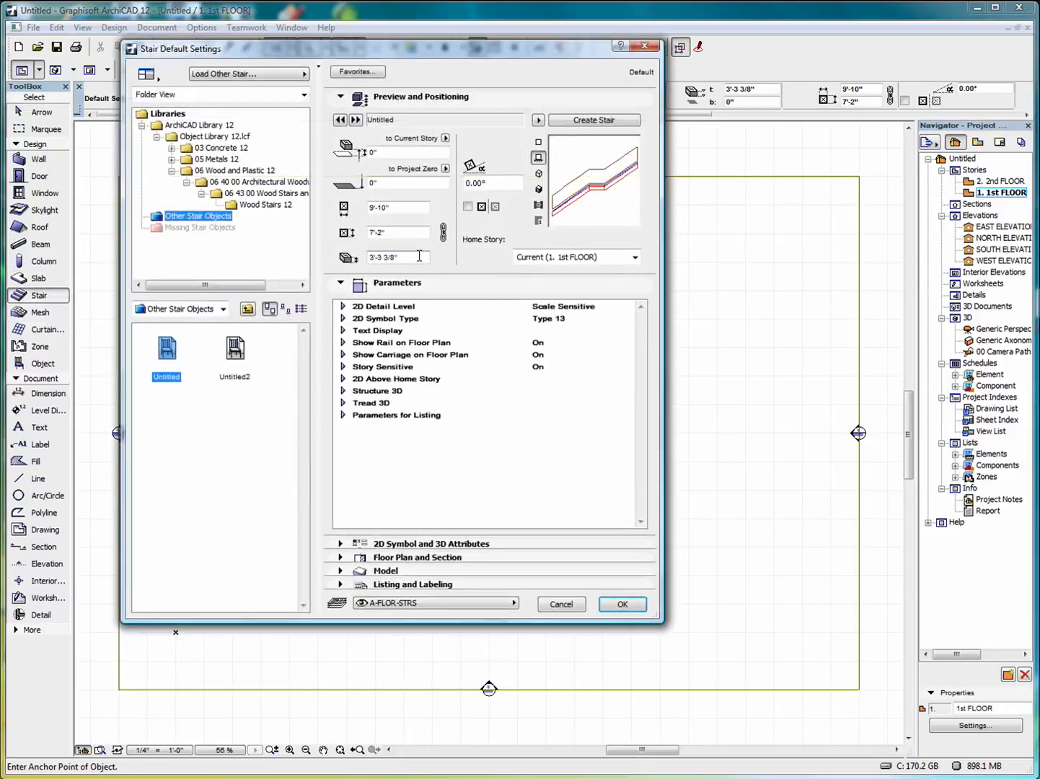
# Start a custom stair and choose the Double Winder U-Return stair type.
pyautogui.click(588, 120)
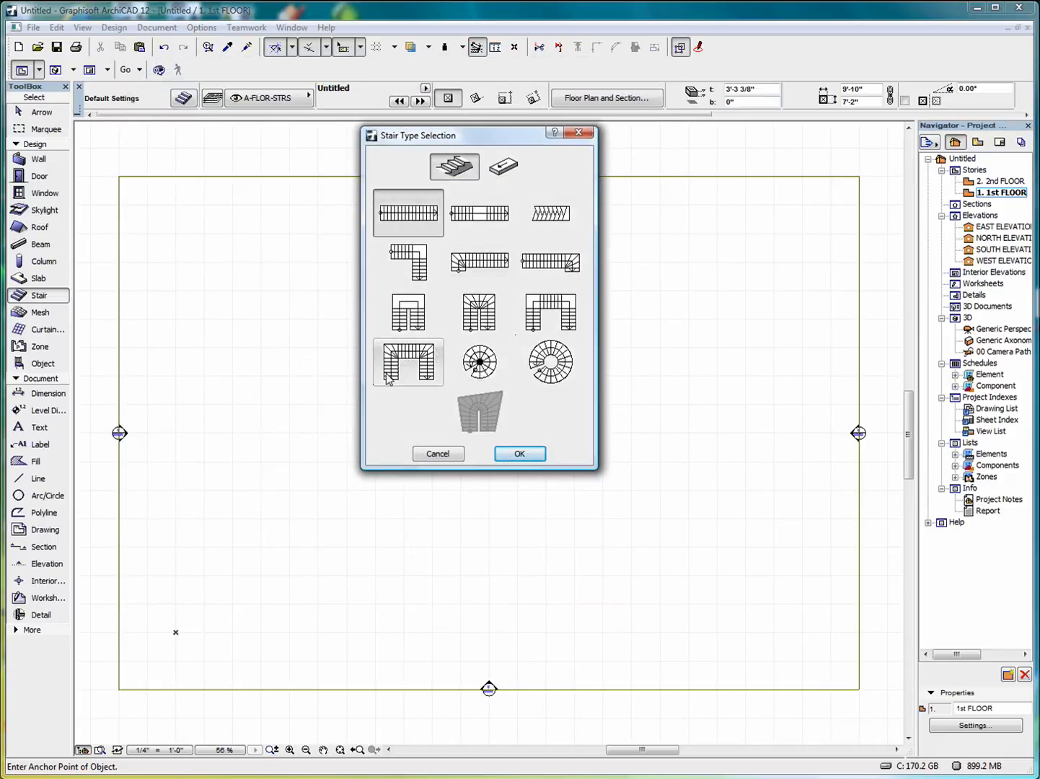
pyautogui.click(422, 358)
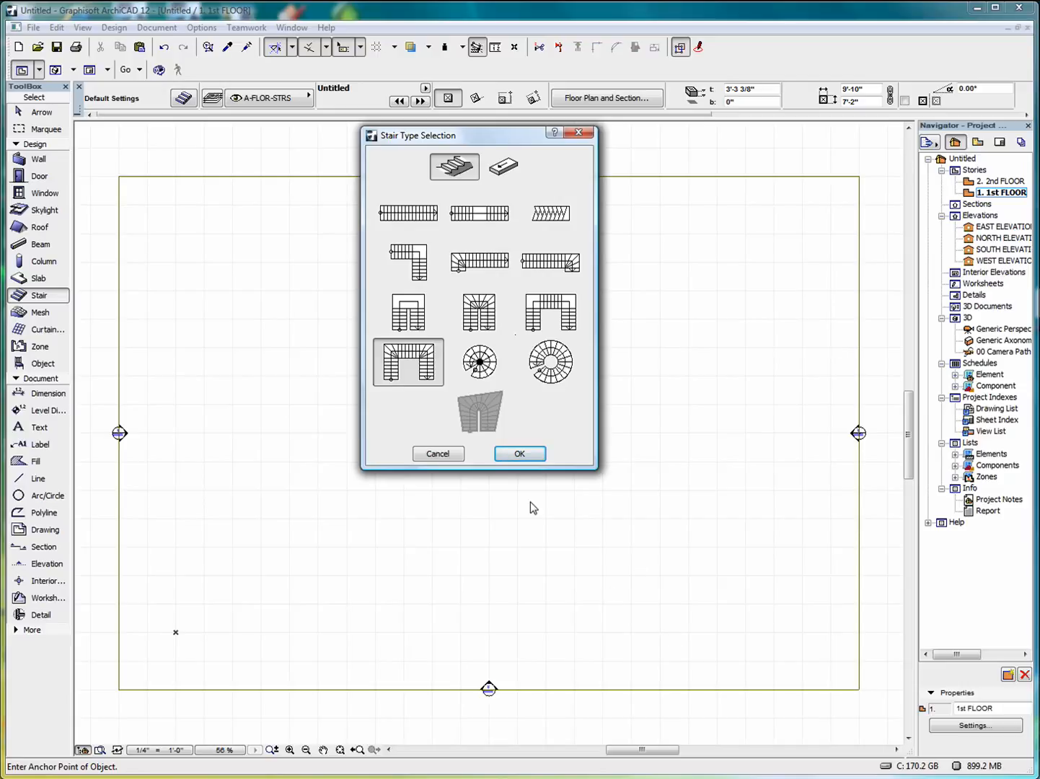
pyautogui.click(520, 455)
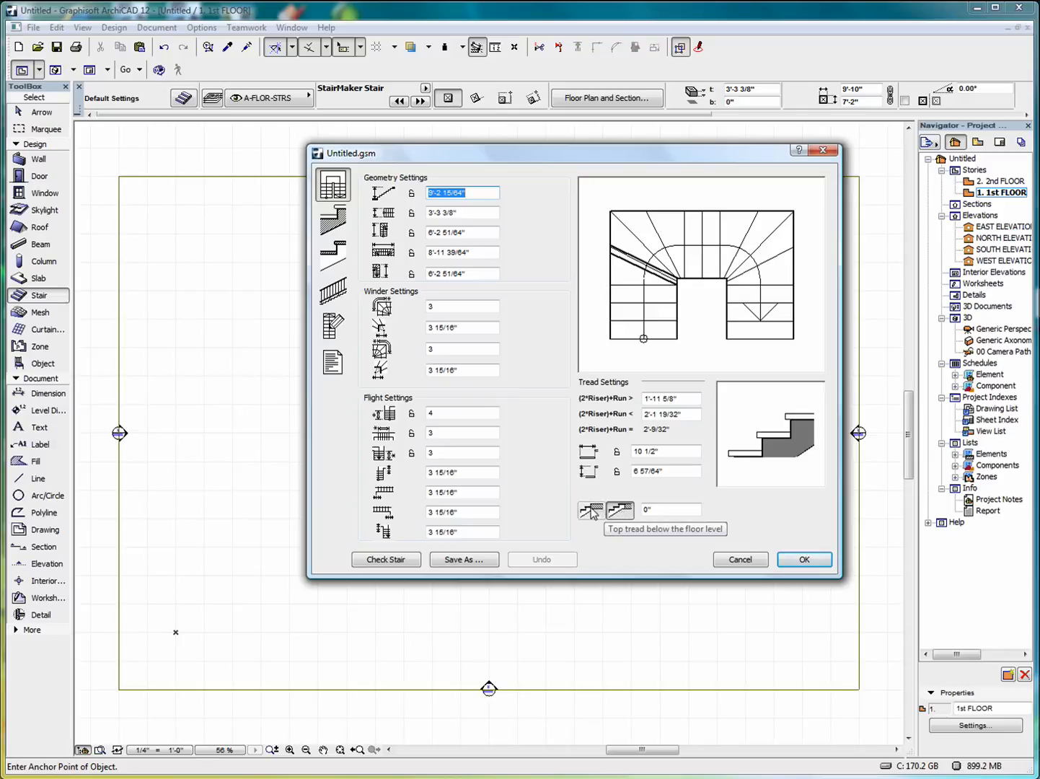
# Run Check Stair and dismiss the 'The stair is OK.' confirmation.
pyautogui.click(386, 561)
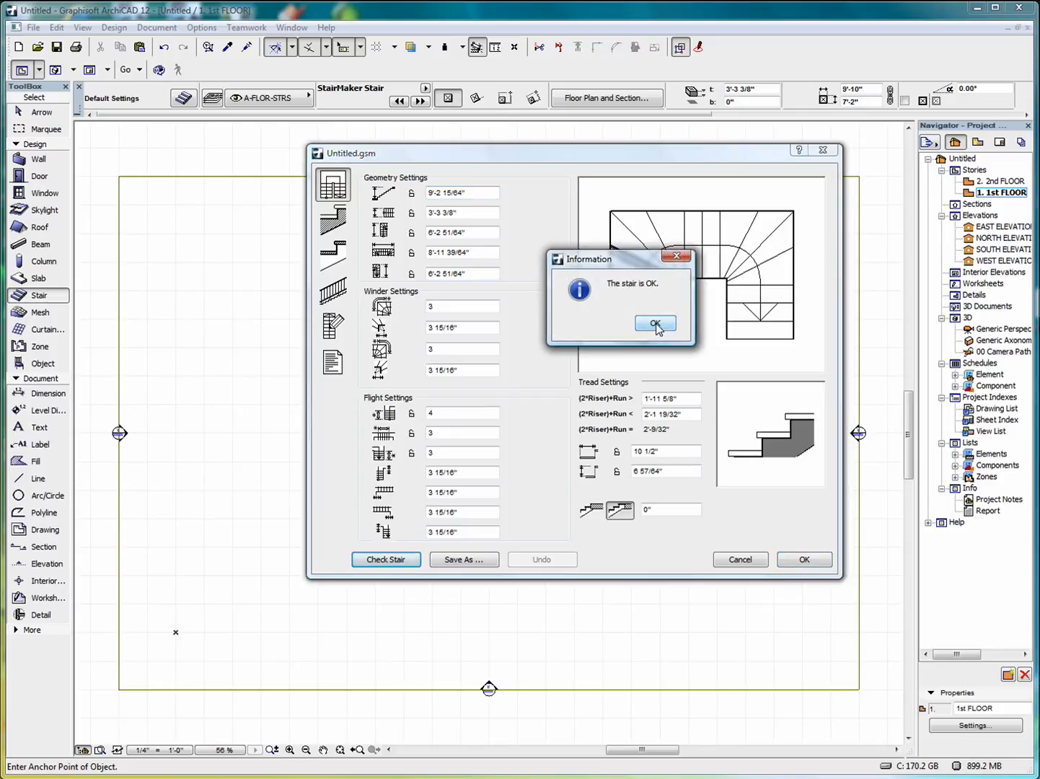
pyautogui.click(656, 325)
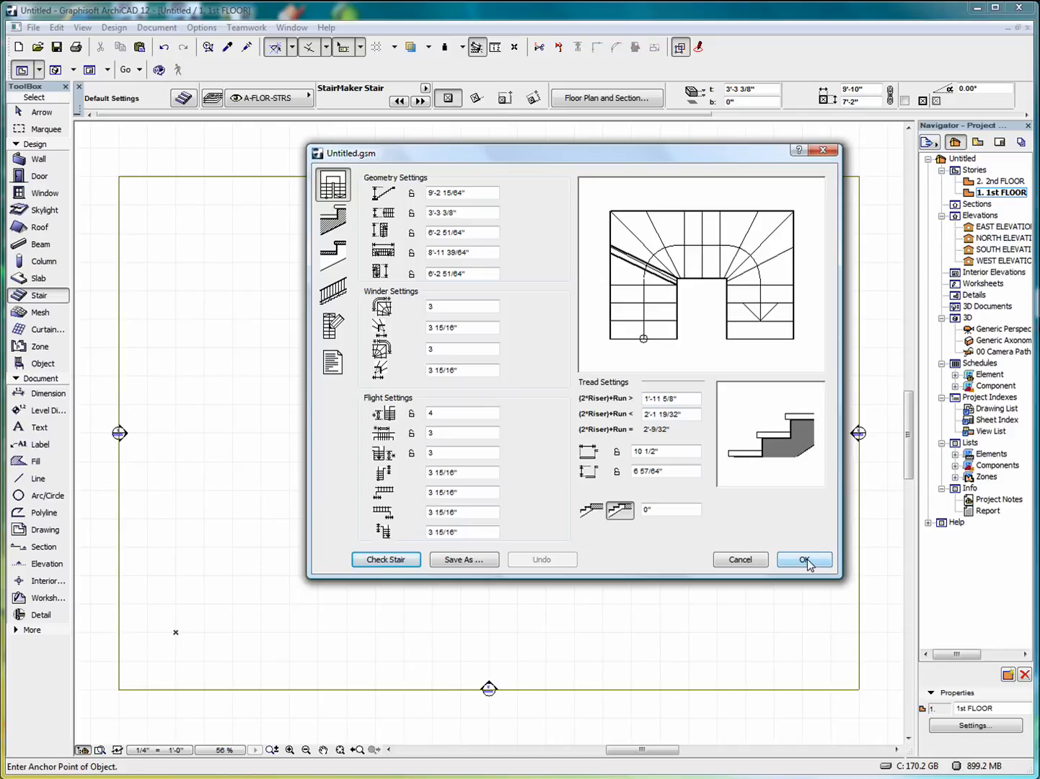
# On Structure and Landing Settings, try all five structure types, then reselect the first.
pyautogui.click(334, 228)
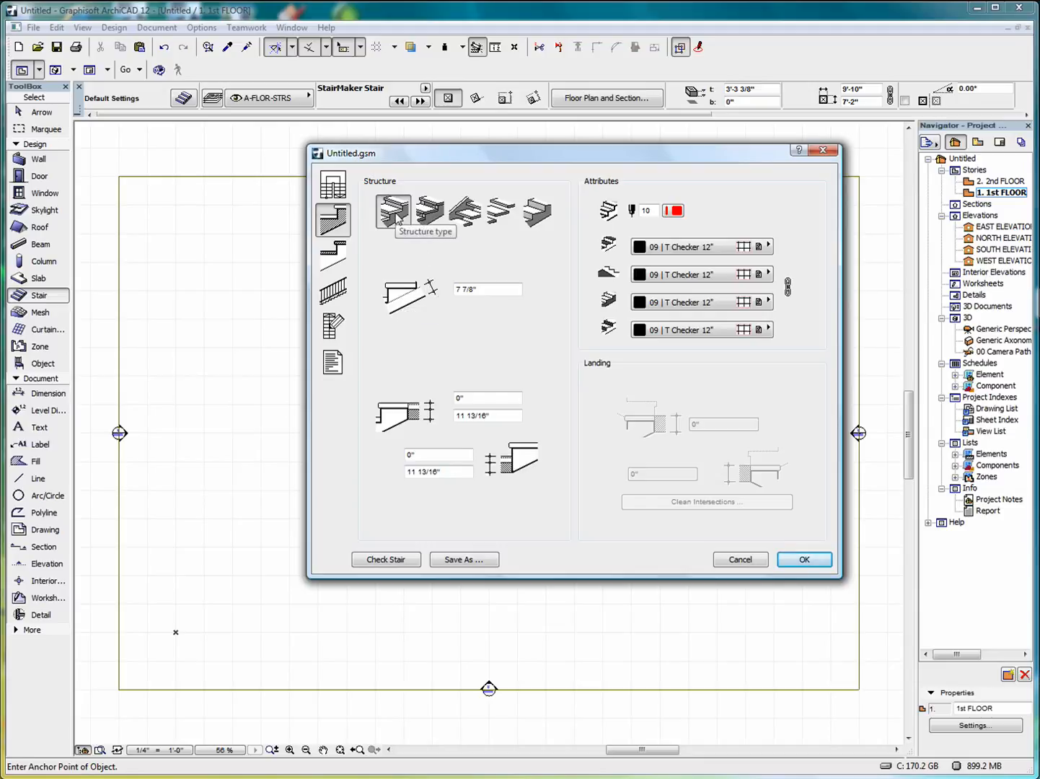
pyautogui.click(435, 217)
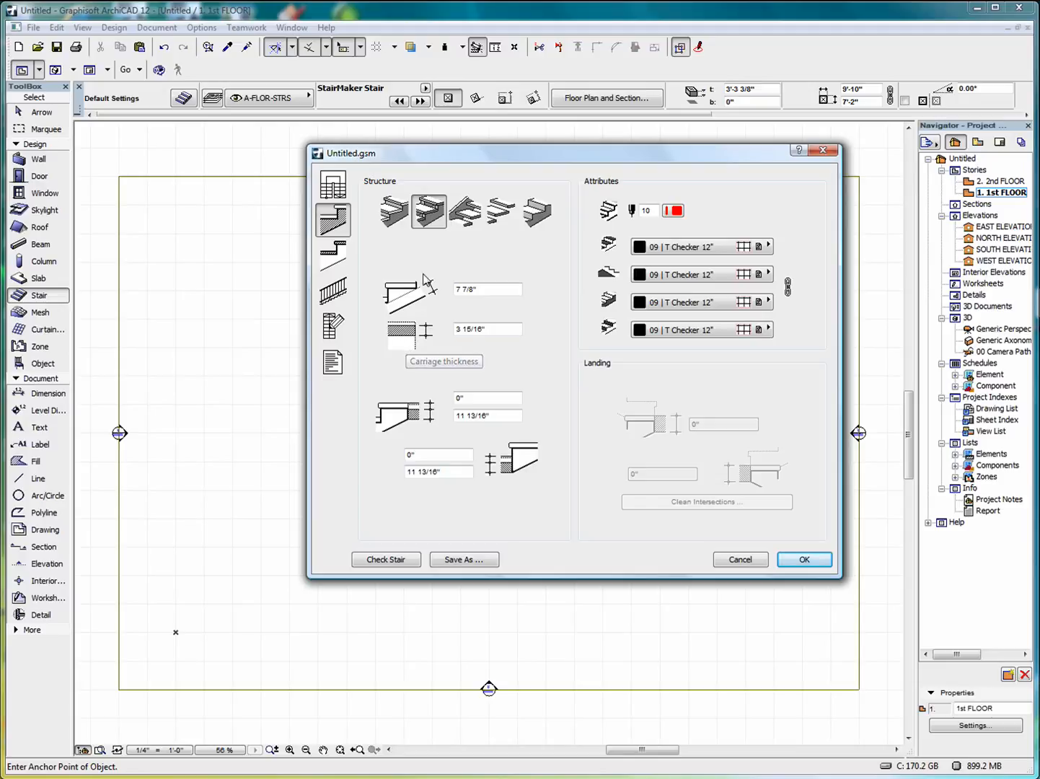
pyautogui.click(473, 215)
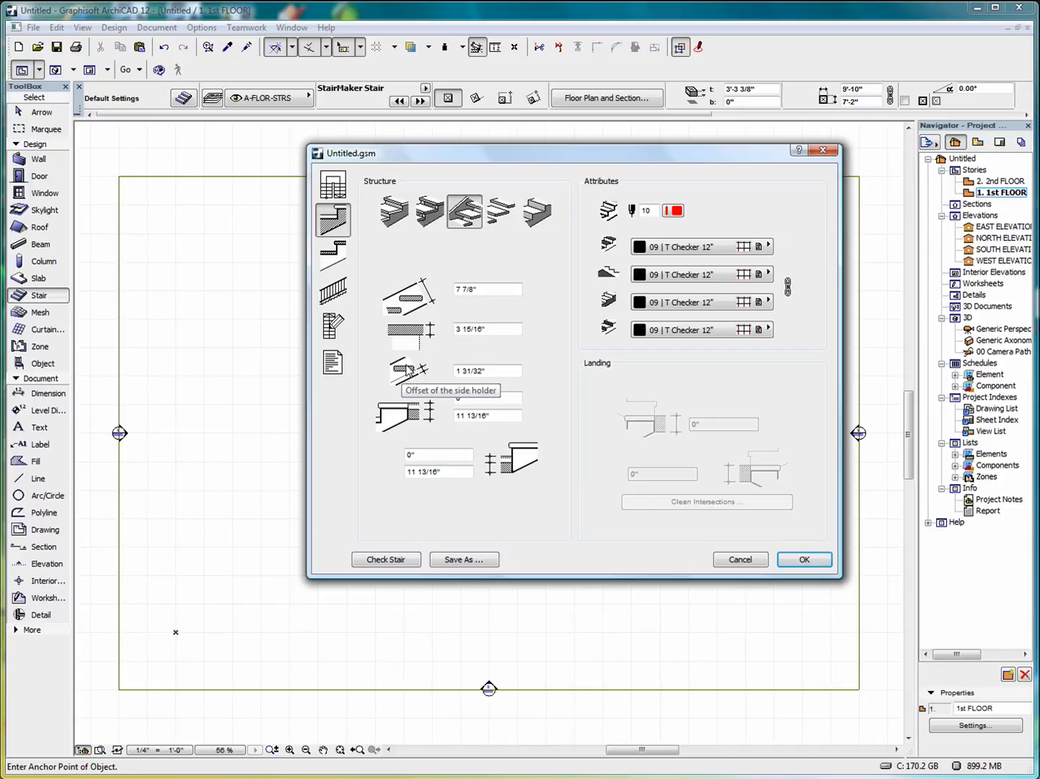
pyautogui.click(497, 215)
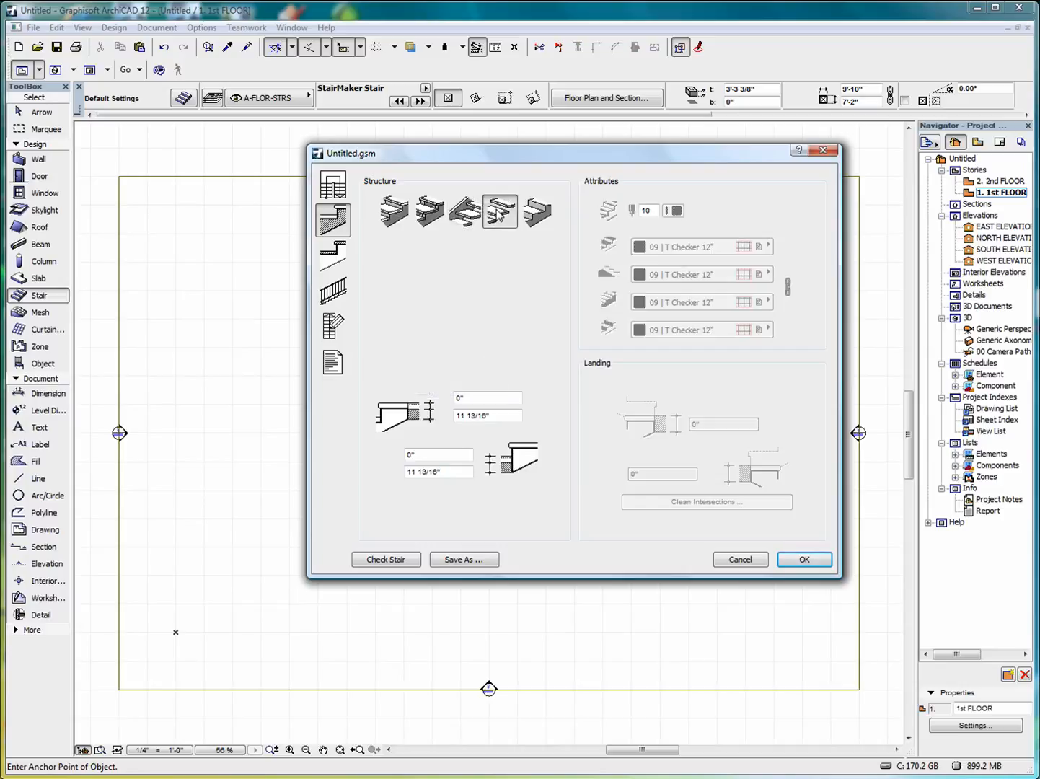
pyautogui.click(537, 214)
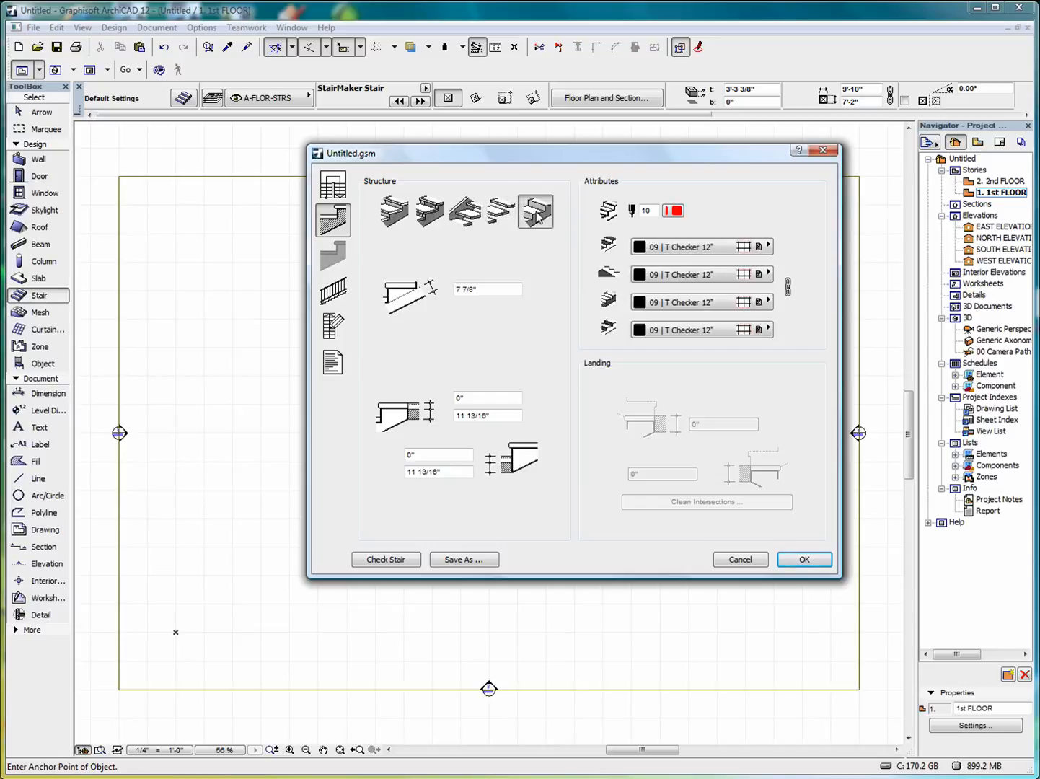
pyautogui.click(394, 211)
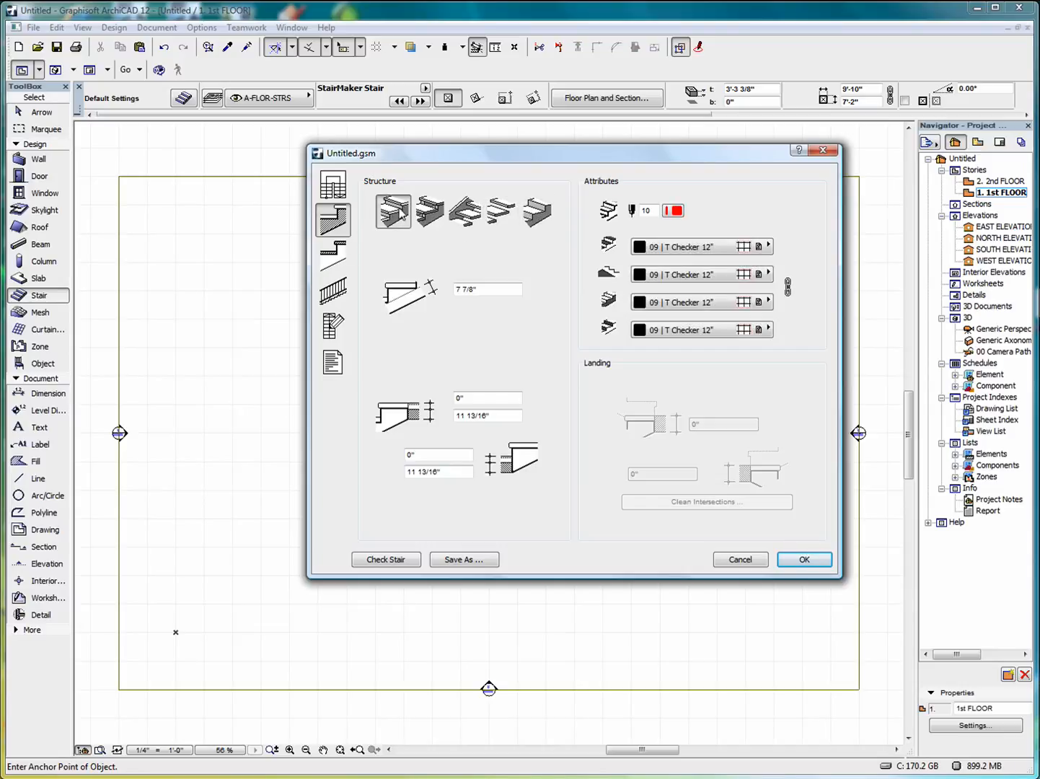
# Review the tread settings (0" side nosings, 06 | W Pine H), then the railing page.
pyautogui.click(334, 258)
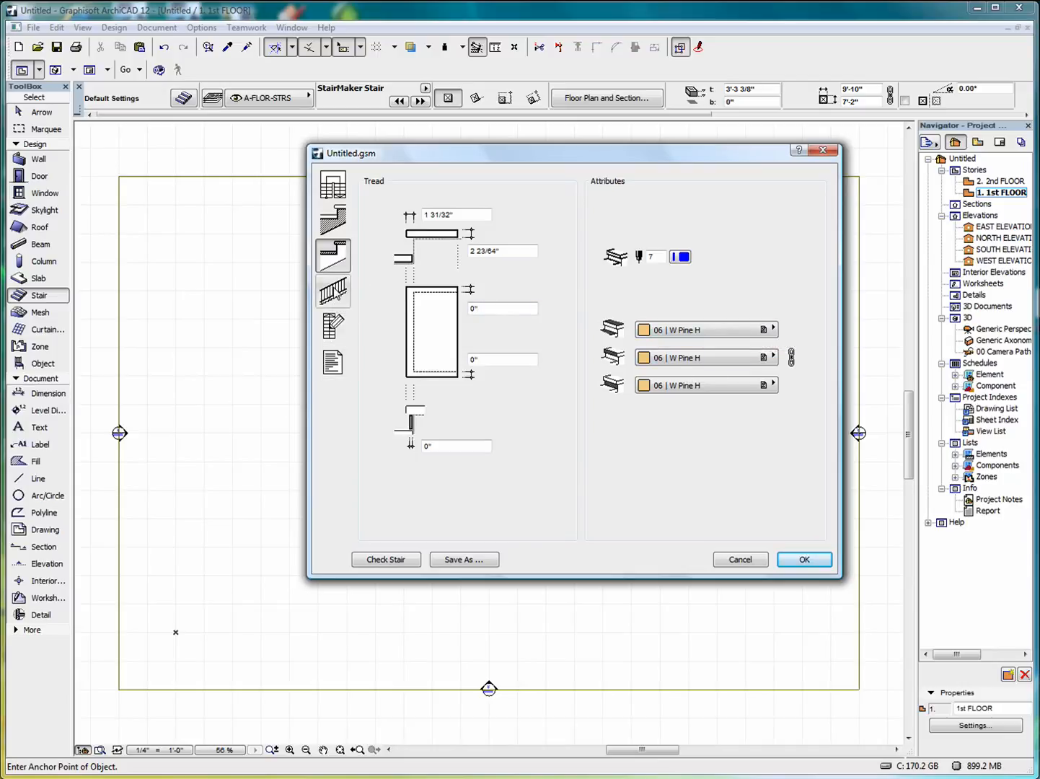
pyautogui.click(346, 291)
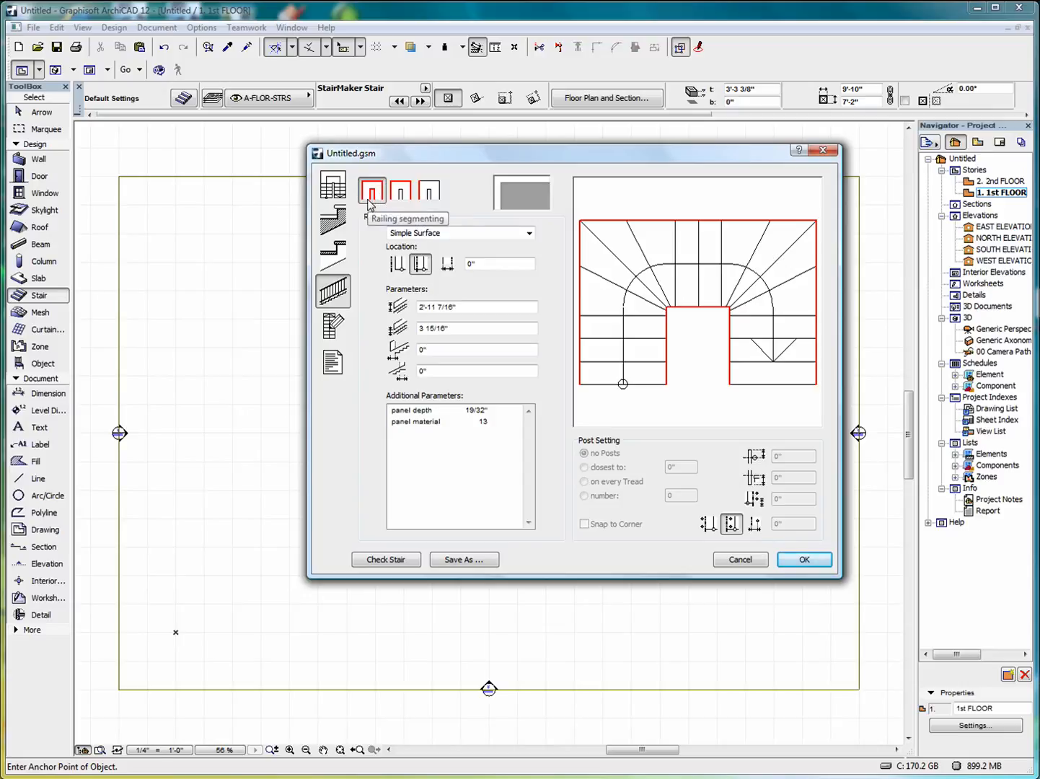
# Use the third railing segmenting option so only one stair side gets a railing.
pyautogui.click(432, 193)
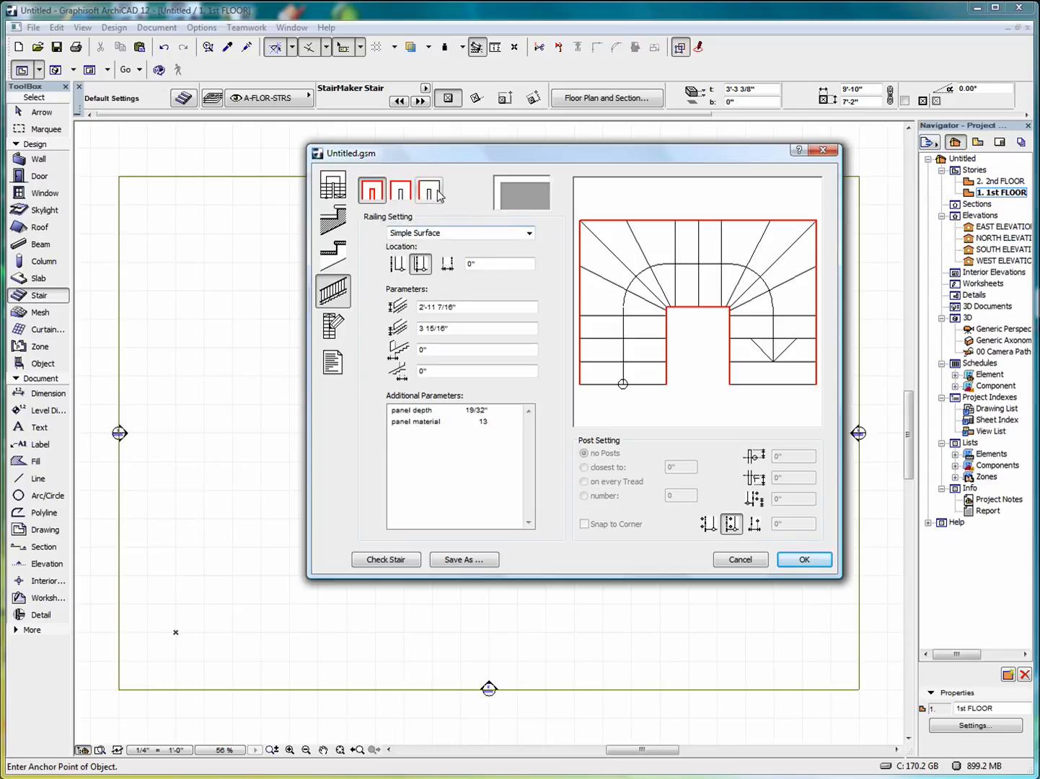
pyautogui.click(456, 233)
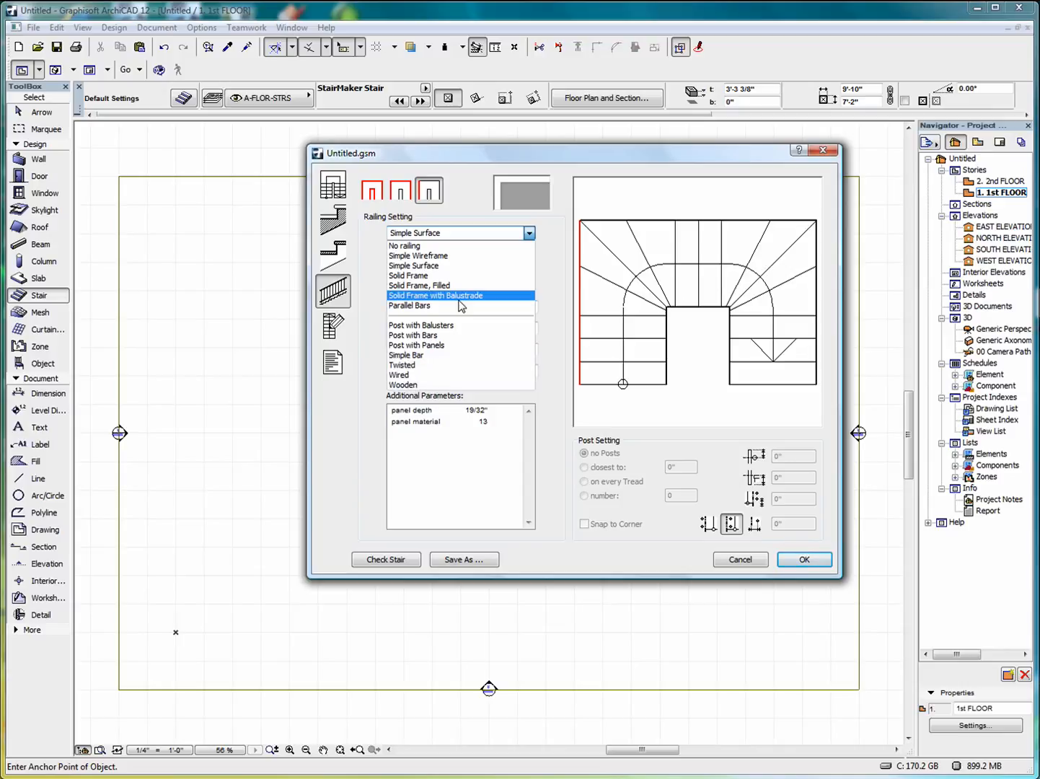
# Change the railing to Post with Balusters and run it along all stair sides.
pyautogui.click(376, 189)
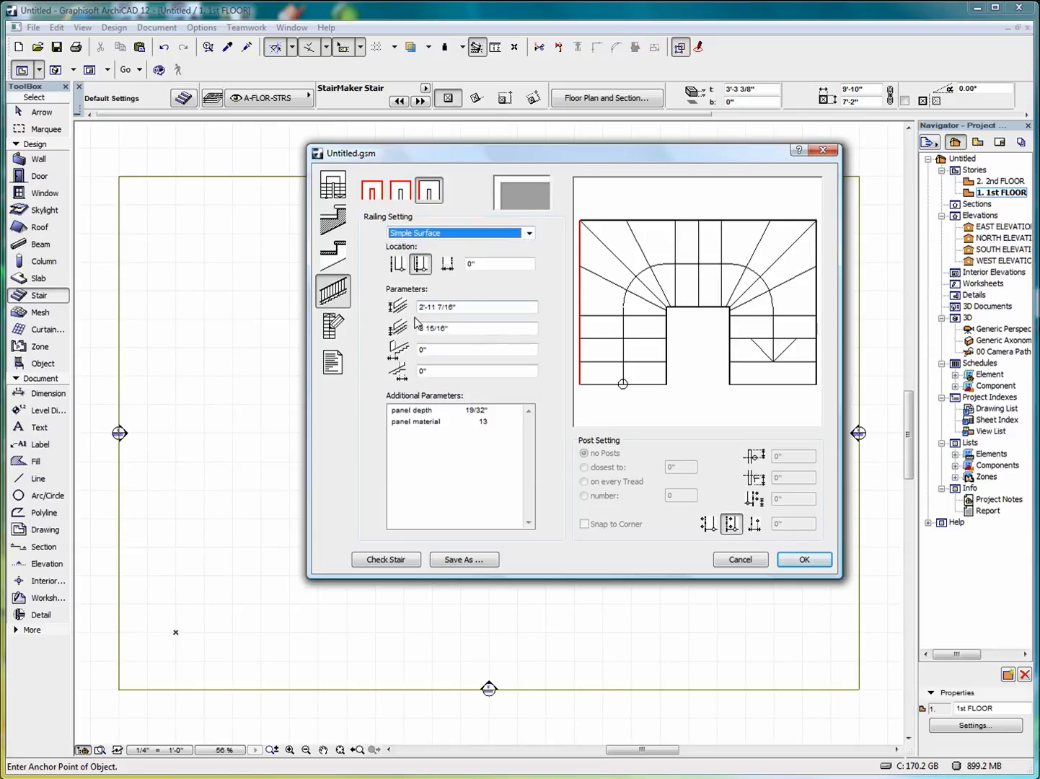
pyautogui.click(529, 233)
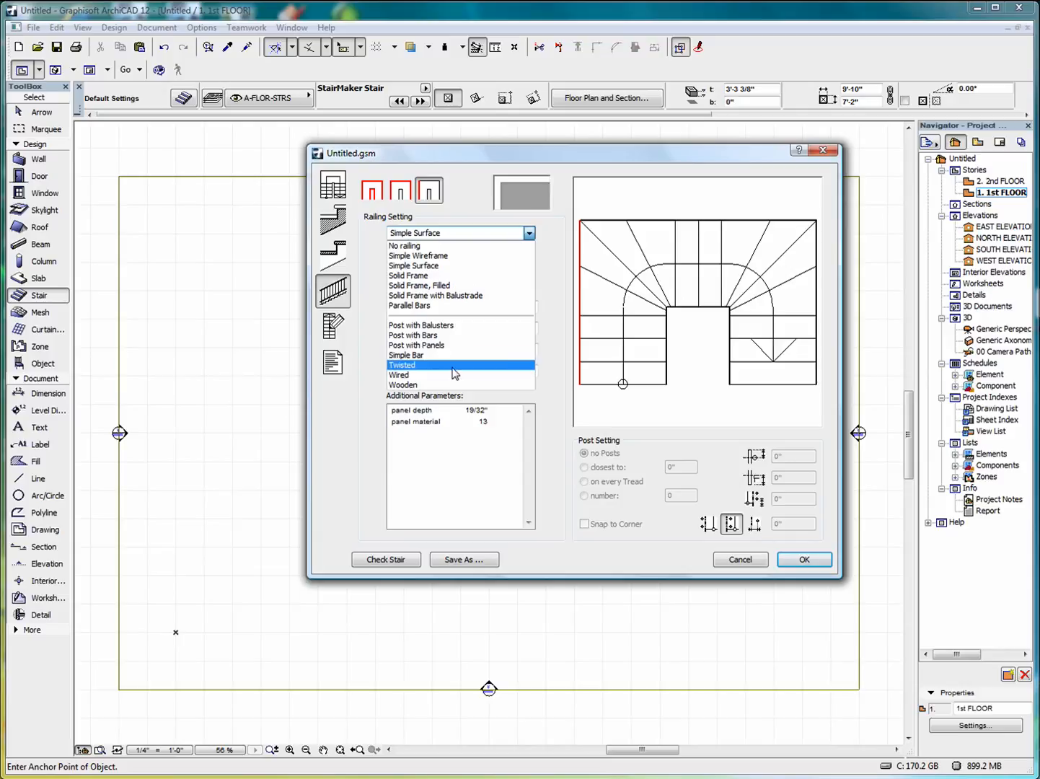
pyautogui.click(462, 326)
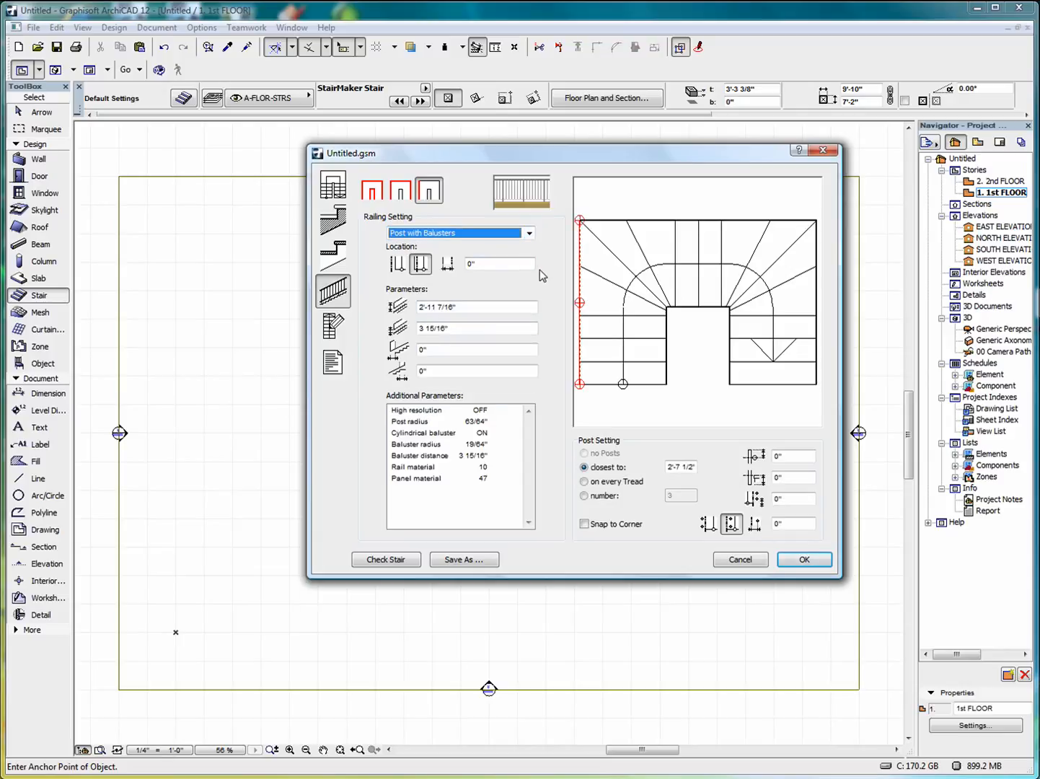
pyautogui.click(372, 192)
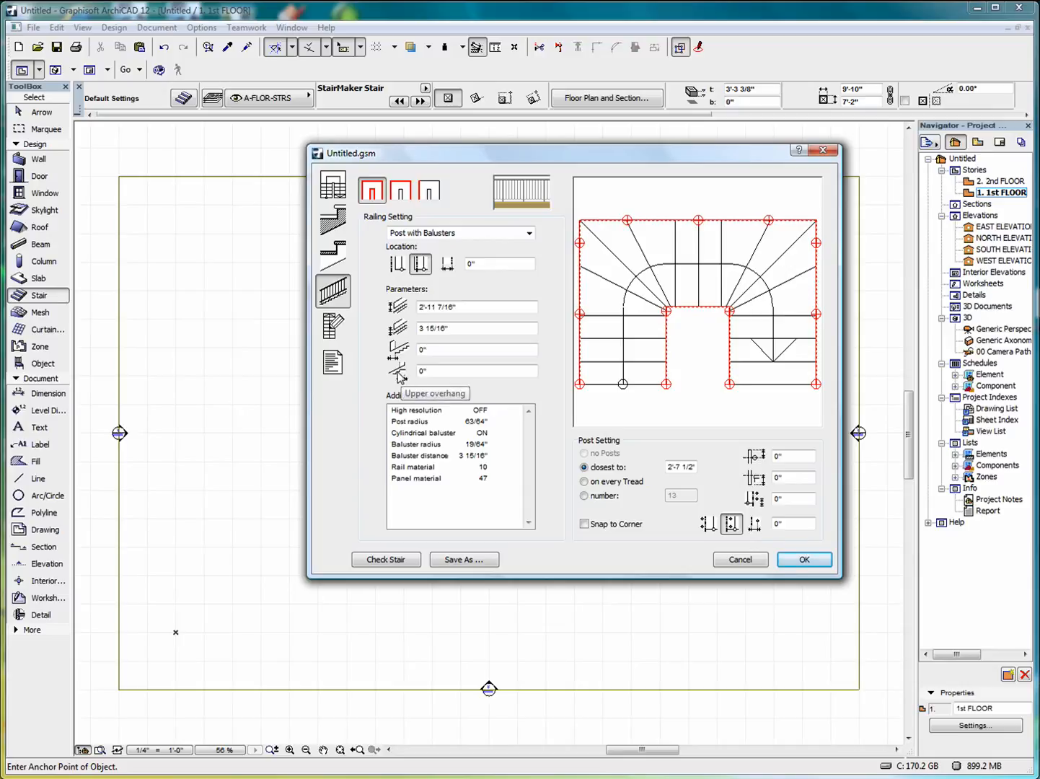
# Place the railing outside the stair and show the stair's 2D symbol settings.
pyautogui.click(397, 265)
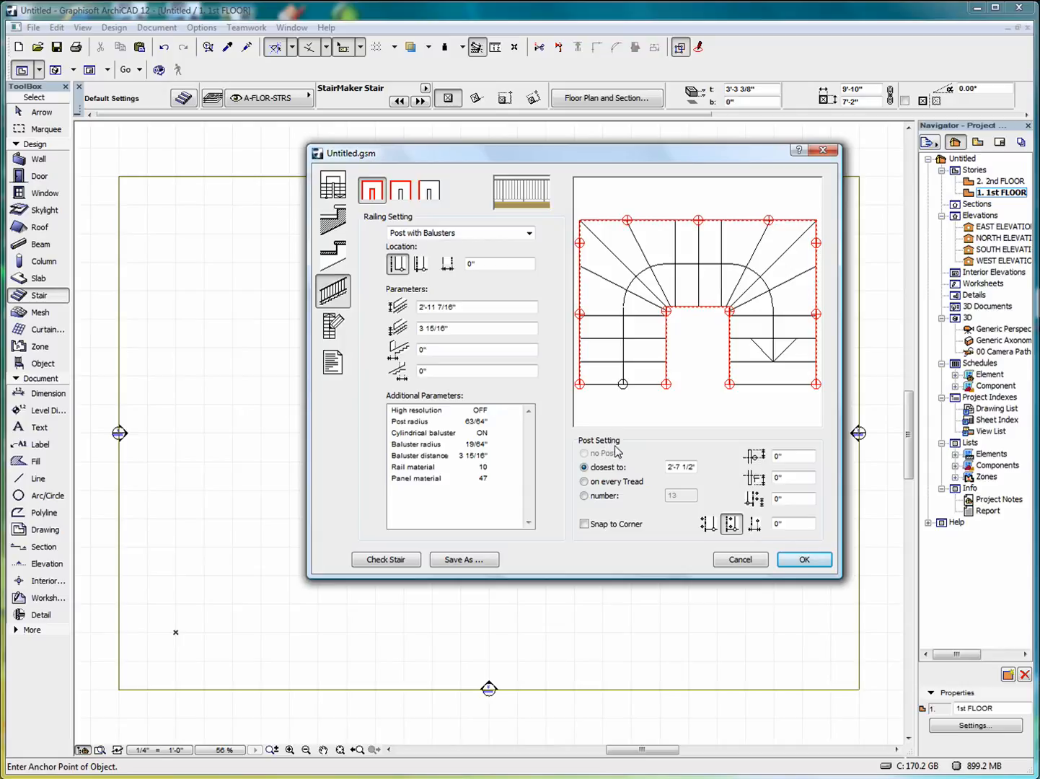
pyautogui.click(334, 324)
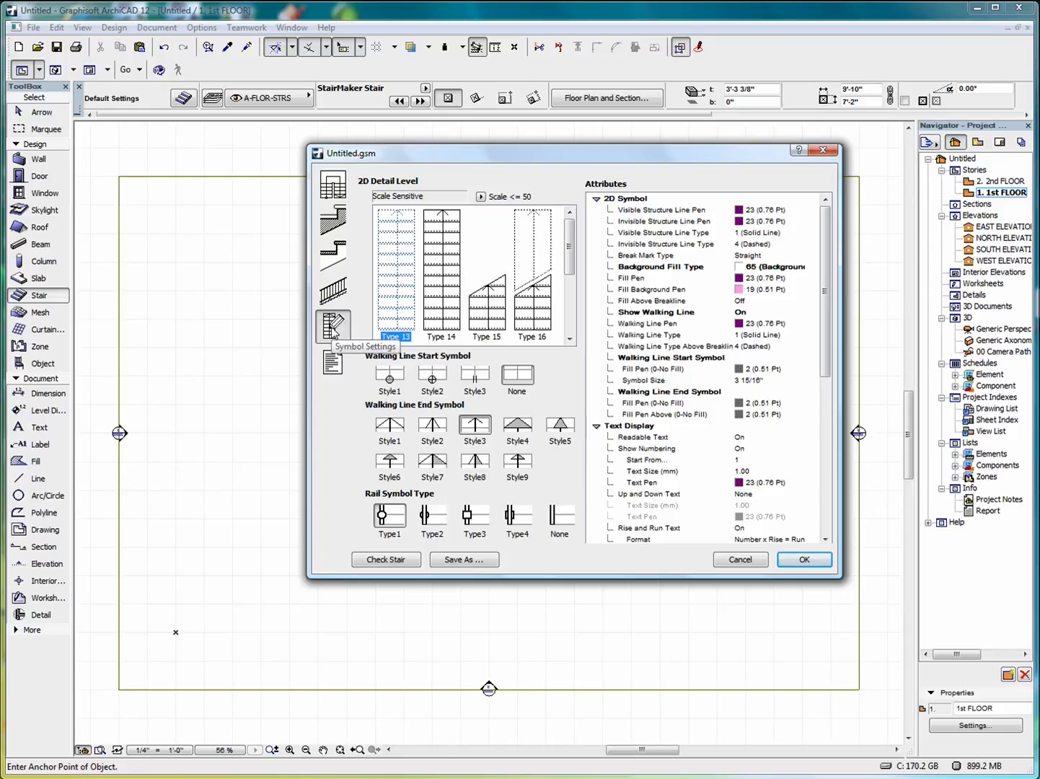
# Collapse the 2D symbol attribute groups and switch Story Sensitive off.
pyautogui.click(828, 268)
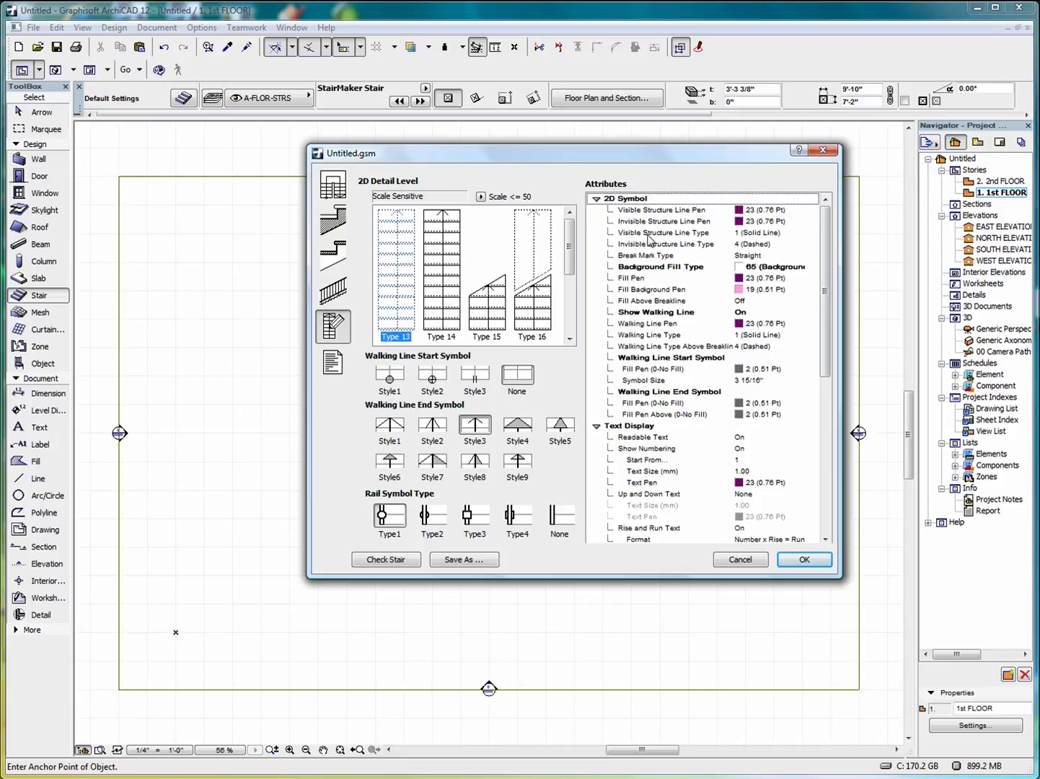
pyautogui.click(596, 199)
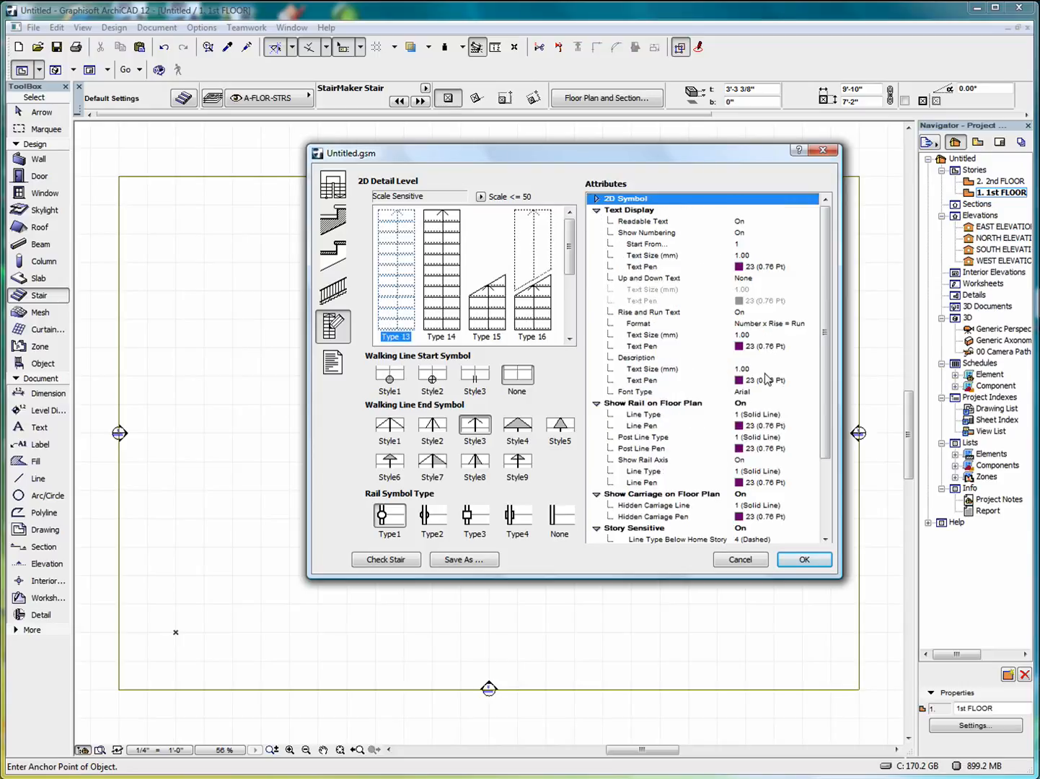
pyautogui.click(596, 210)
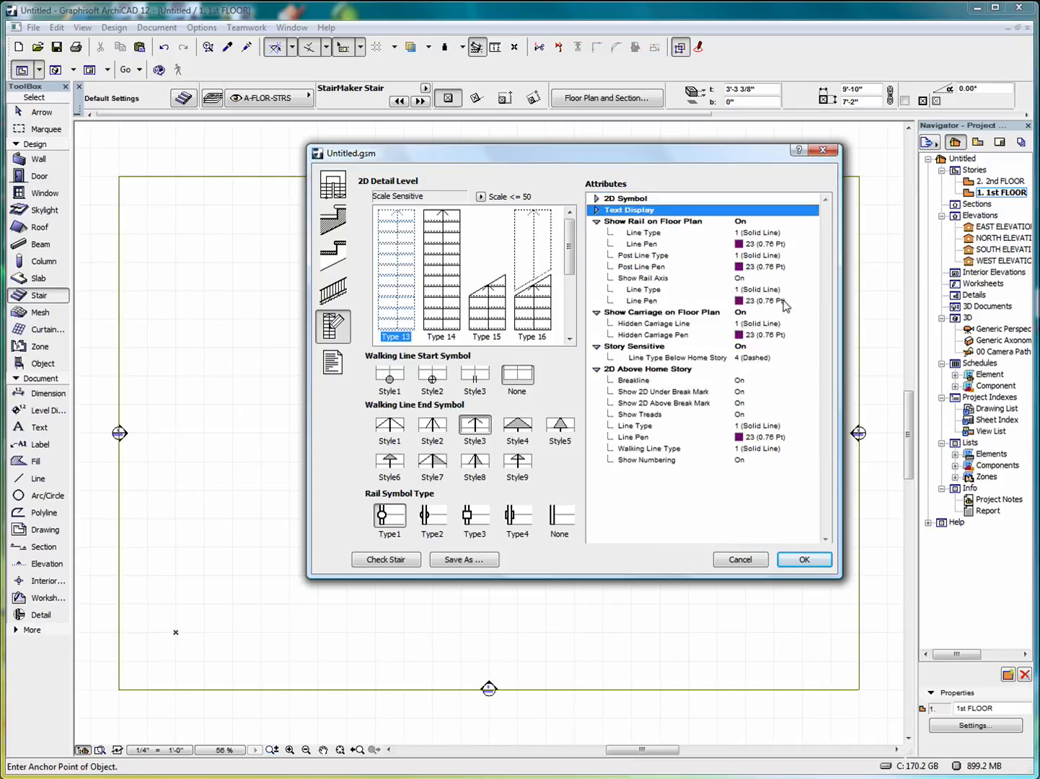
pyautogui.click(597, 223)
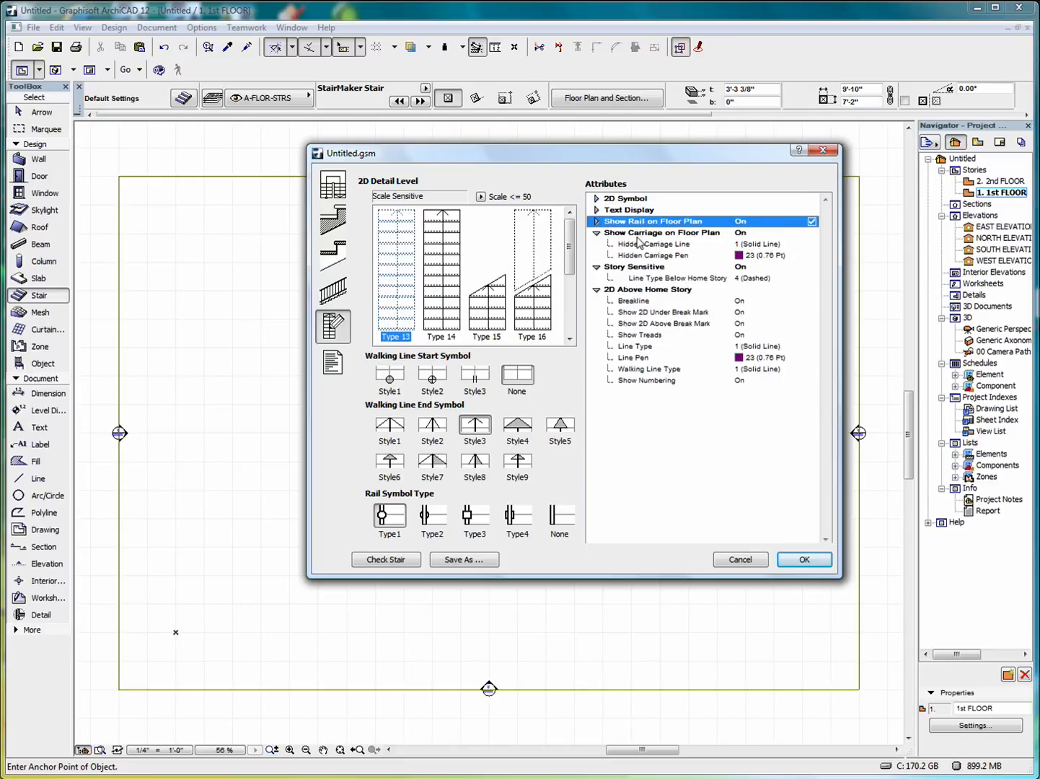
pyautogui.click(597, 233)
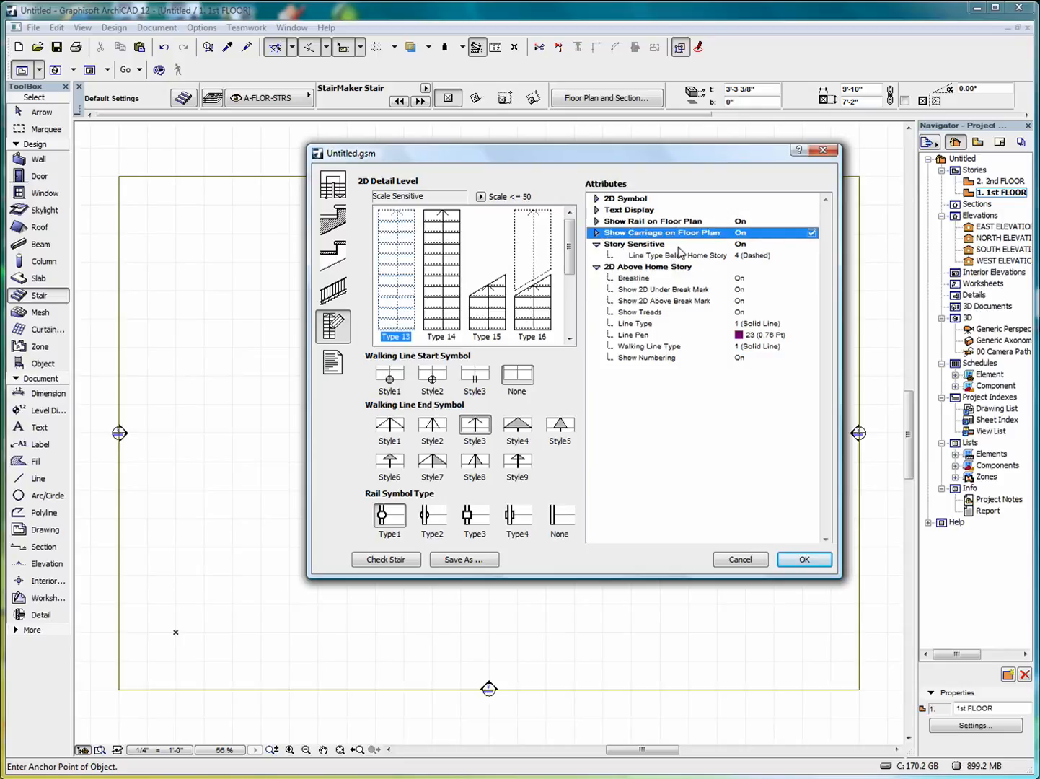
pyautogui.click(747, 245)
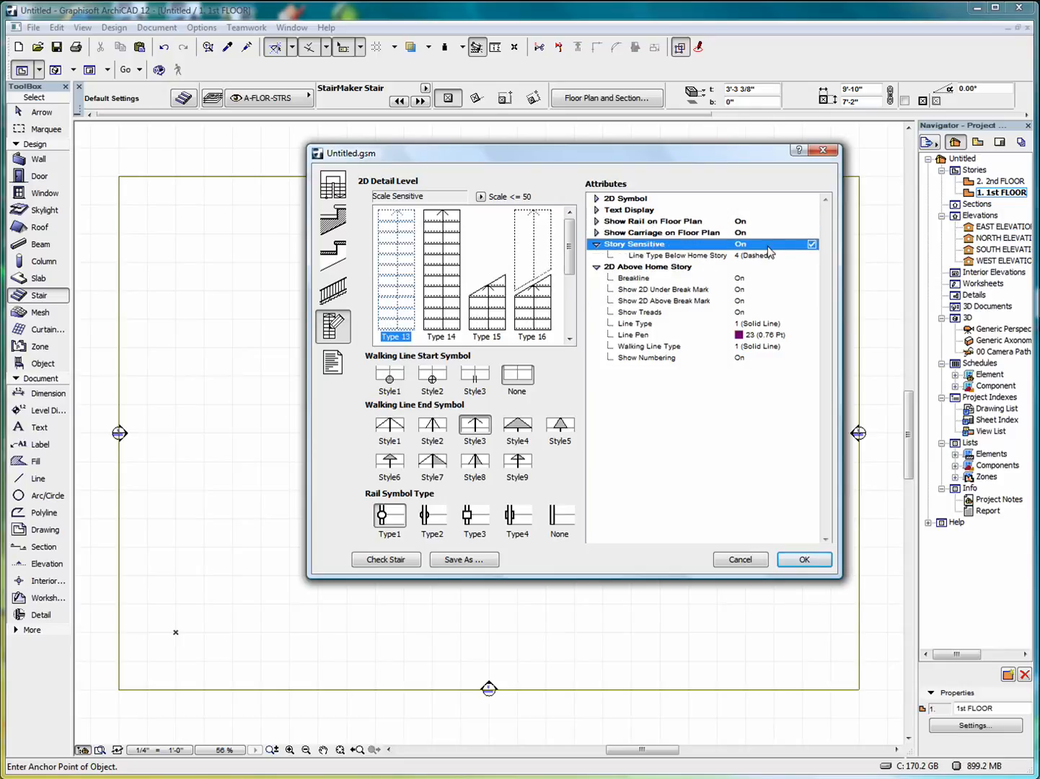
pyautogui.click(812, 244)
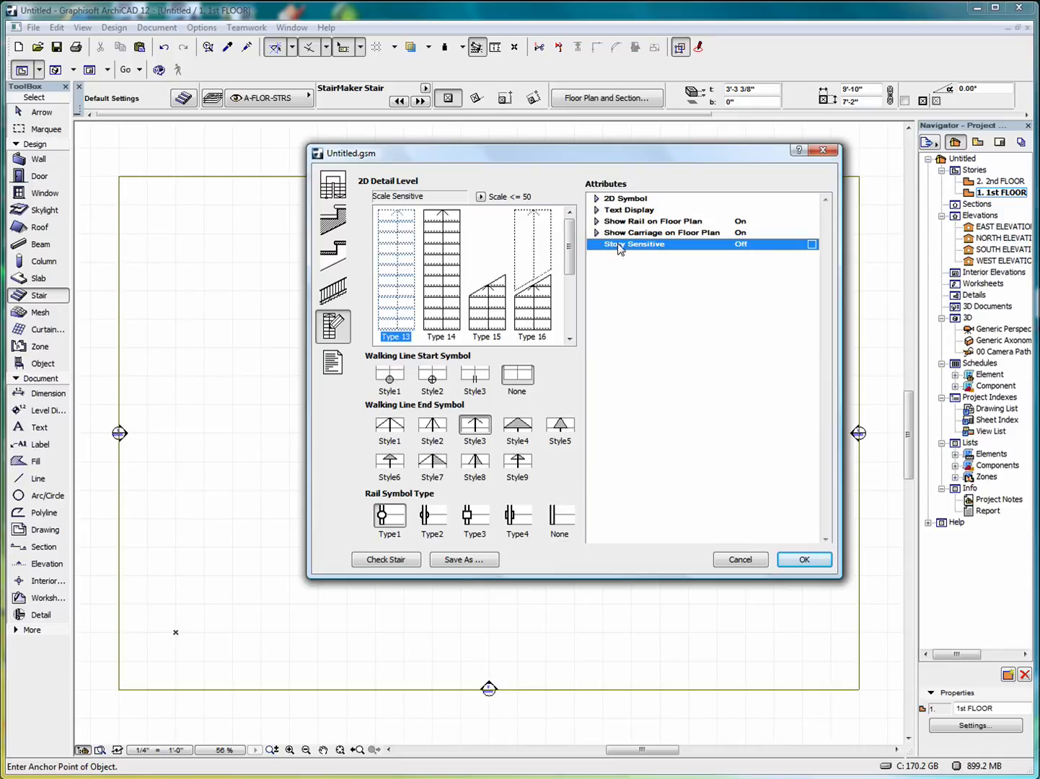
pyautogui.click(812, 245)
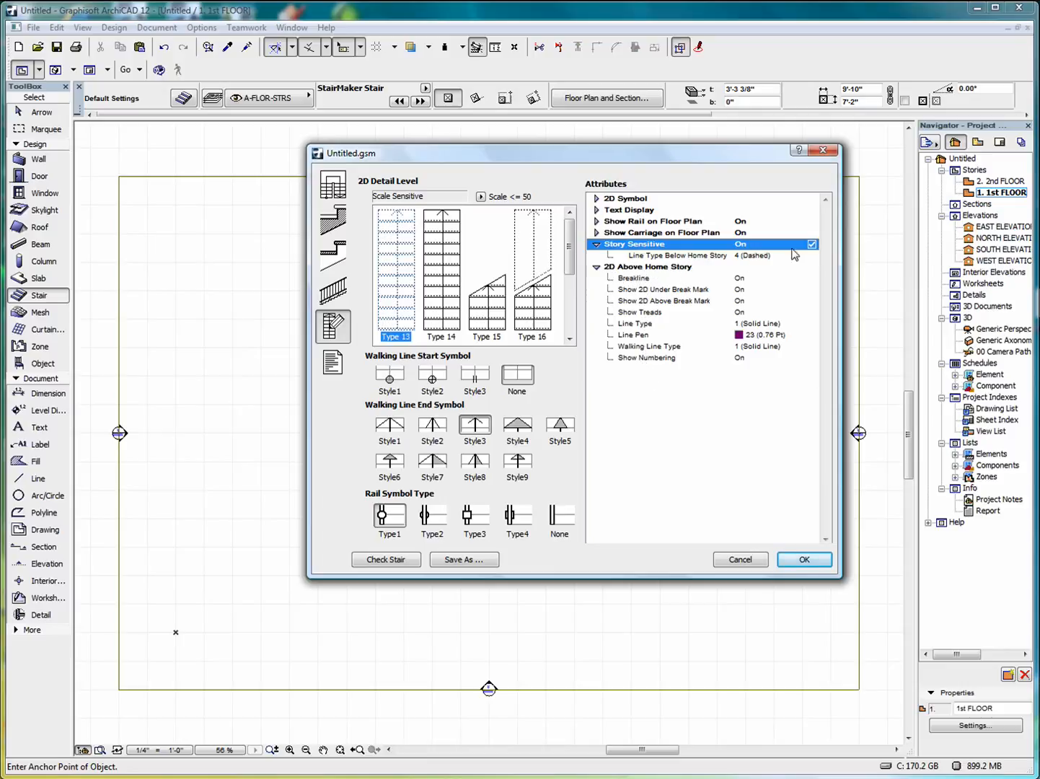
pyautogui.click(813, 244)
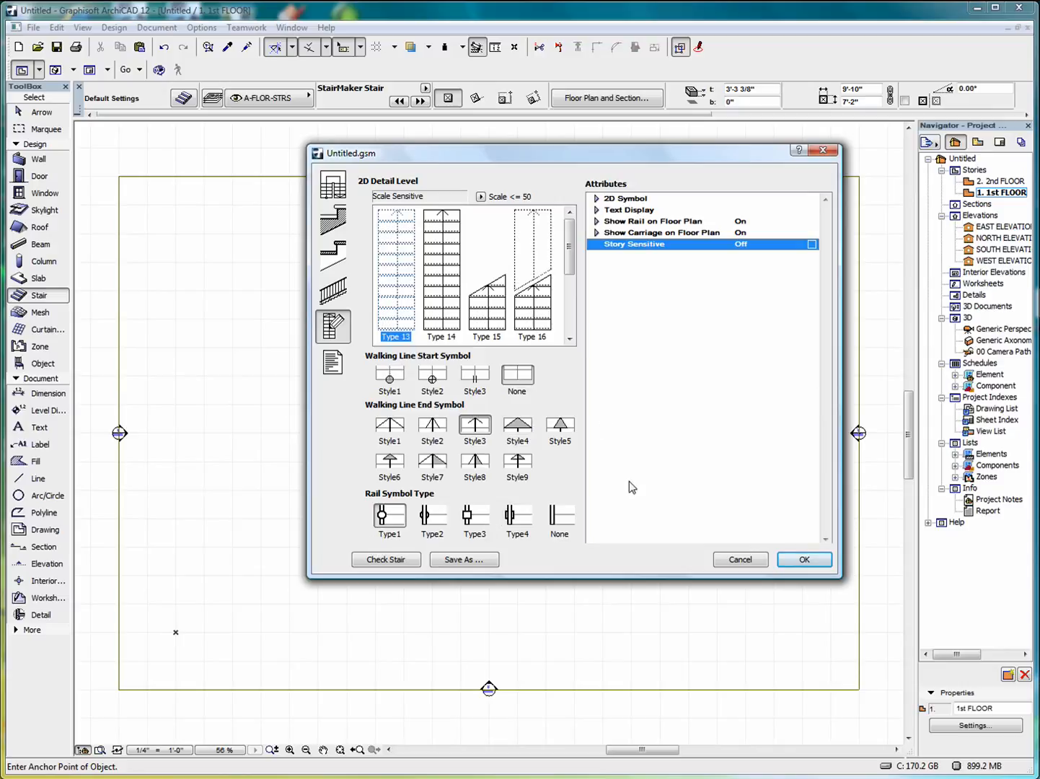
# Set walking line start Style1 and end Style5, then save the stair as Untitled2.
pyautogui.click(390, 375)
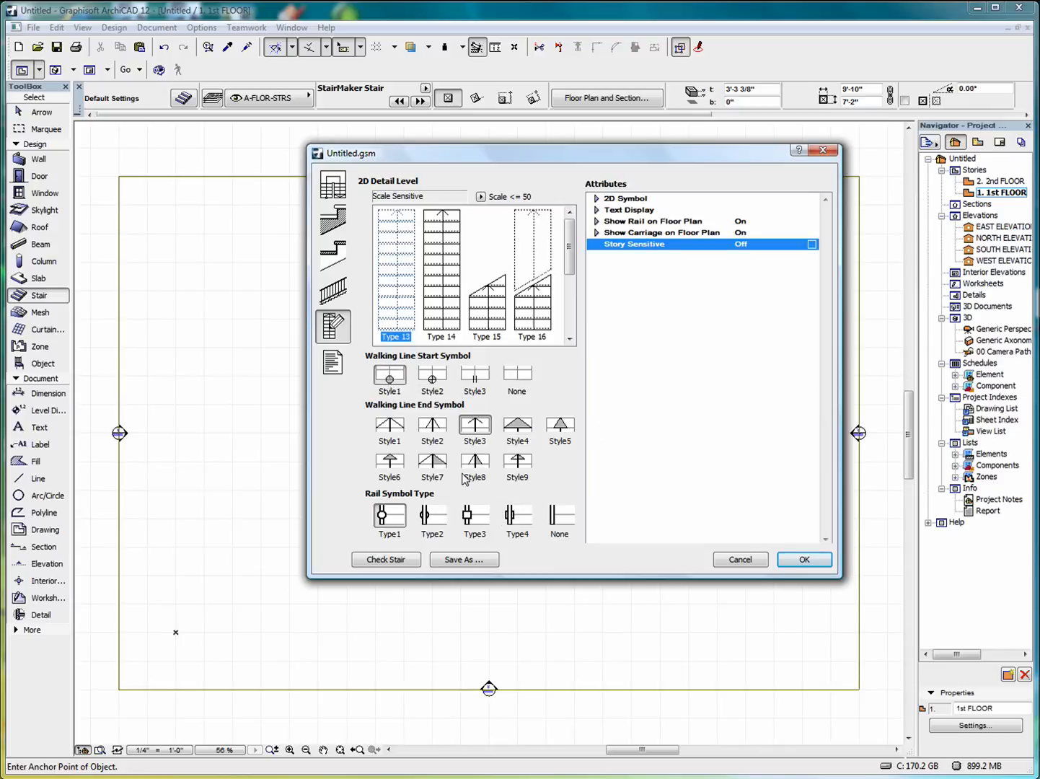
pyautogui.click(563, 436)
pyautogui.click(805, 561)
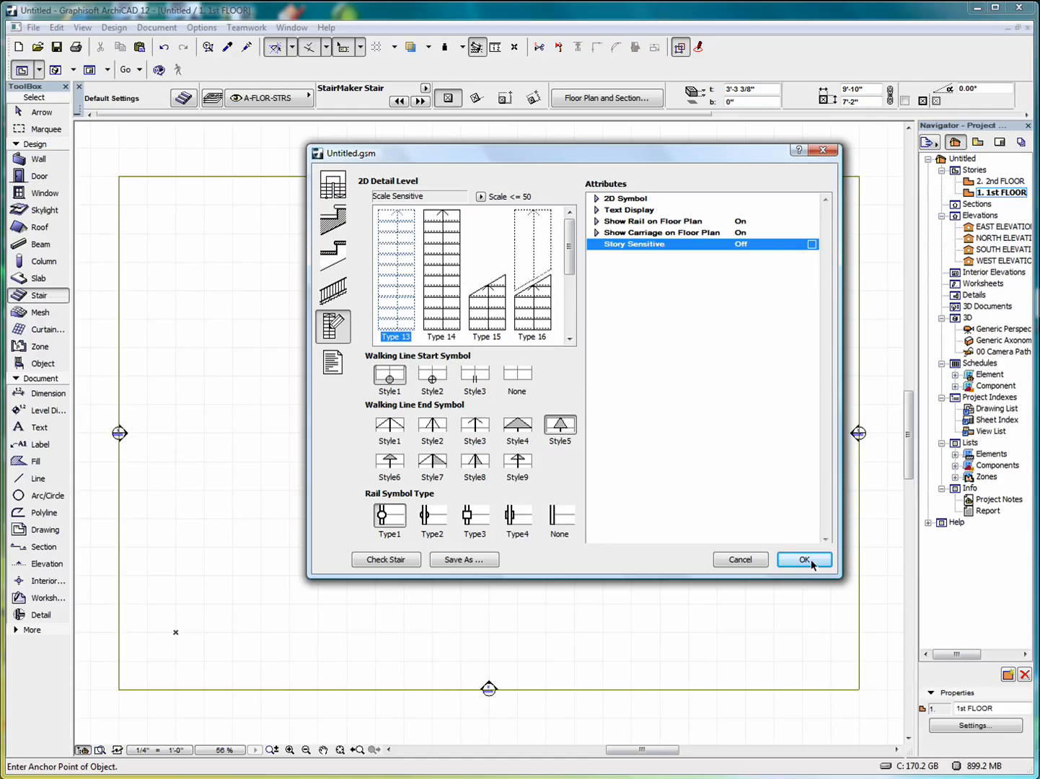
pyautogui.click(786, 549)
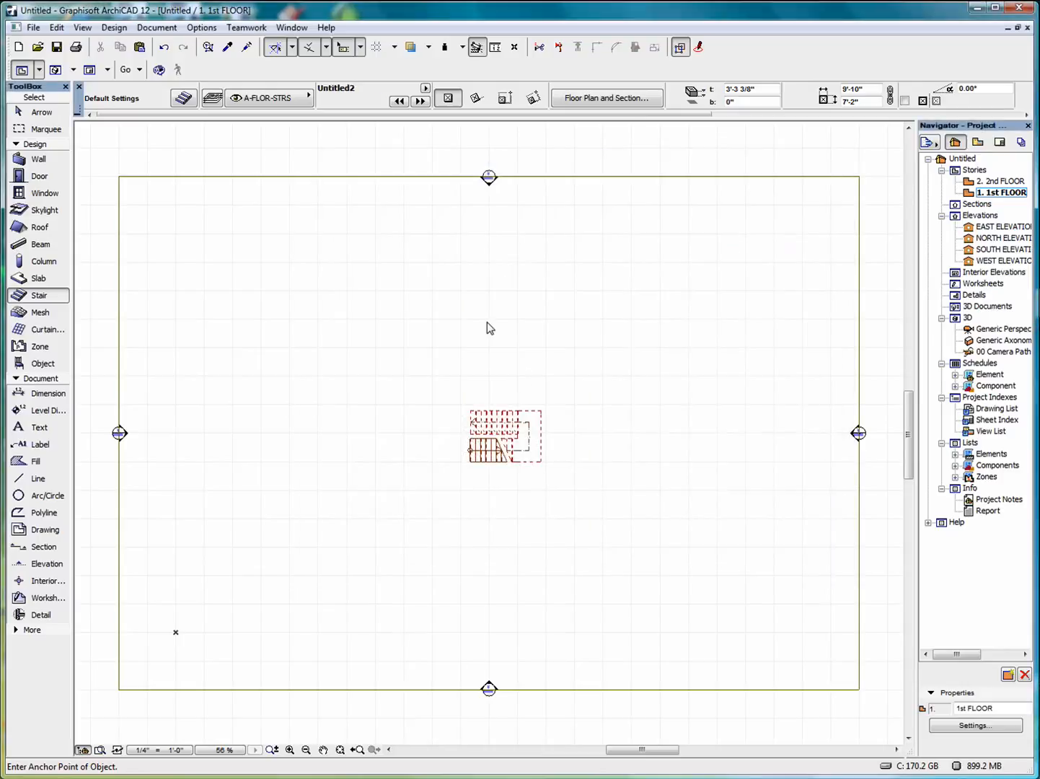
# Cycle the default stair rotation back to 0.00° and place Untitled2 above the earlier stair.
pyautogui.hotkey('ctrl', 't')
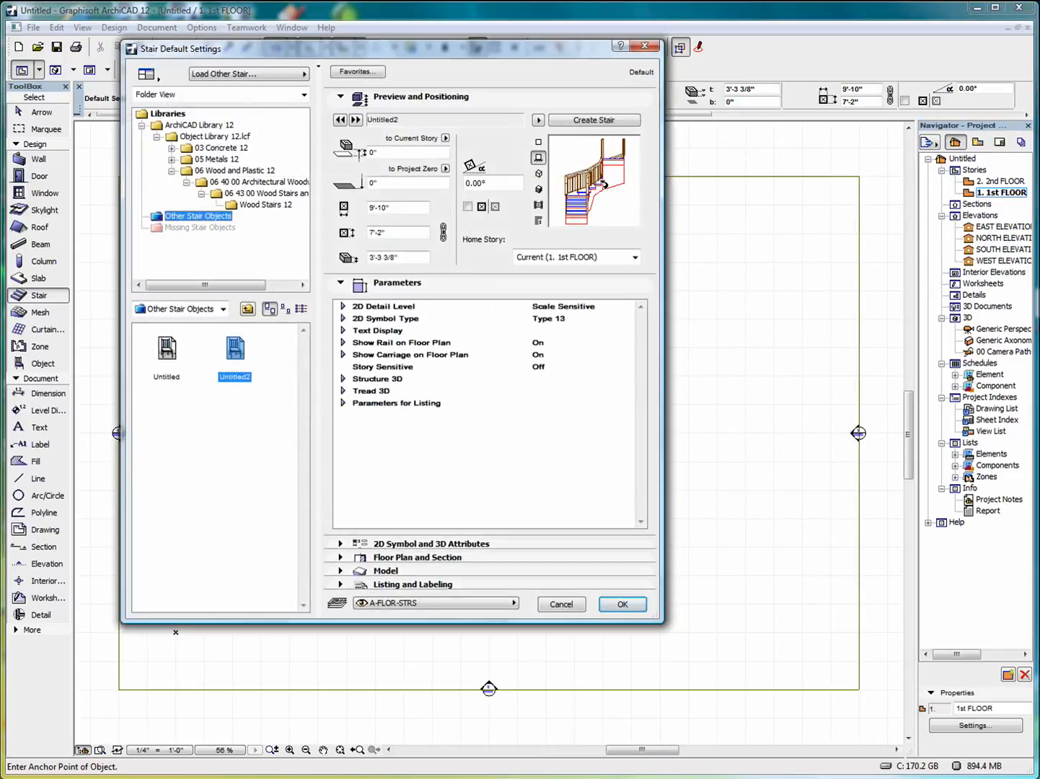
pyautogui.click(631, 153)
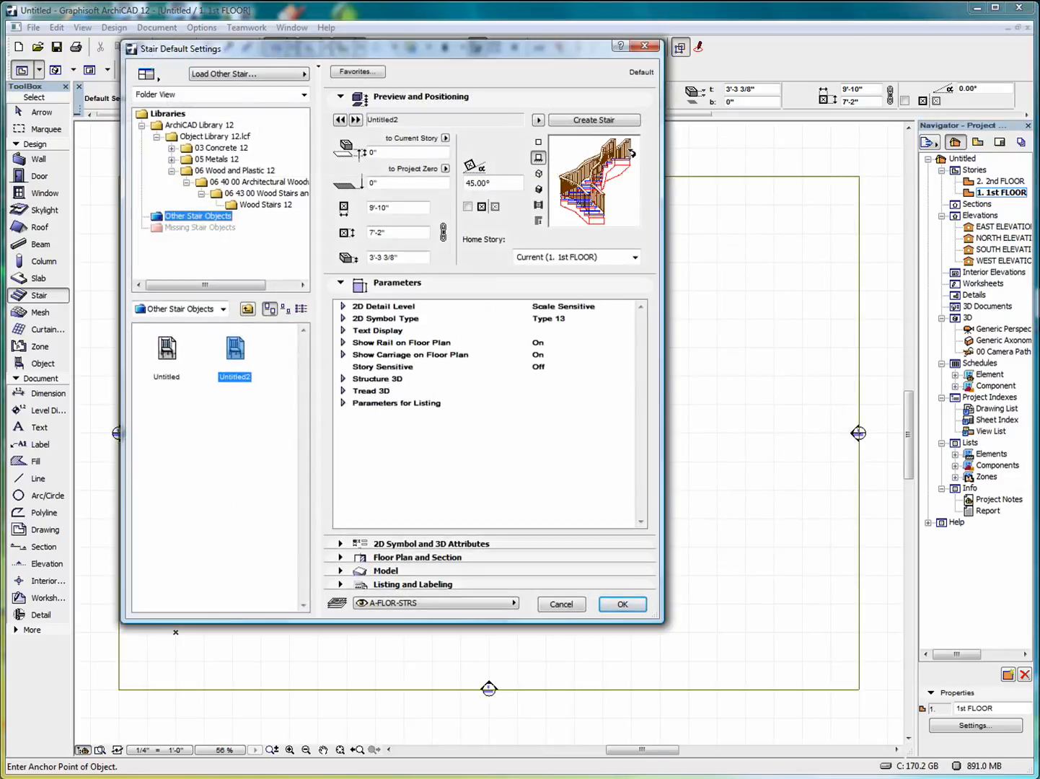
pyautogui.click(631, 153)
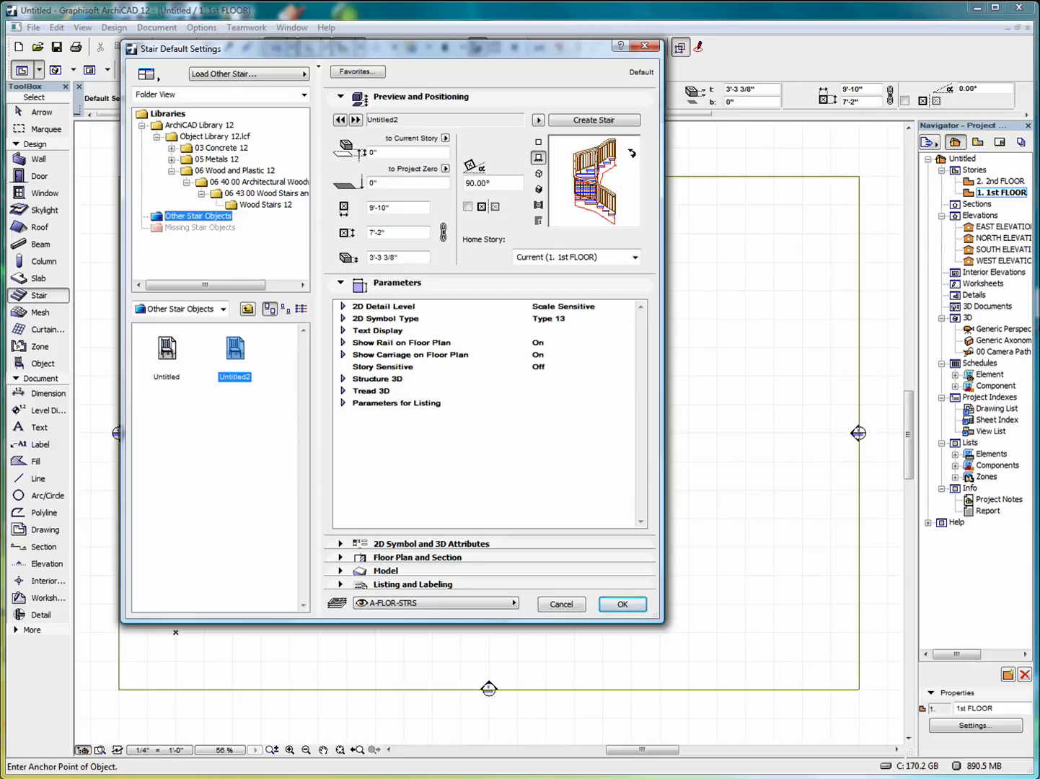
pyautogui.click(632, 153)
pyautogui.click(631, 153)
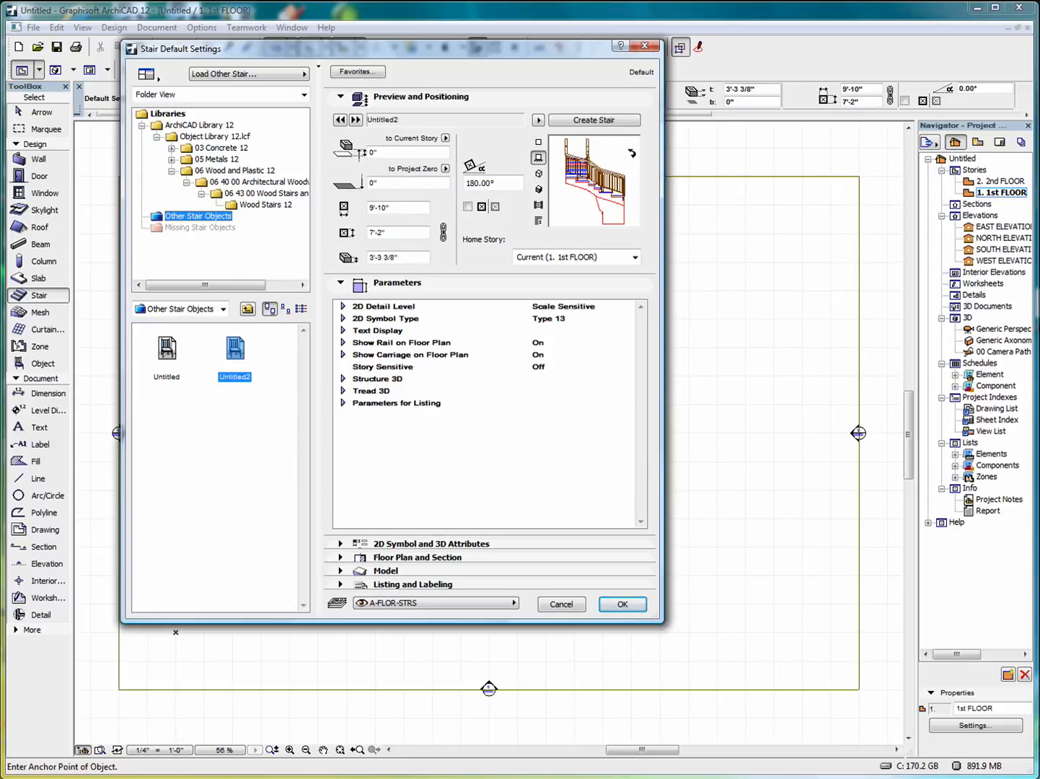
pyautogui.click(631, 153)
pyautogui.click(631, 153)
pyautogui.click(631, 153)
pyautogui.click(622, 605)
pyautogui.click(493, 342)
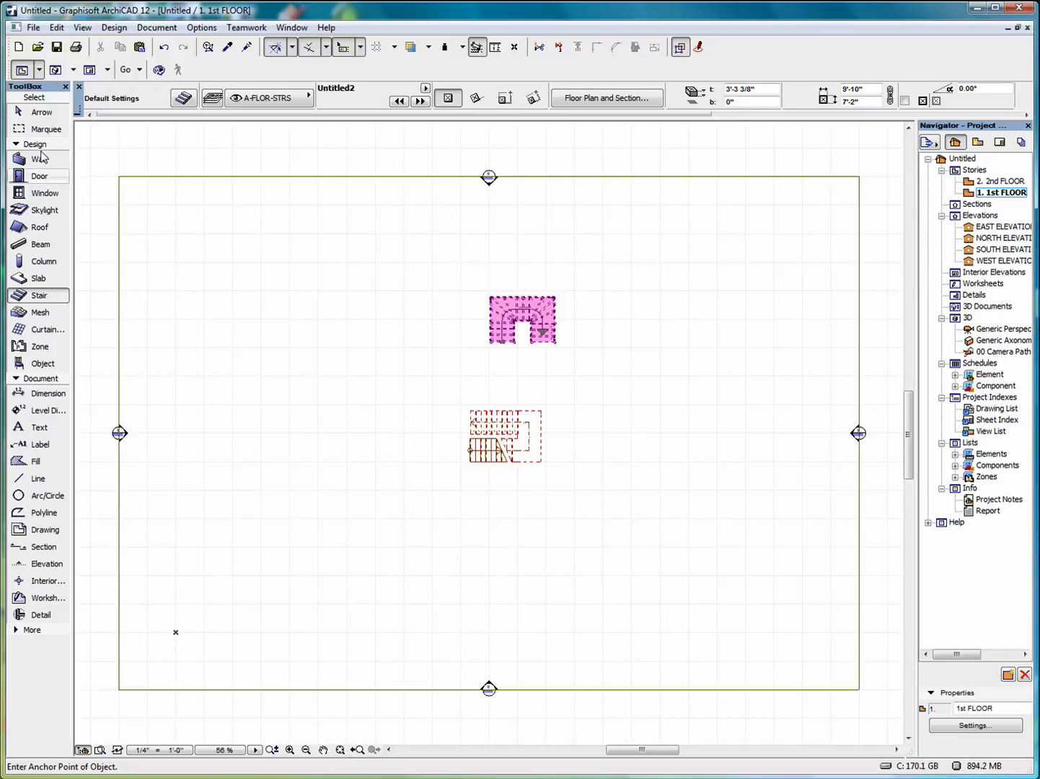
# Select the placed Untitled2 stair and show it in the 3D window.
pyautogui.click(30, 112)
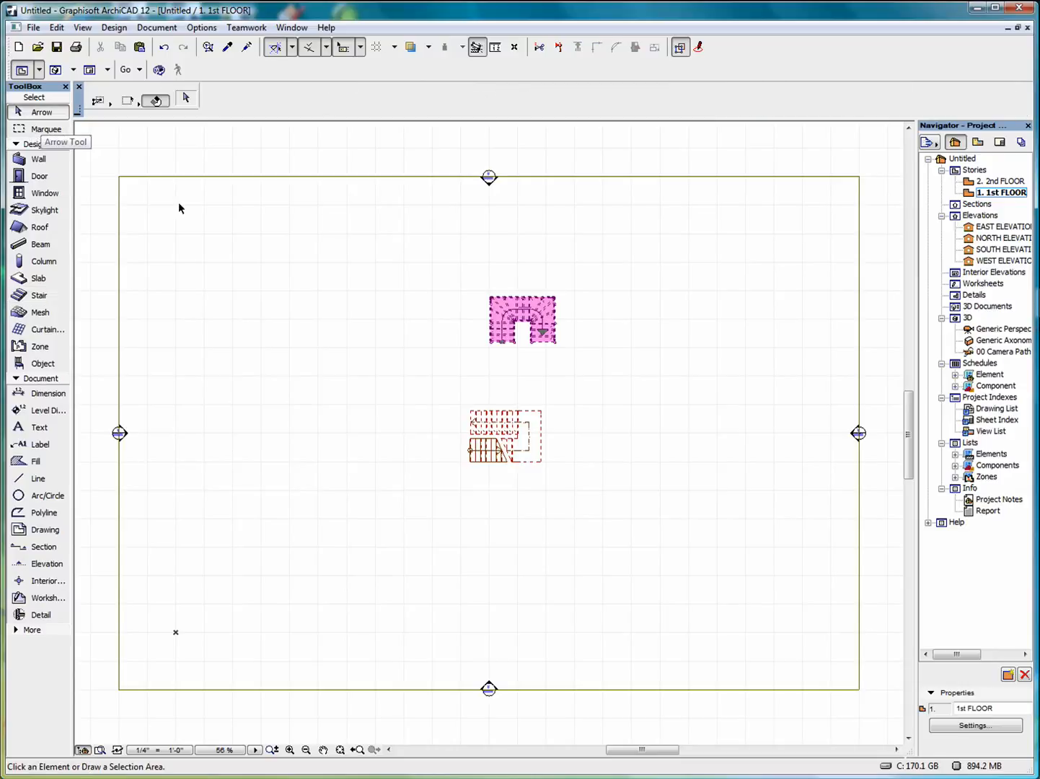
pyautogui.click(493, 298)
pyautogui.rightClick(629, 271)
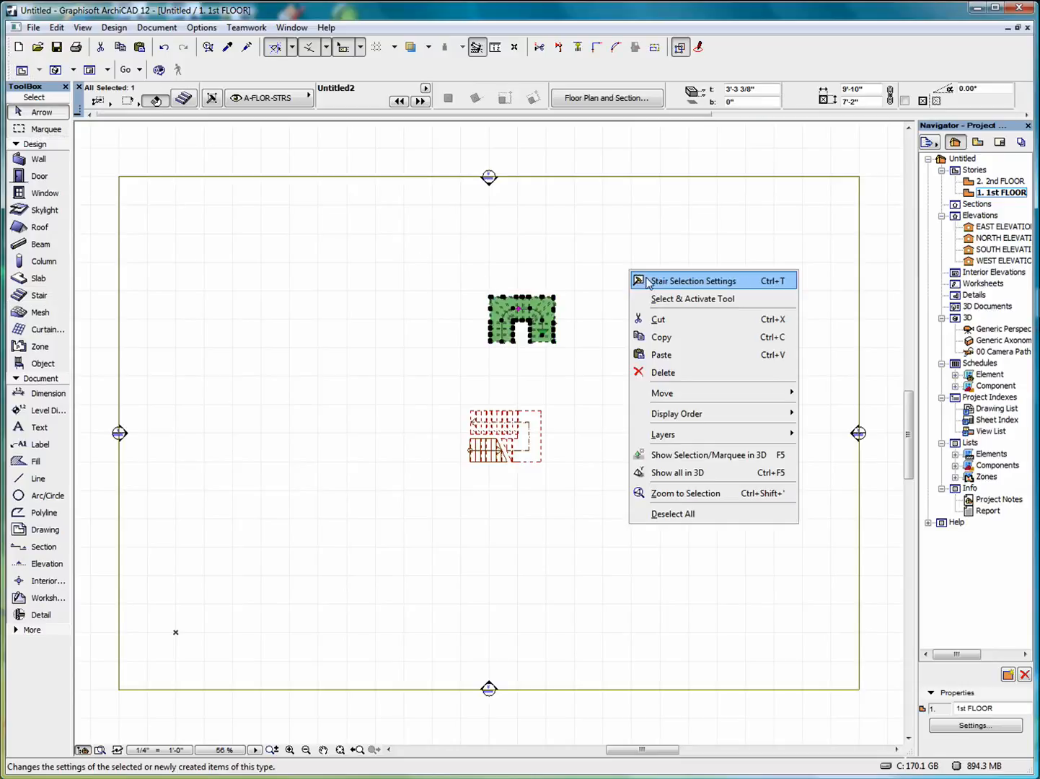
pyautogui.moveTo(685, 391)
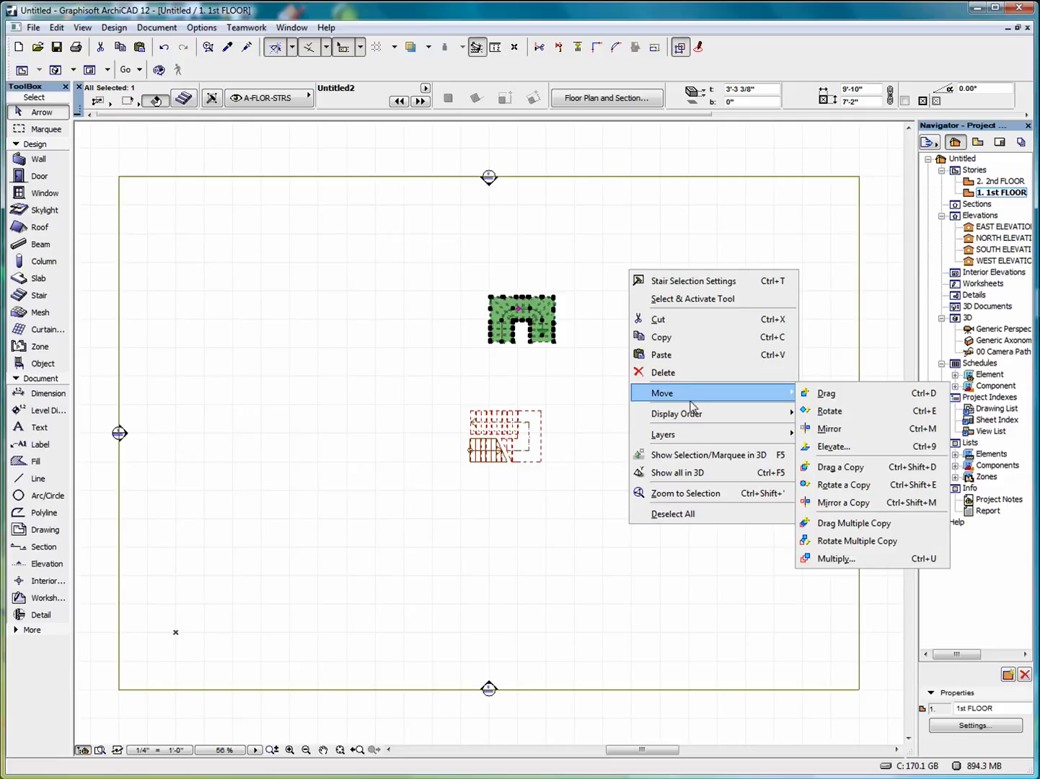
pyautogui.click(697, 456)
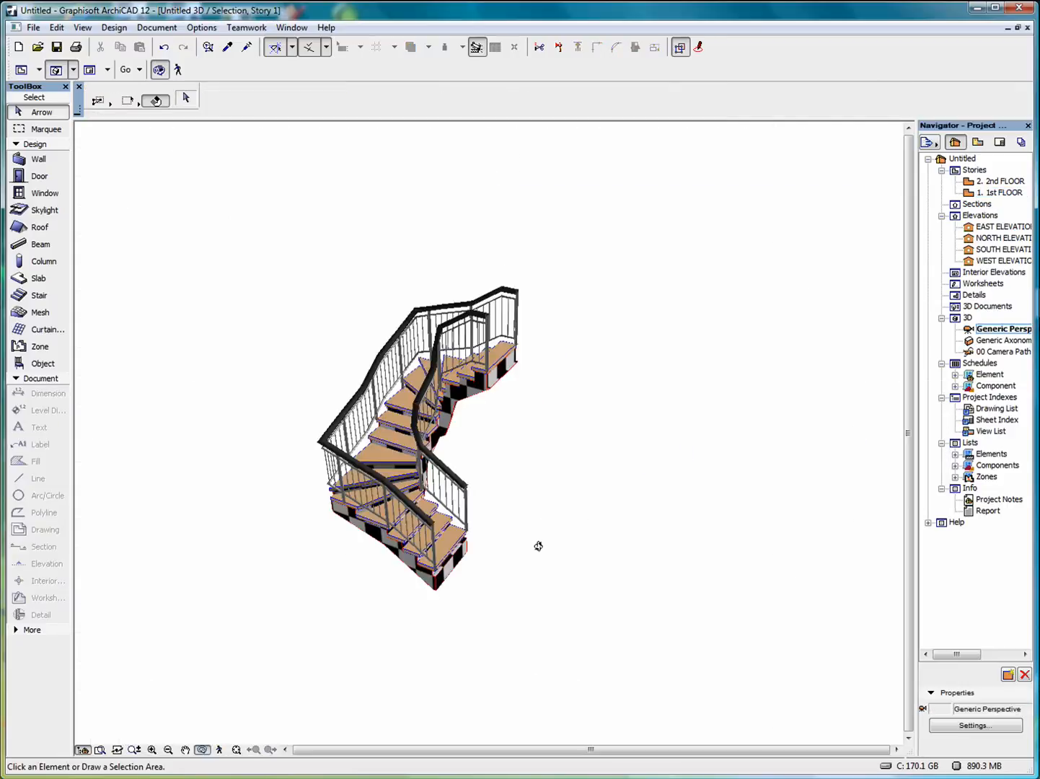
pyautogui.keyDown('shift'); pyautogui.moveTo(517, 550); pyautogui.dragTo(274, 313, button='middle'); pyautogui.keyUp('shift')
# Open the stair's Stair Selection Settings from the 3D view.
pyautogui.rightClick(710, 315)
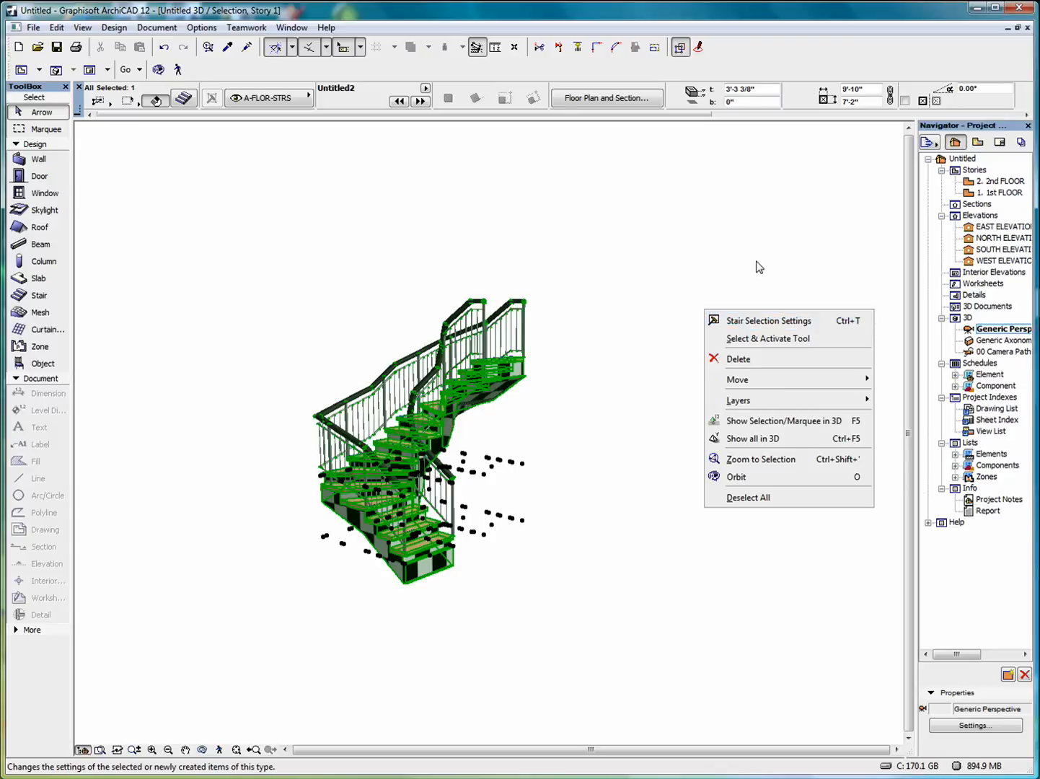
pyautogui.click(772, 322)
pyautogui.hotkey('ctrl', 't')
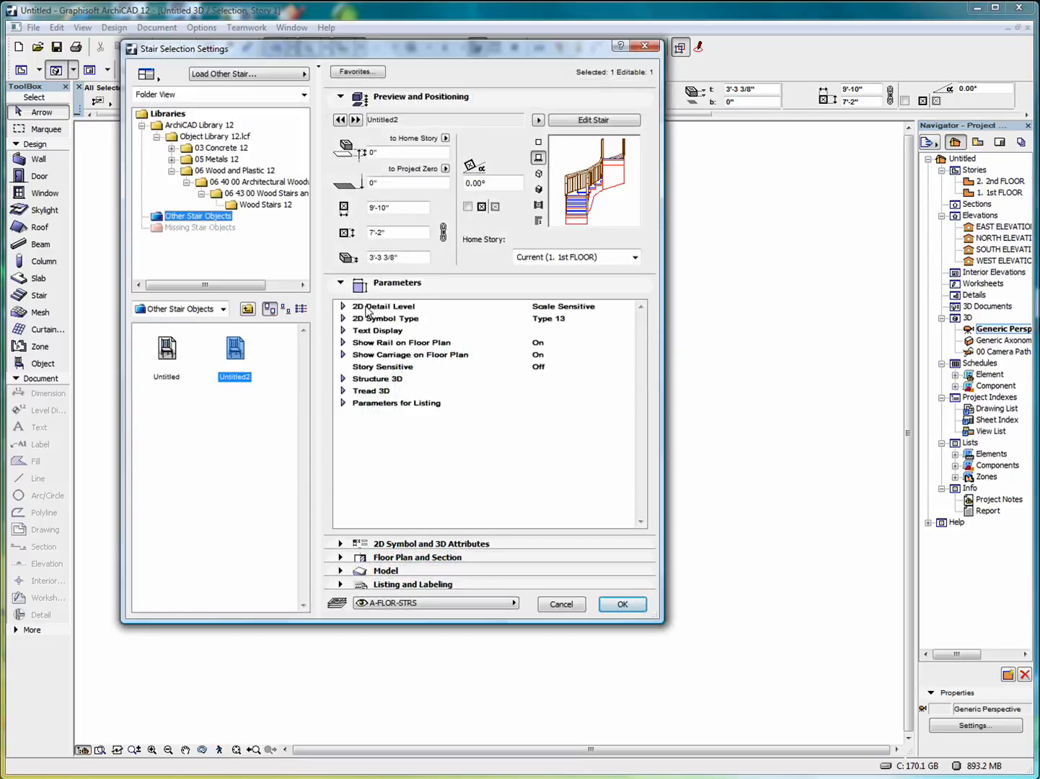
pyautogui.click(343, 308)
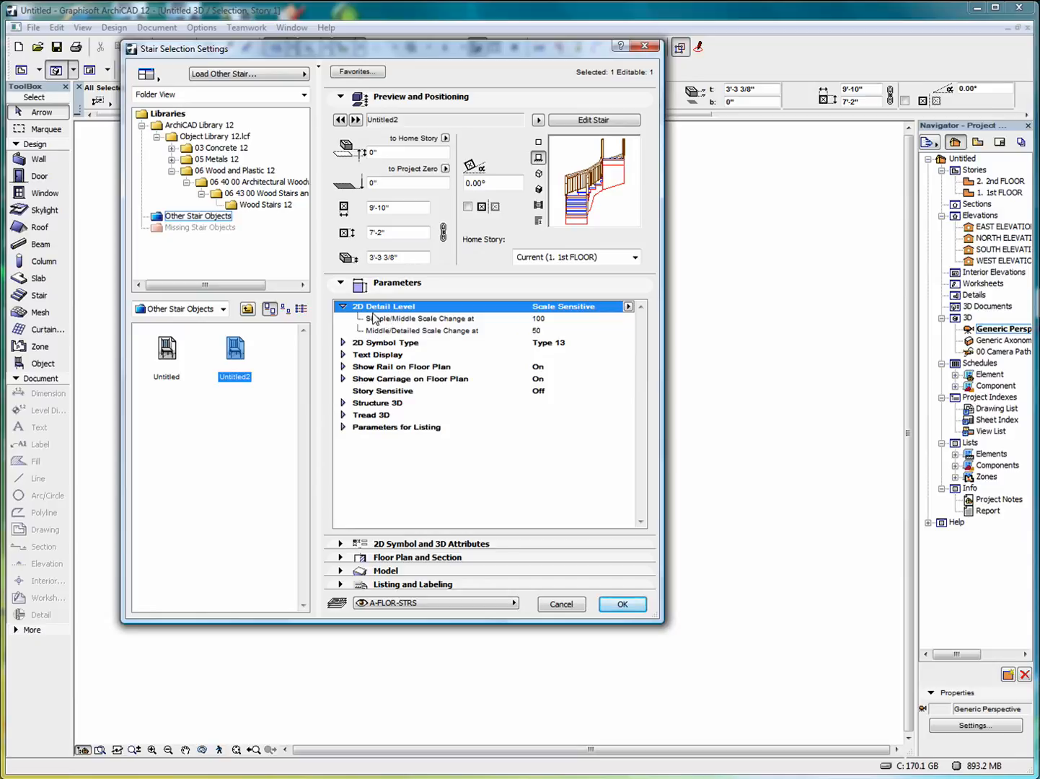
pyautogui.click(343, 343)
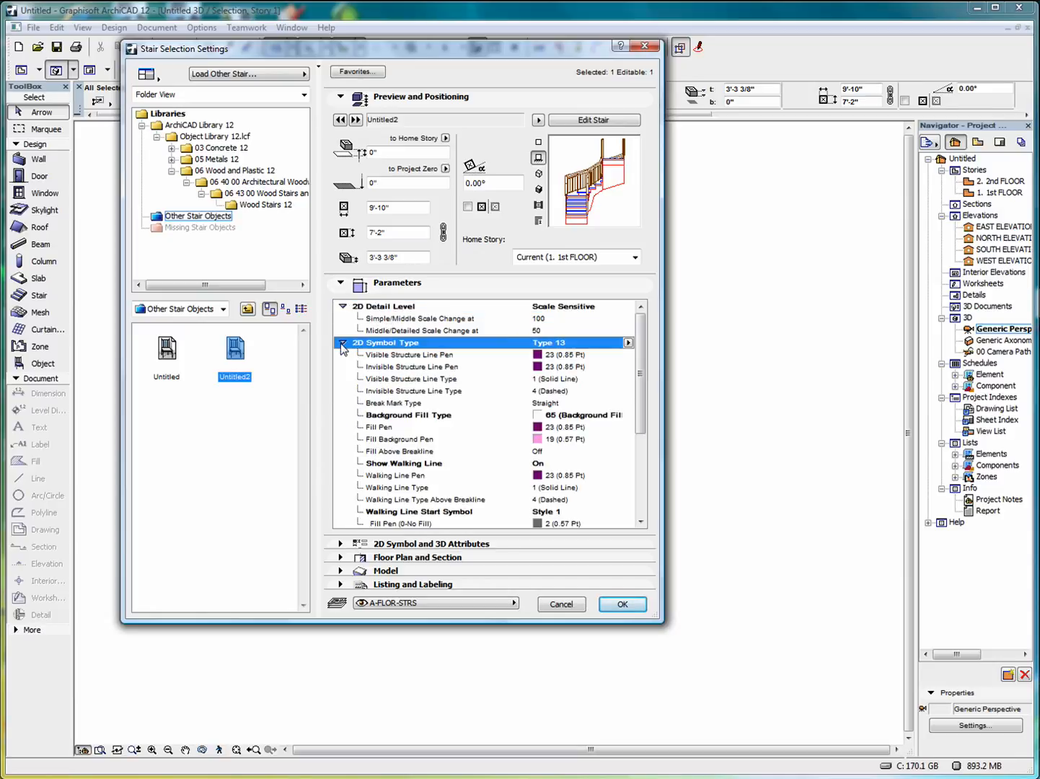
pyautogui.click(343, 345)
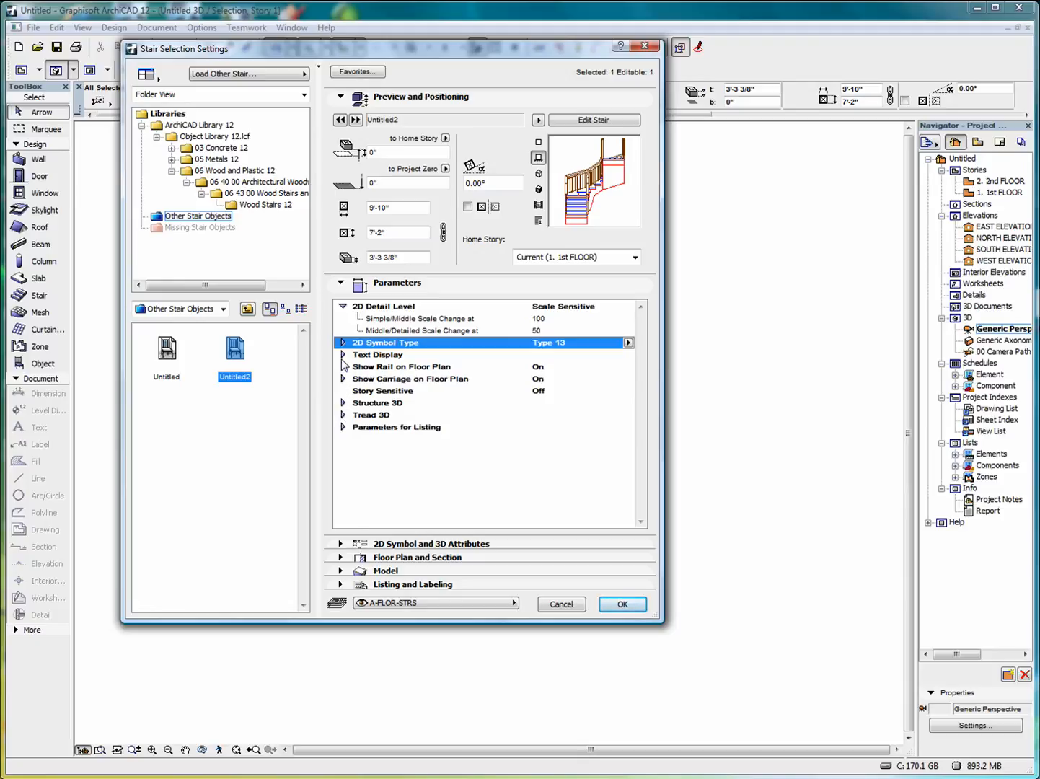
pyautogui.click(344, 355)
pyautogui.click(343, 355)
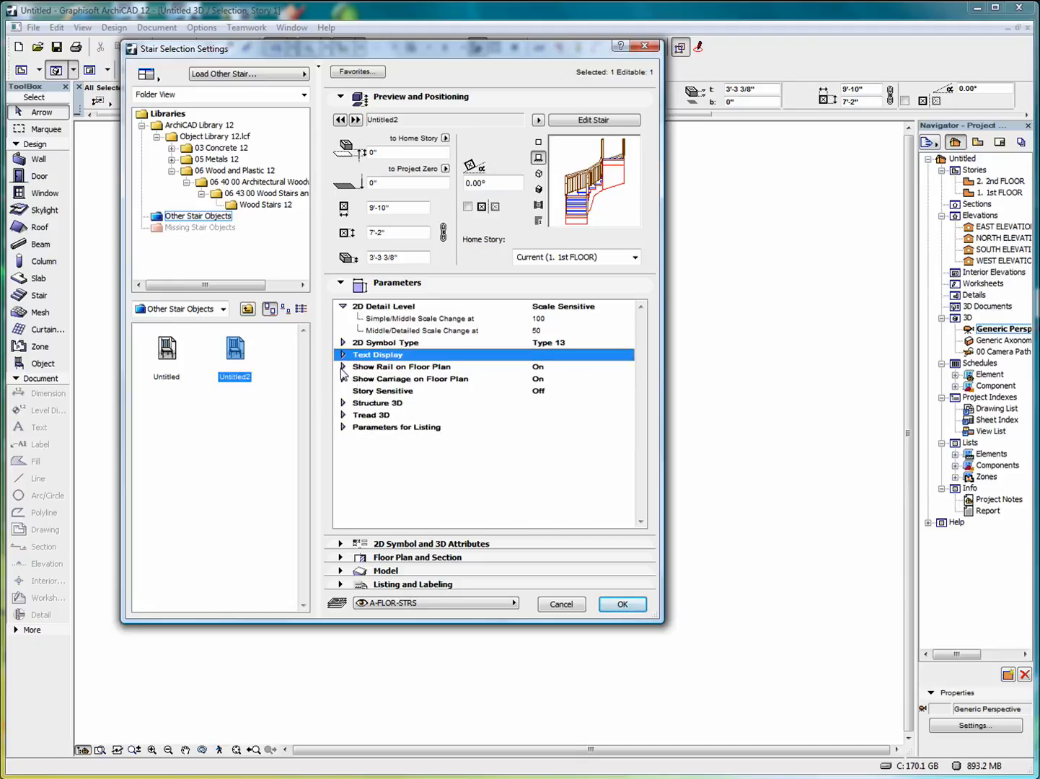
pyautogui.click(343, 367)
pyautogui.click(343, 368)
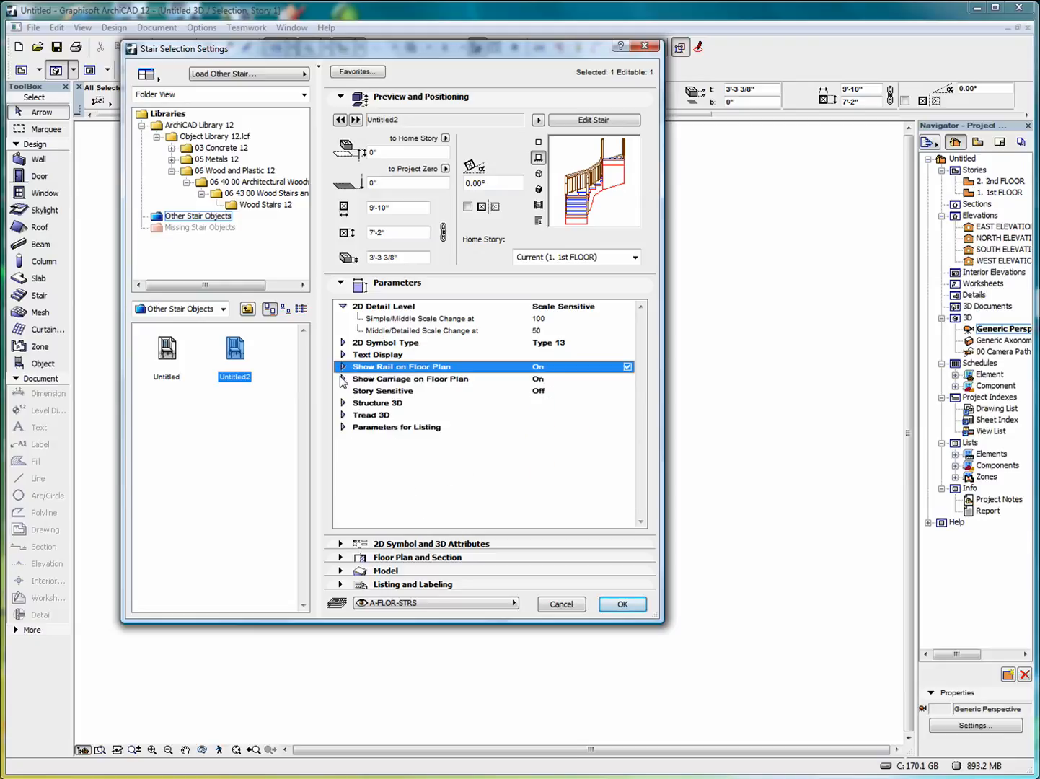
pyautogui.click(343, 380)
pyautogui.click(343, 381)
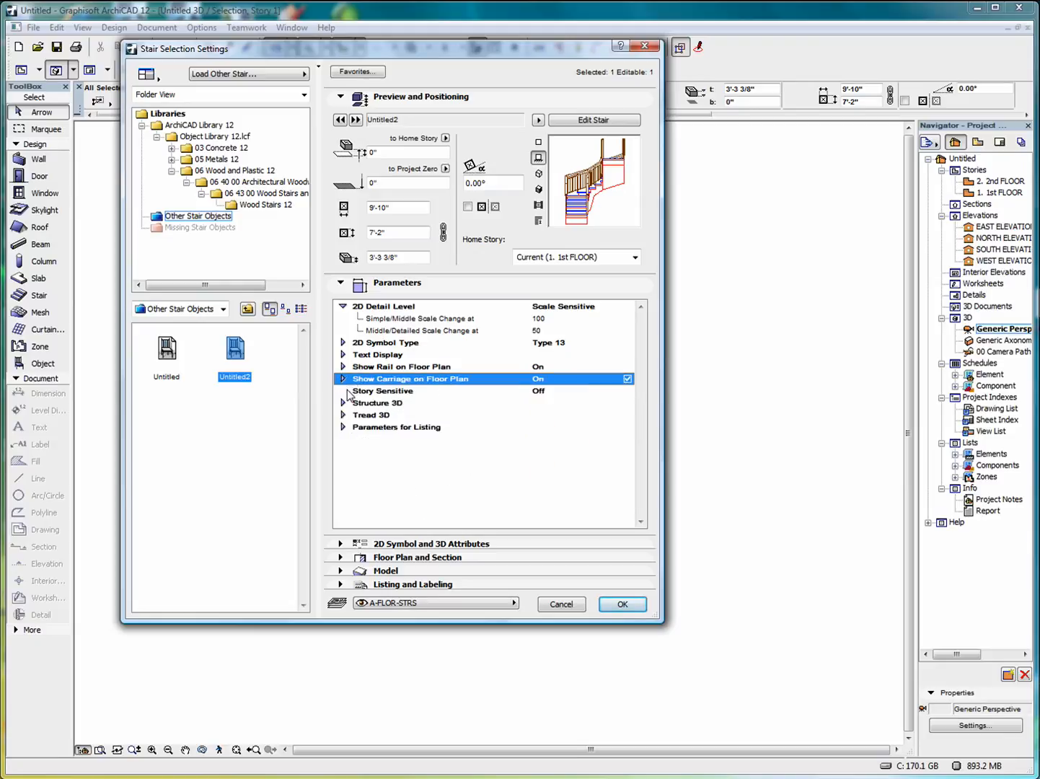
pyautogui.click(343, 404)
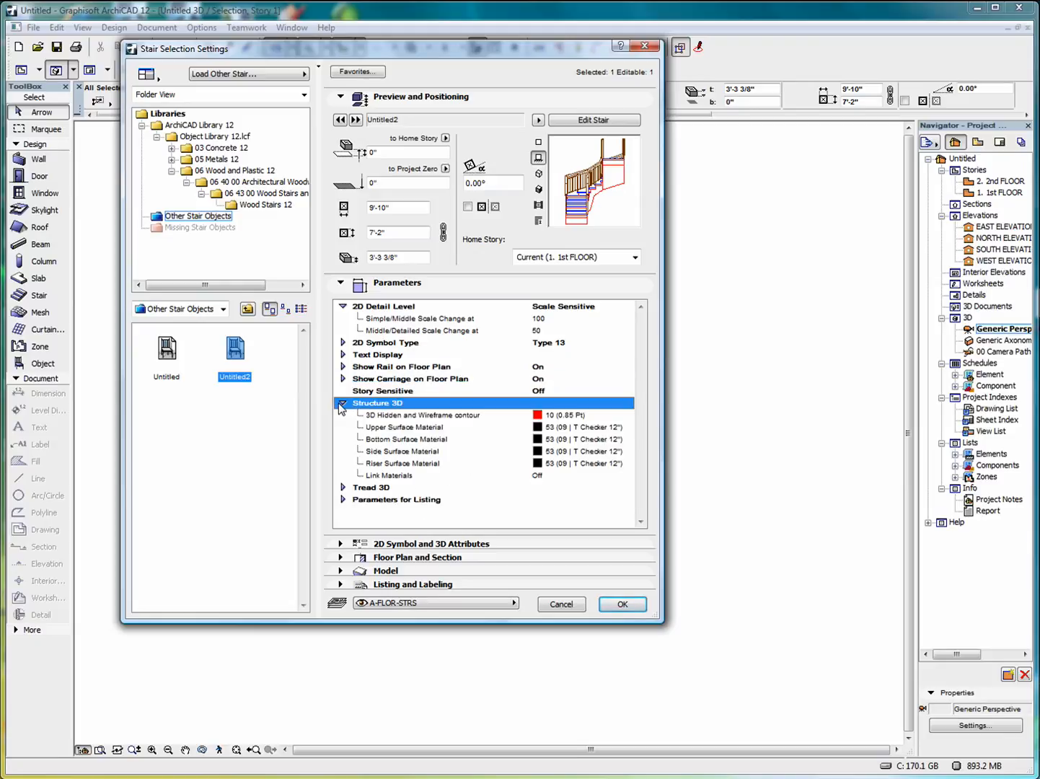
pyautogui.click(343, 404)
pyautogui.click(343, 416)
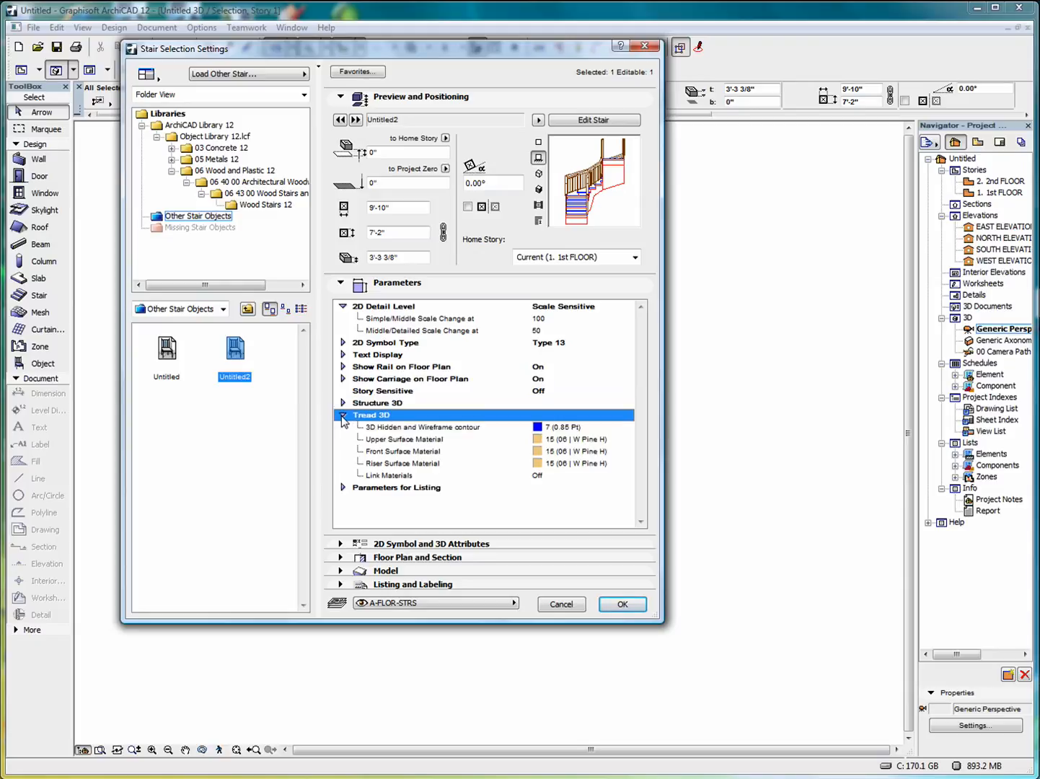
pyautogui.click(343, 417)
pyautogui.click(343, 428)
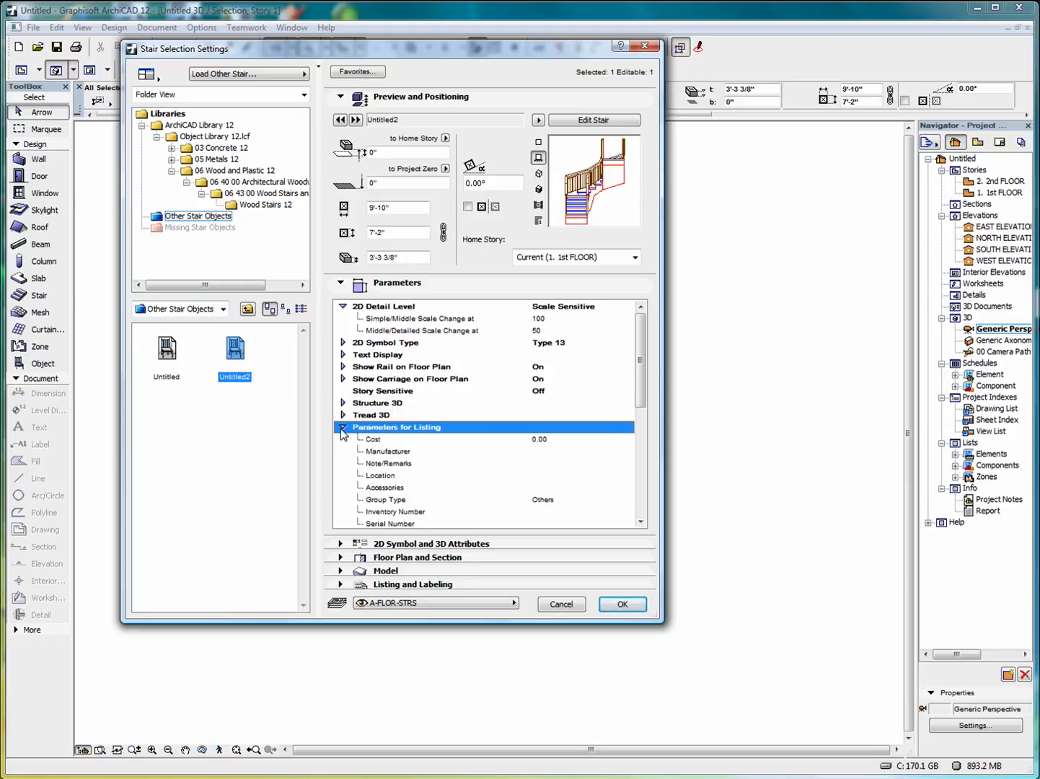
pyautogui.click(342, 427)
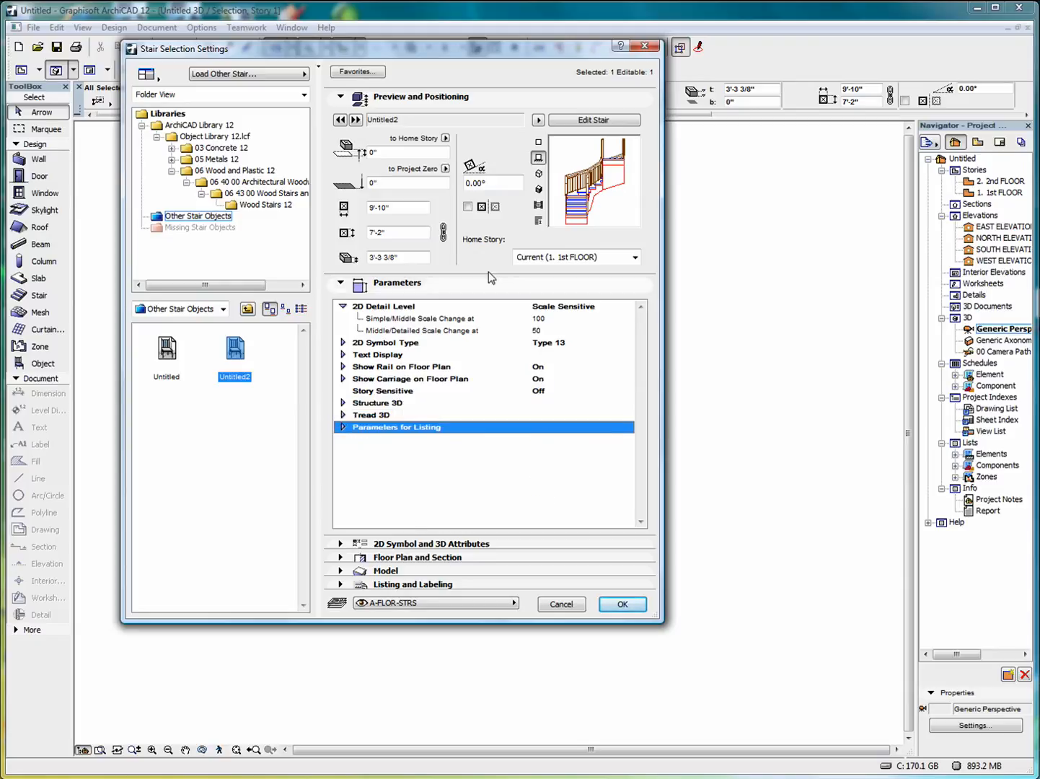
pyautogui.click(594, 121)
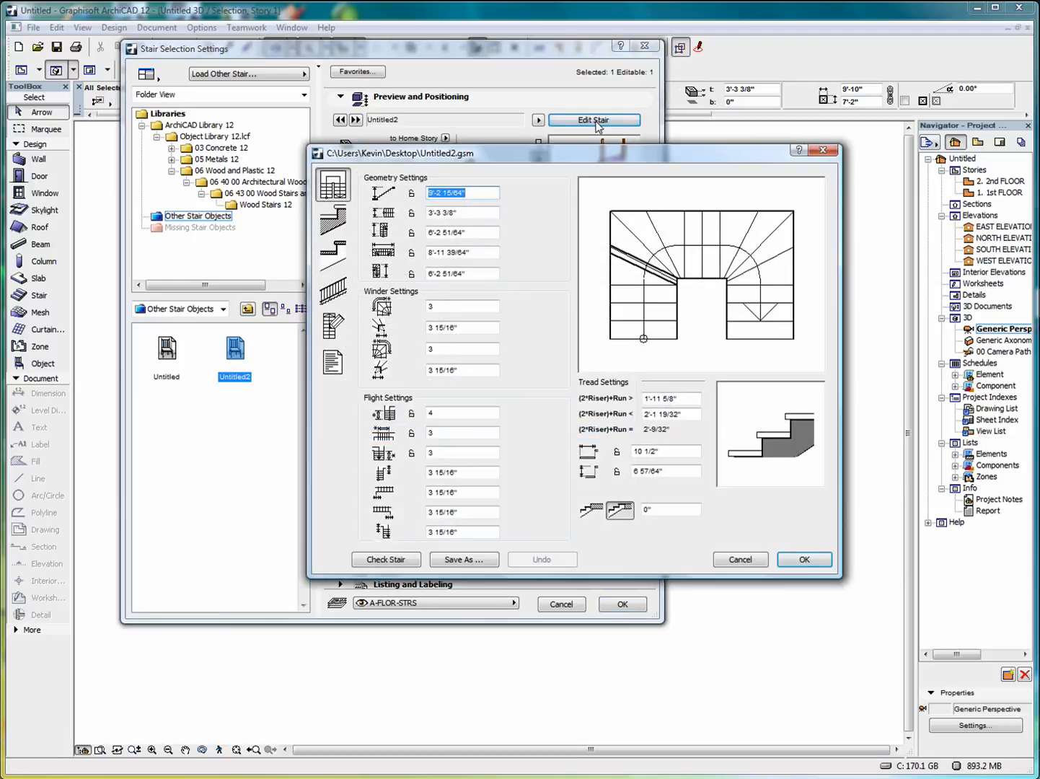
# Link the stair's four structure surfaces and finish them in 09 | W Walnut V.
pyautogui.moveTo(564, 162); pyautogui.dragTo(375, 163)
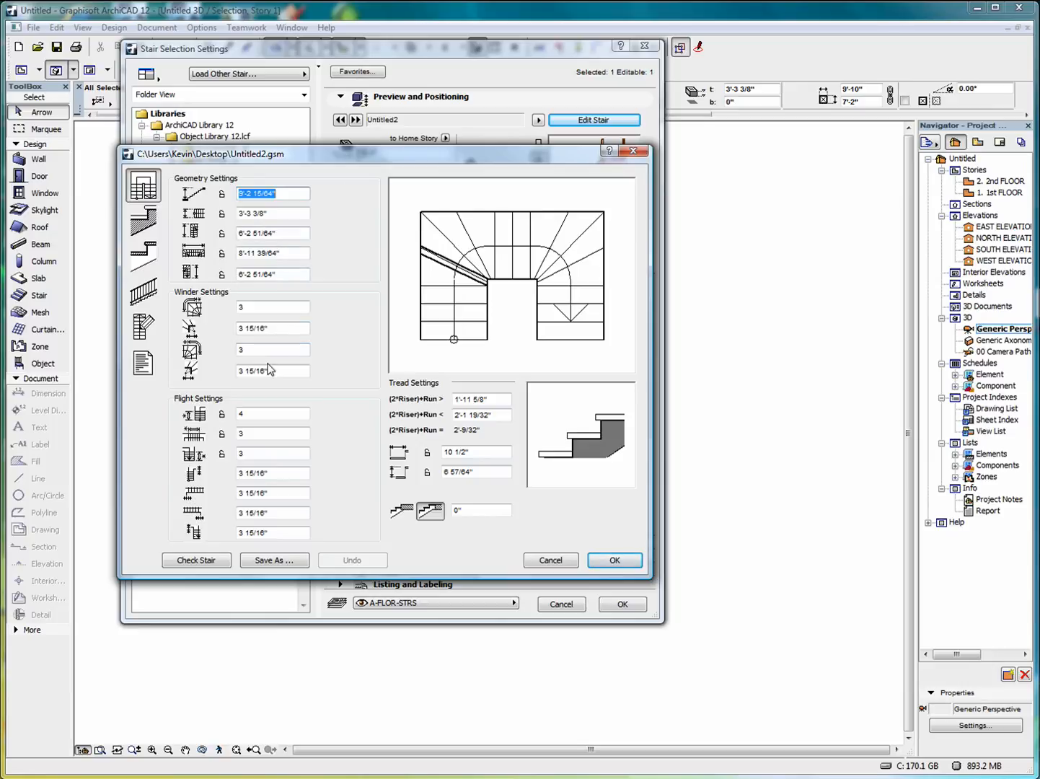
pyautogui.click(144, 220)
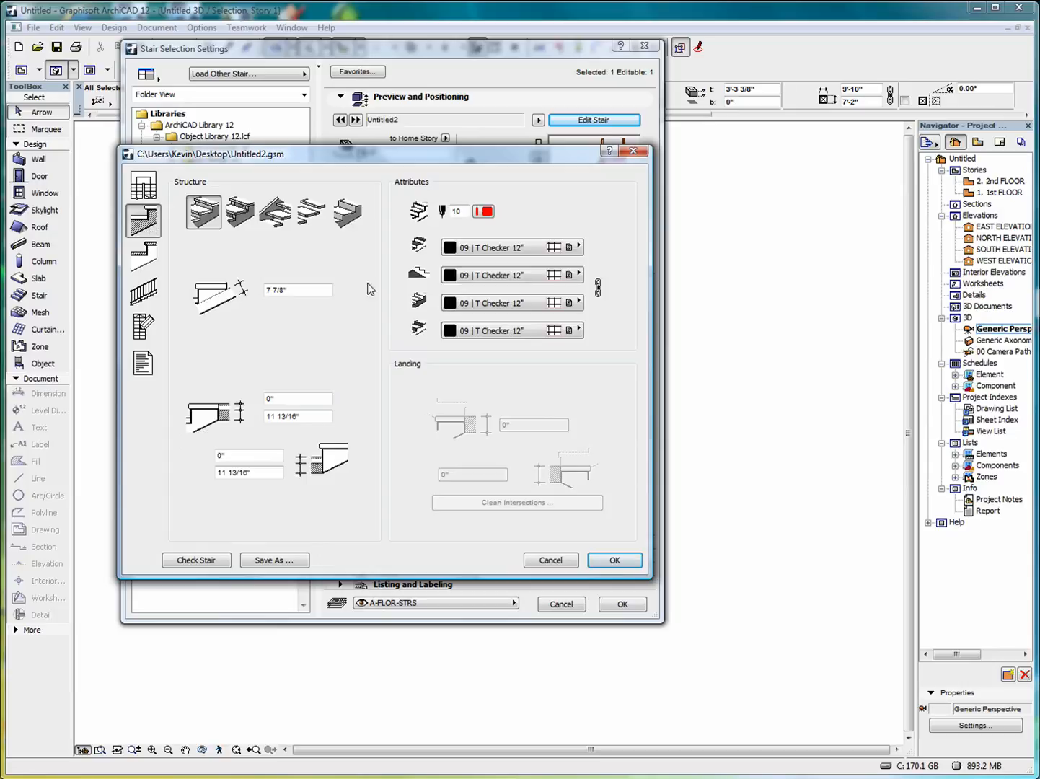
pyautogui.click(580, 248)
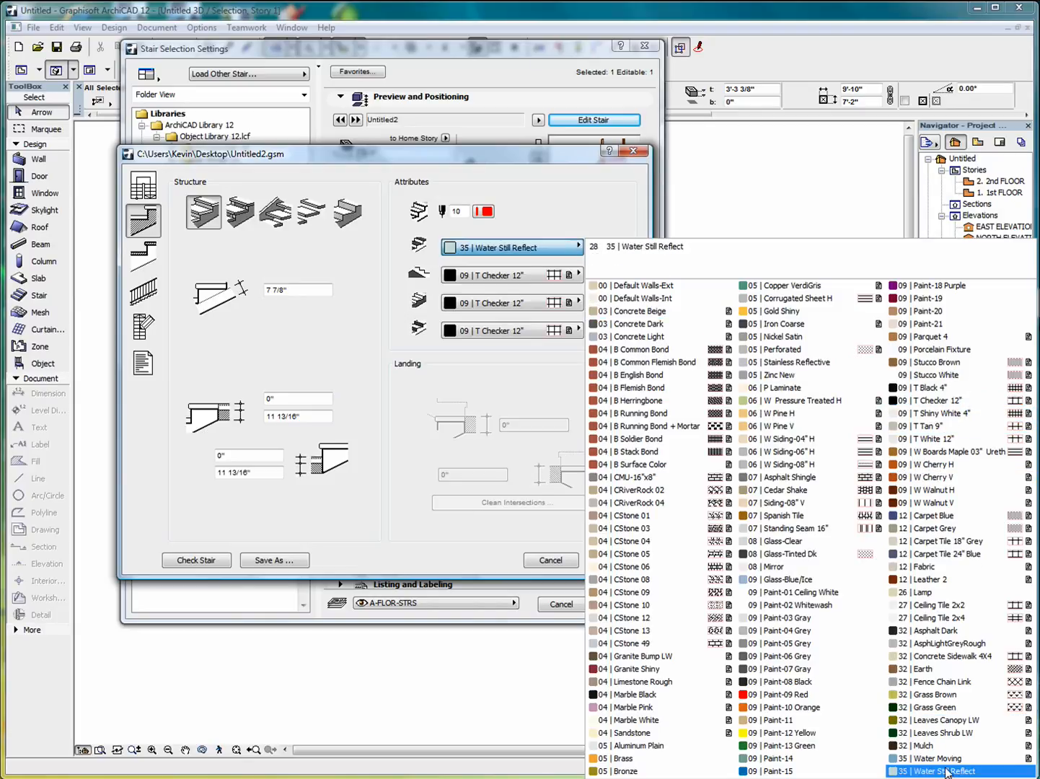
pyautogui.click(947, 503)
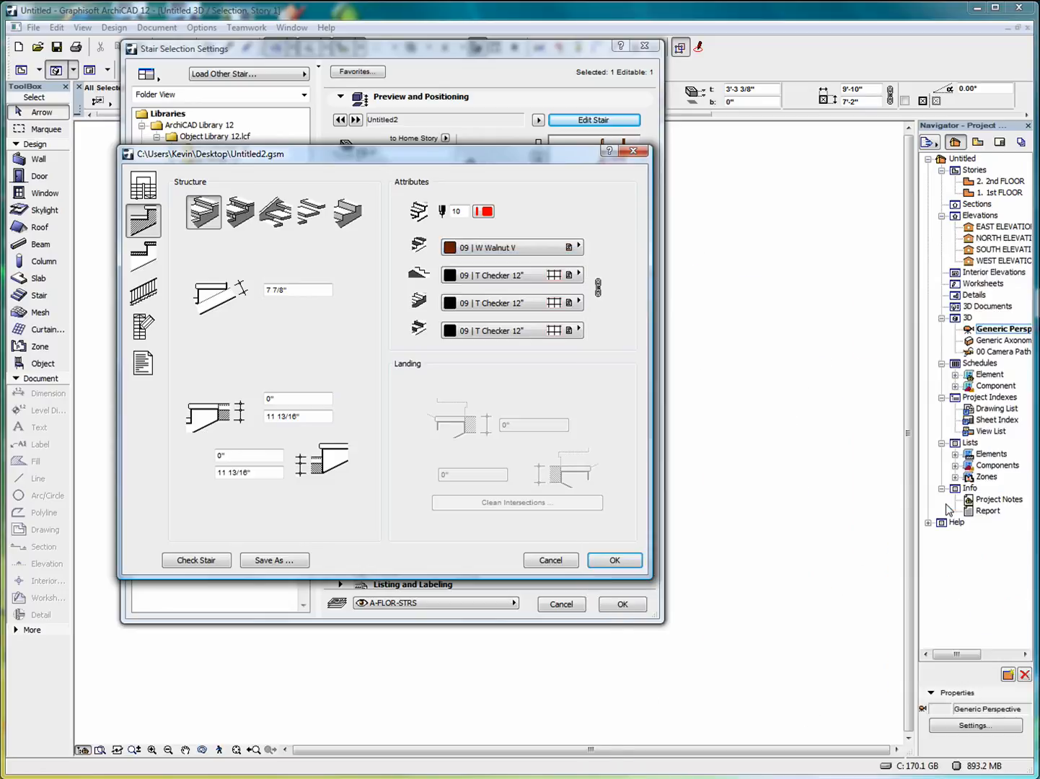
pyautogui.click(599, 292)
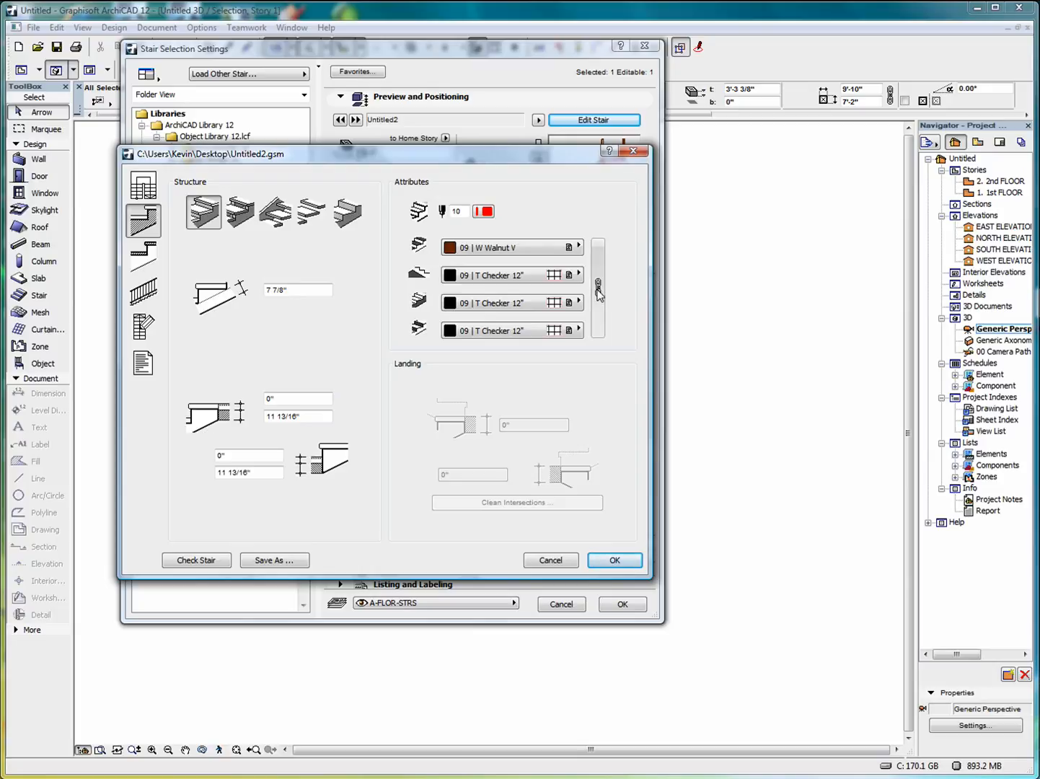
pyautogui.click(575, 272)
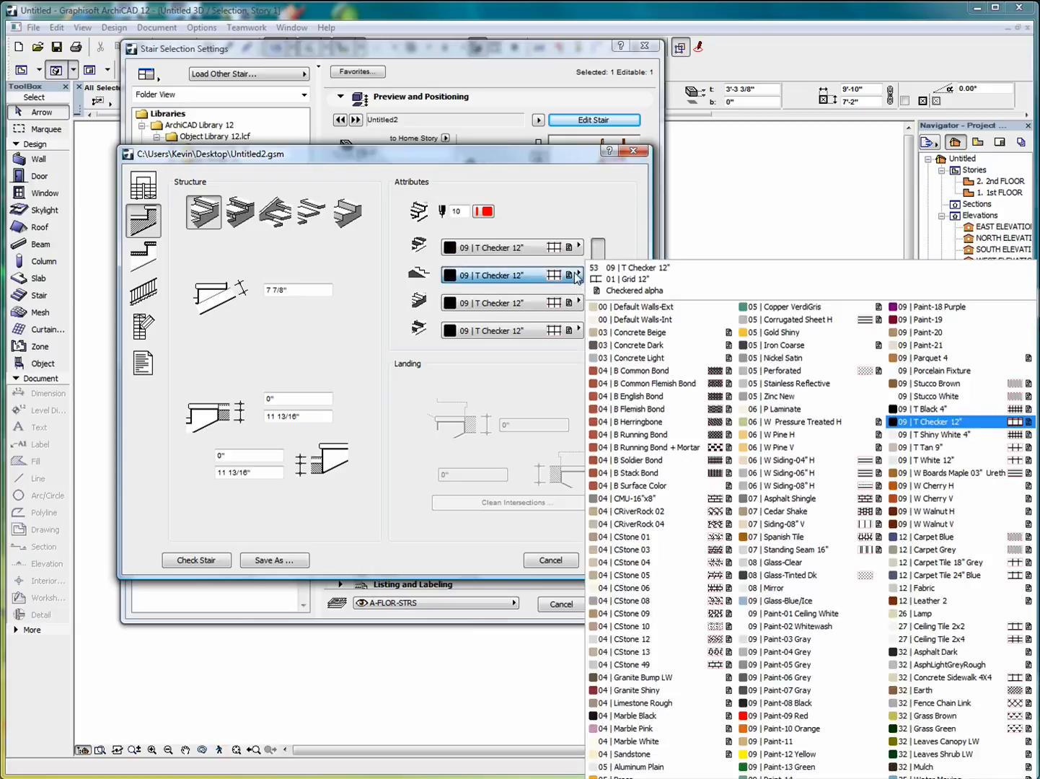
pyautogui.click(965, 527)
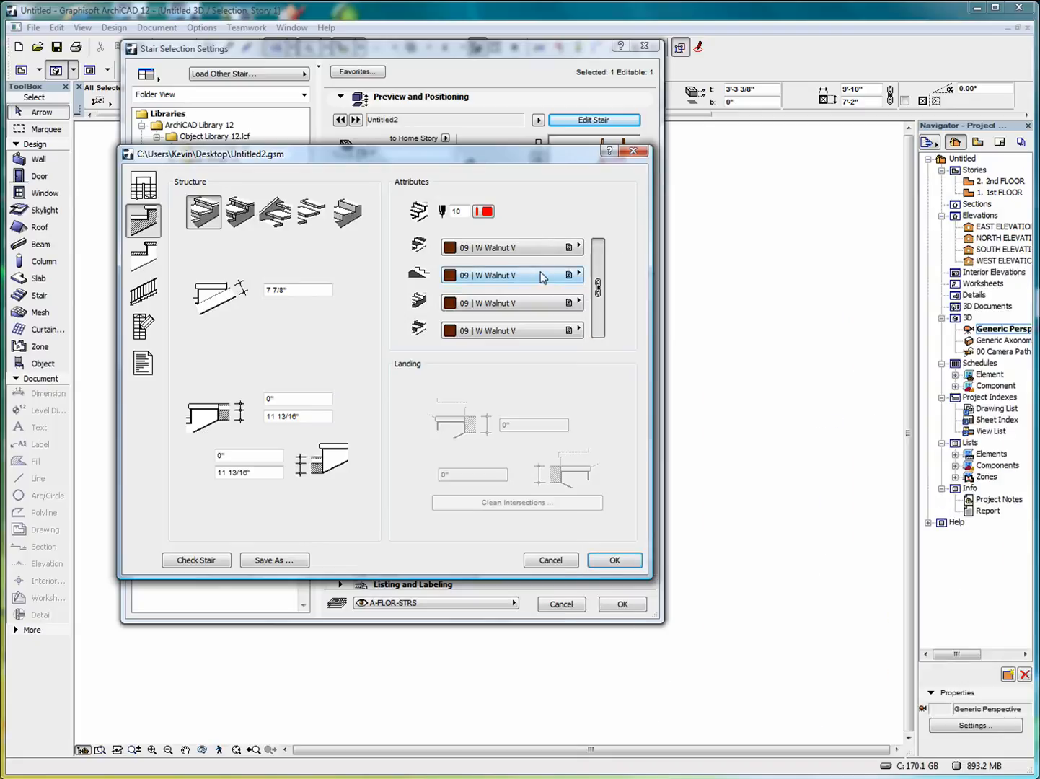
pyautogui.click(150, 254)
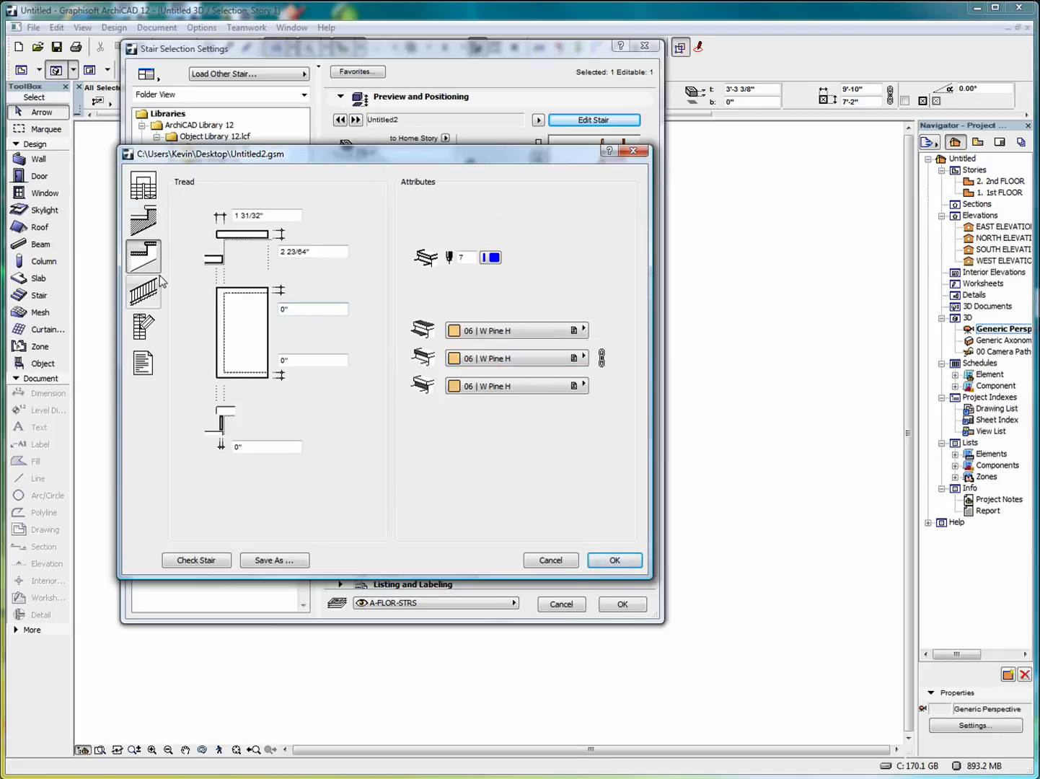
# Set the rail material to 09 | Paint-08 Black, keep the panel material, and apply the stair edits.
pyautogui.click(143, 292)
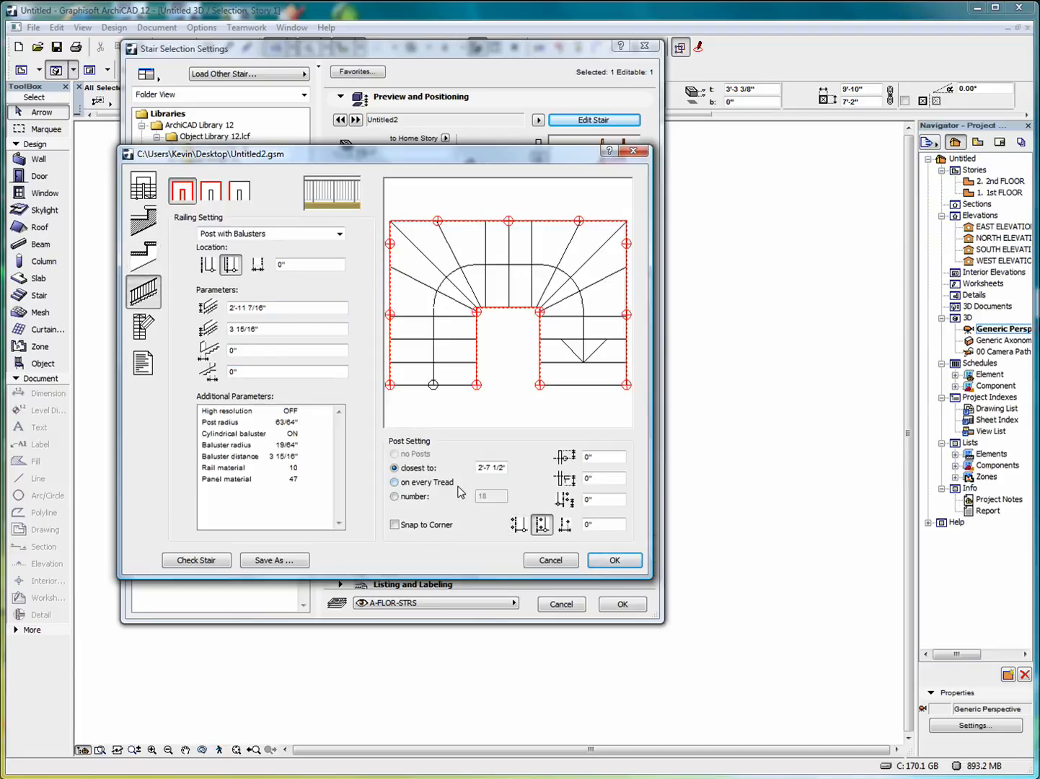
pyautogui.click(296, 468)
pyautogui.click(324, 469)
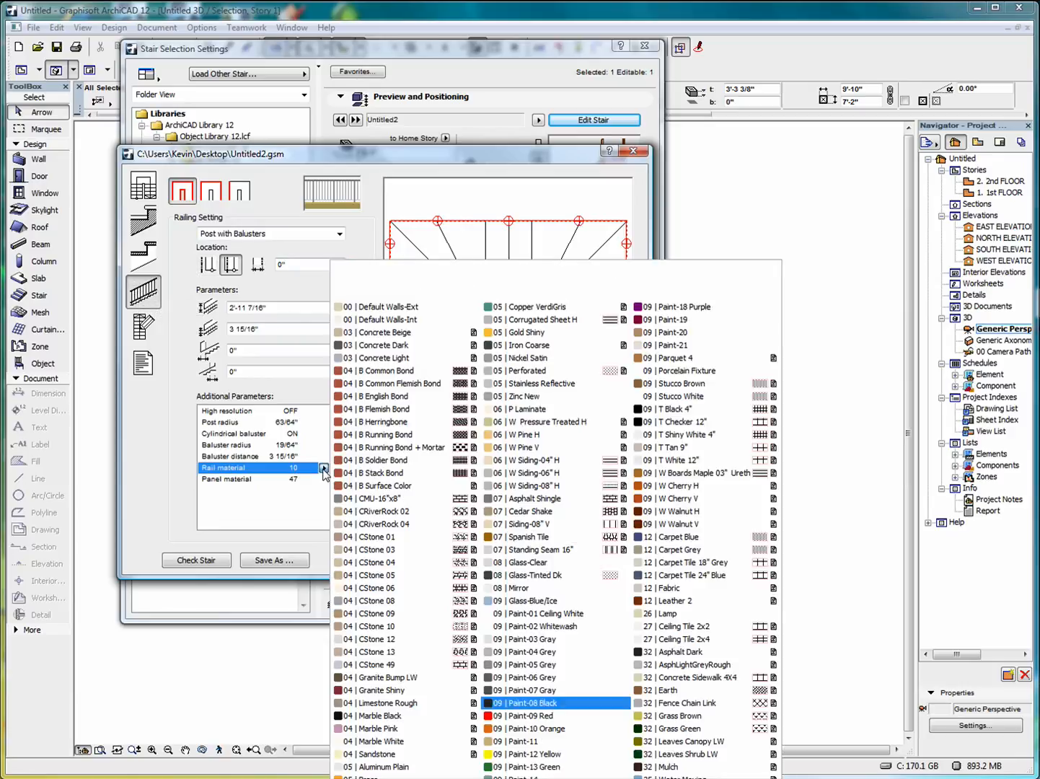
pyautogui.click(553, 705)
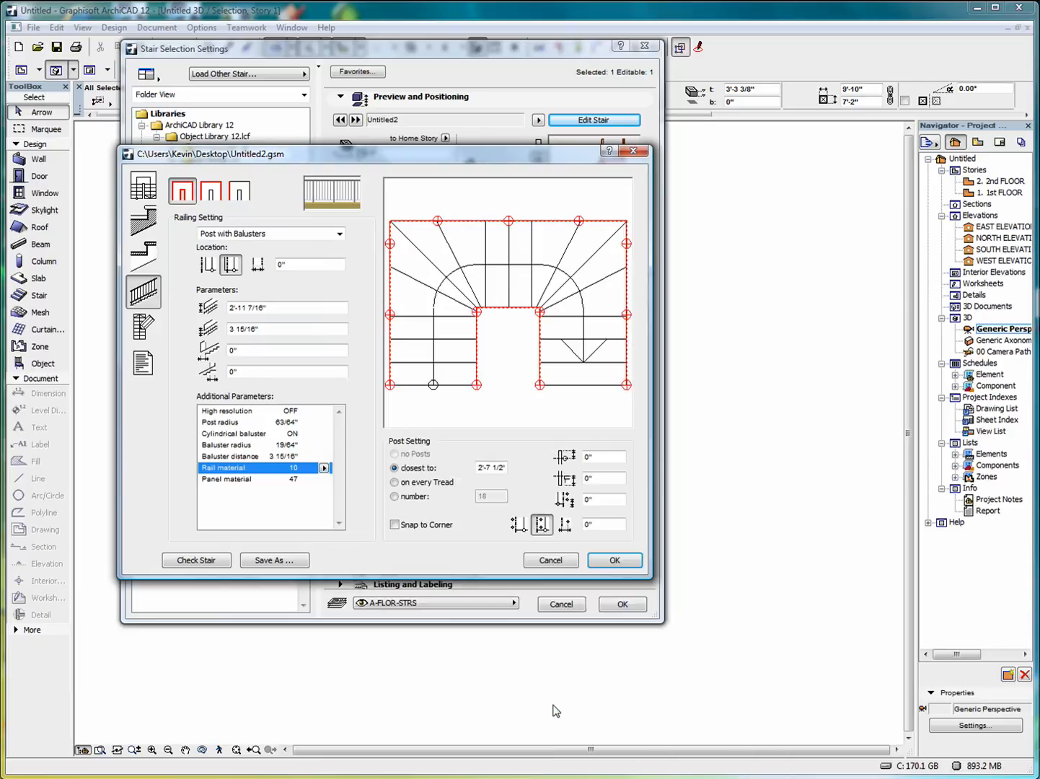
pyautogui.click(248, 479)
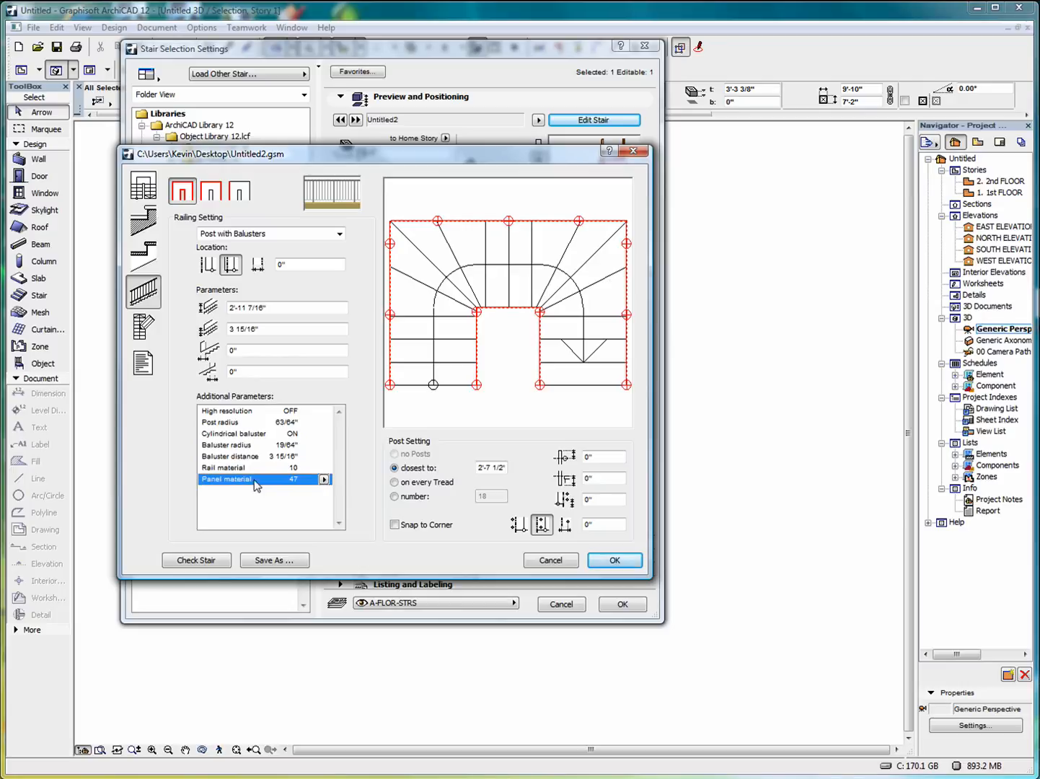
pyautogui.click(324, 480)
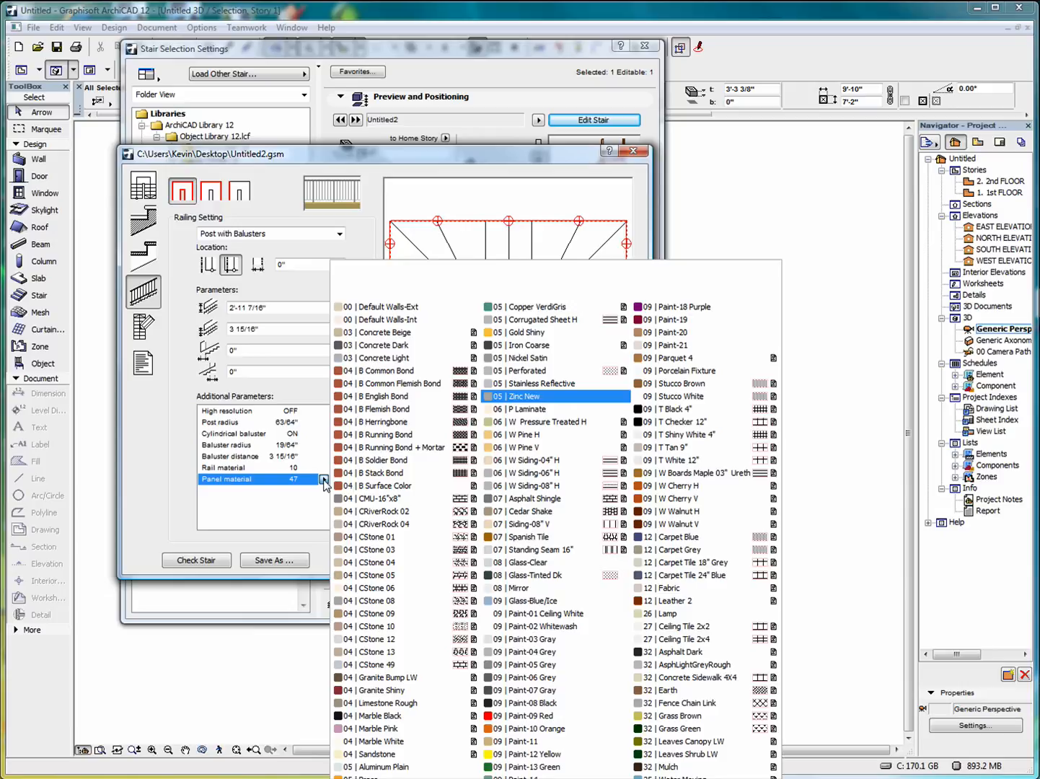
pyautogui.click(273, 505)
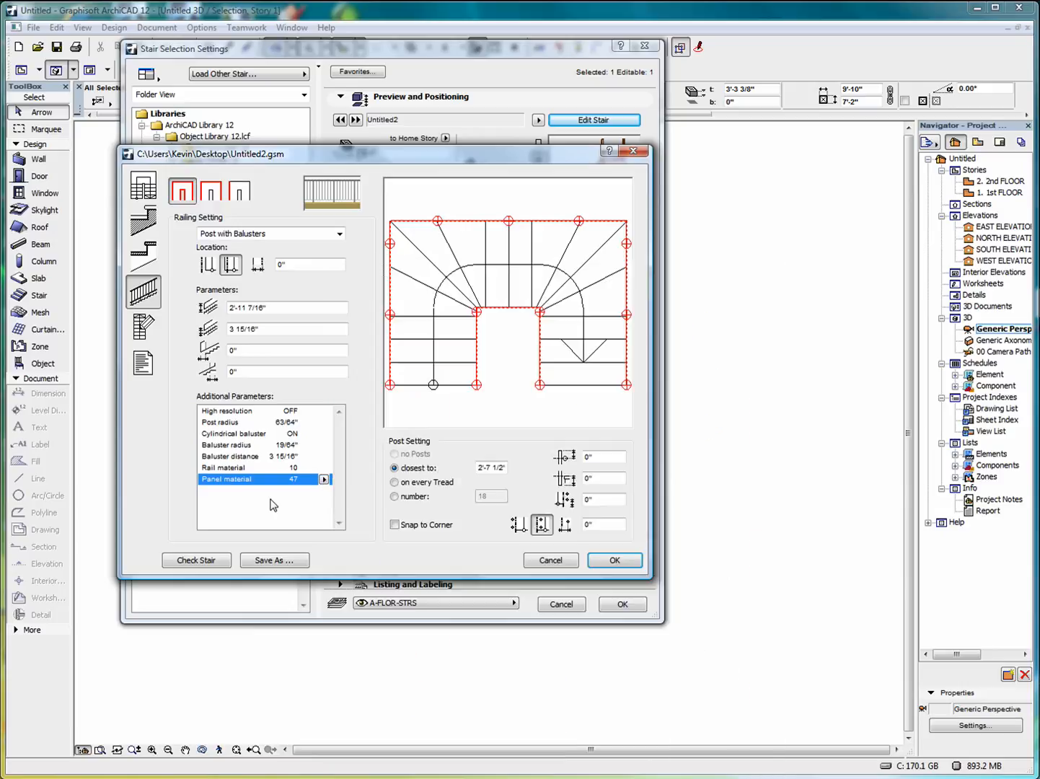
pyautogui.click(605, 562)
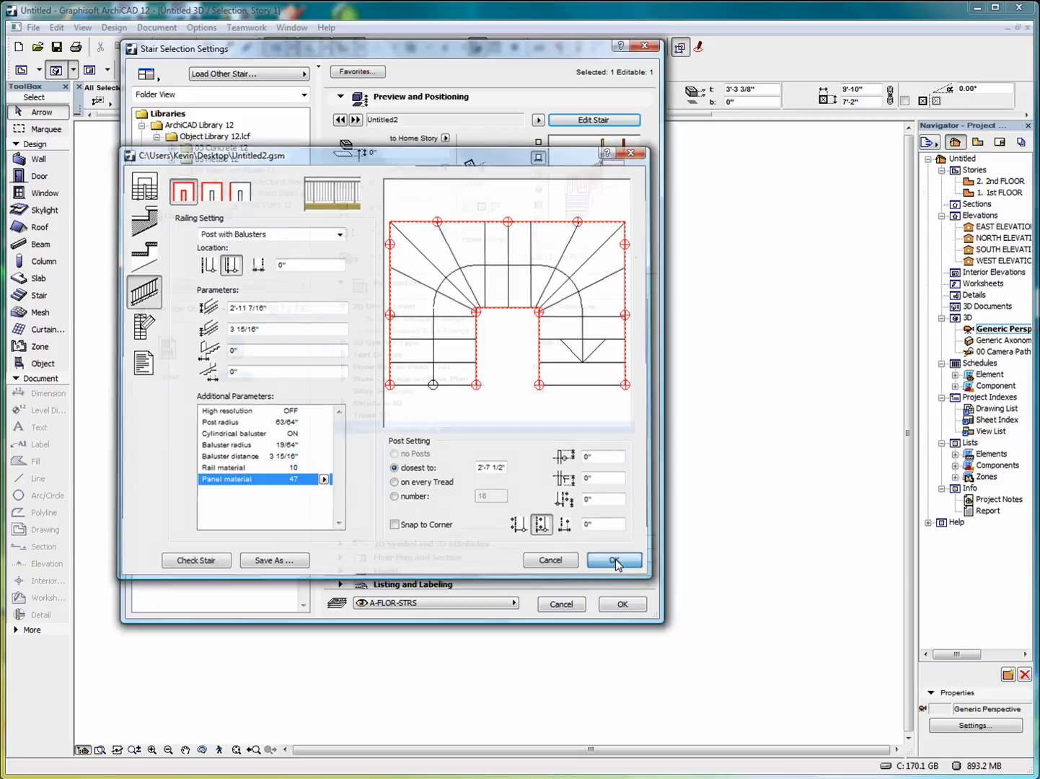
pyautogui.click(622, 713)
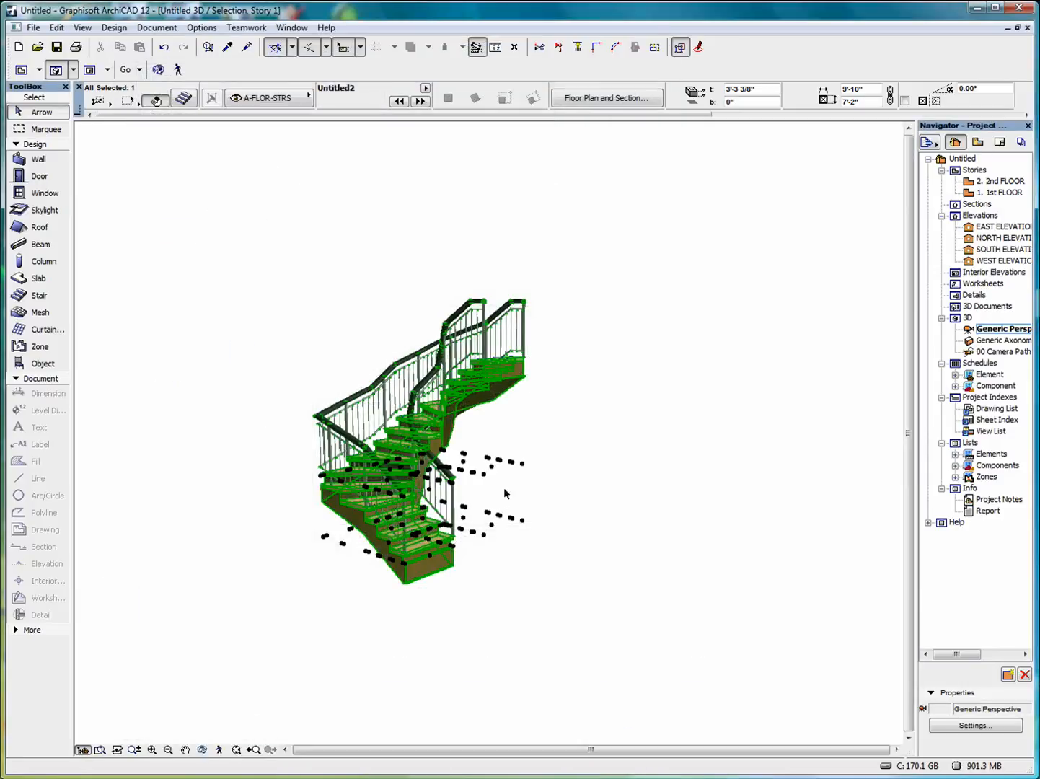
# Orbit the 3D view to see the walnut treads and black rails from another side.
pyautogui.click(202, 749)
pyautogui.moveTo(599, 522); pyautogui.dragTo(633, 496)
# On the 1st FLOOR plan, move the Untitled2 stair down to sit just above the U-shape stair.
pyautogui.doubleClick(980, 192)
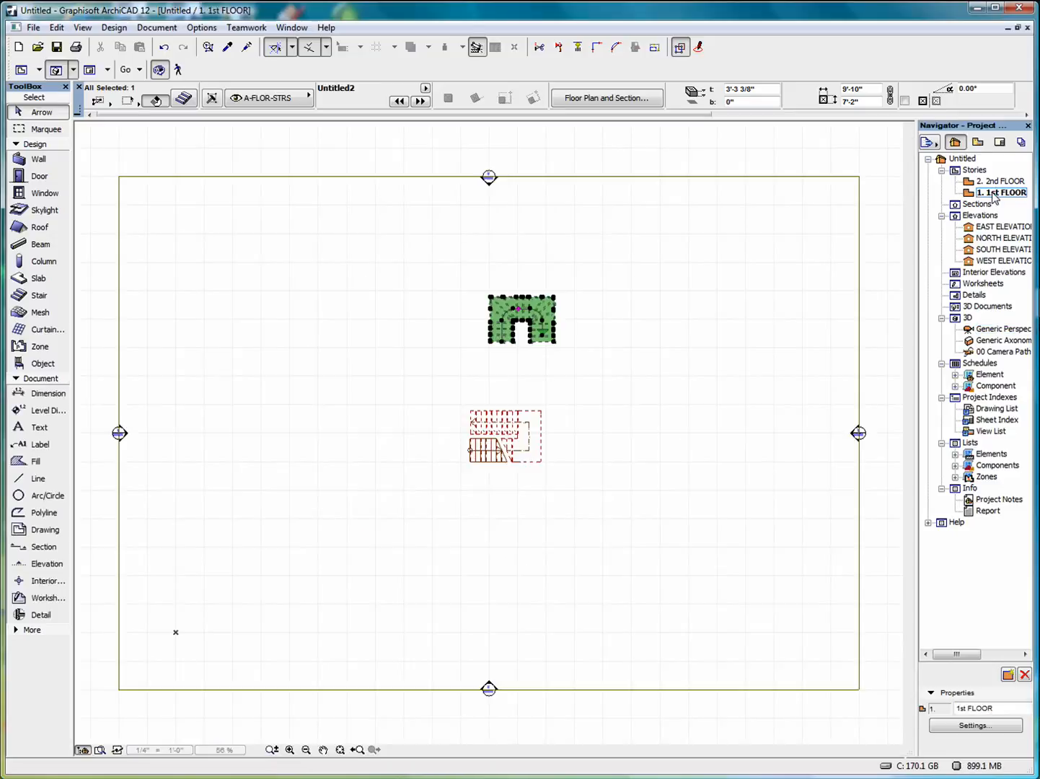
pyautogui.click(599, 301)
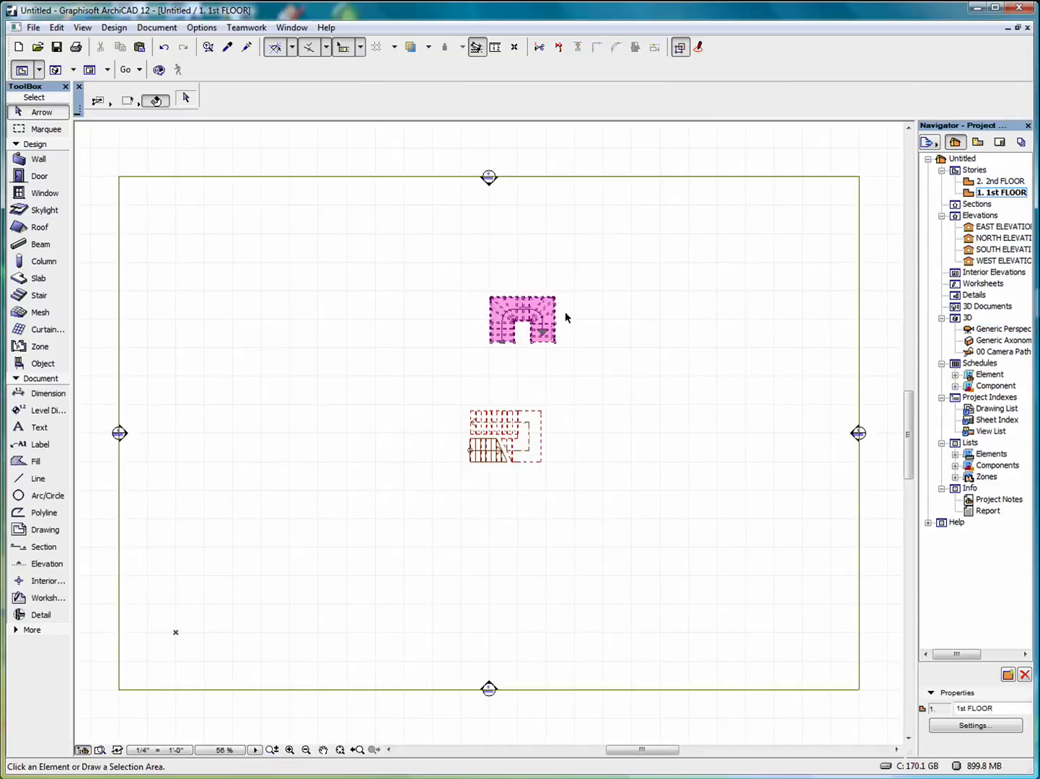
pyautogui.click(495, 344)
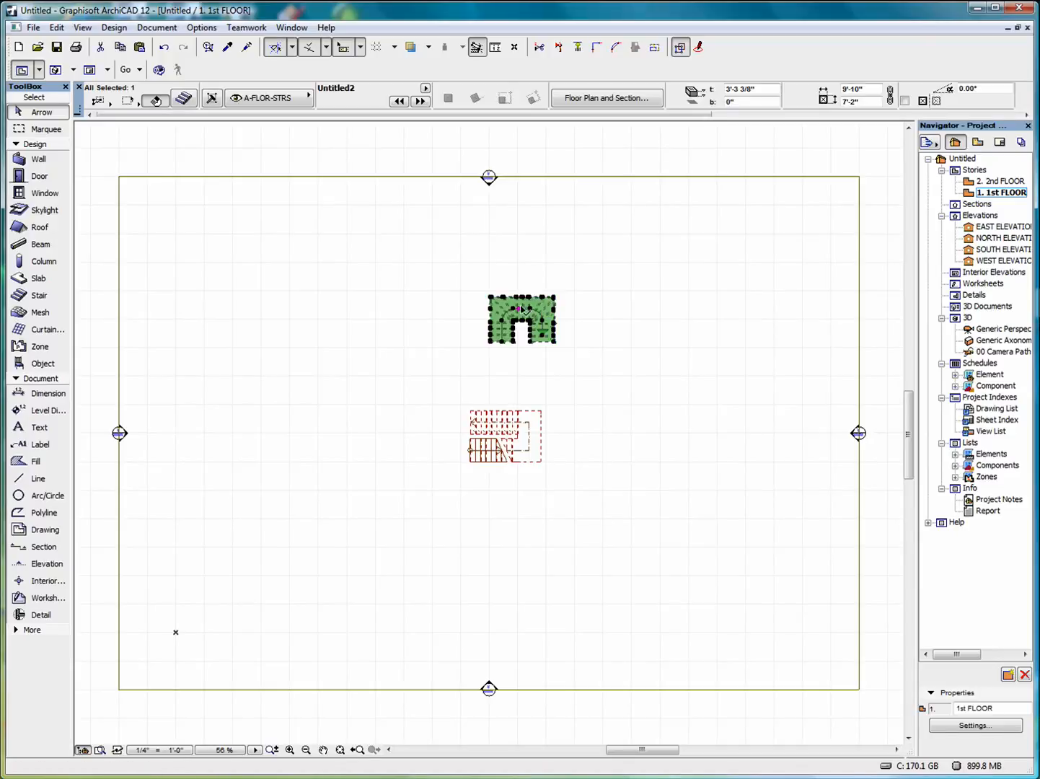
pyautogui.click(520, 312)
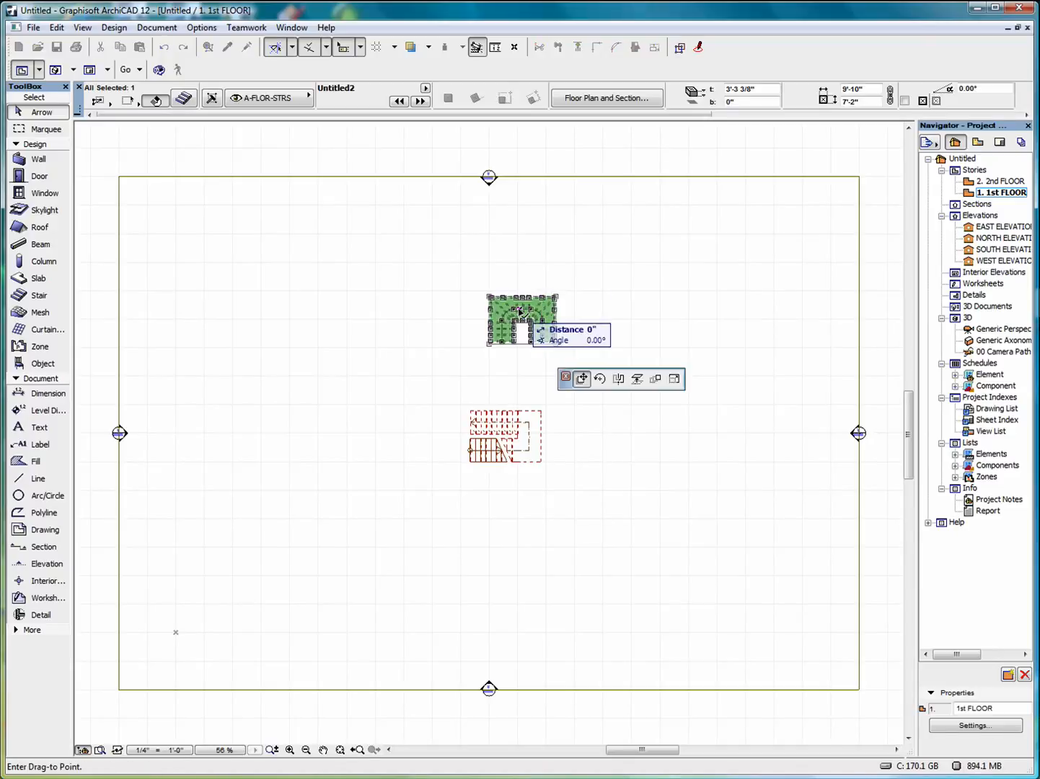
pyautogui.click(508, 369)
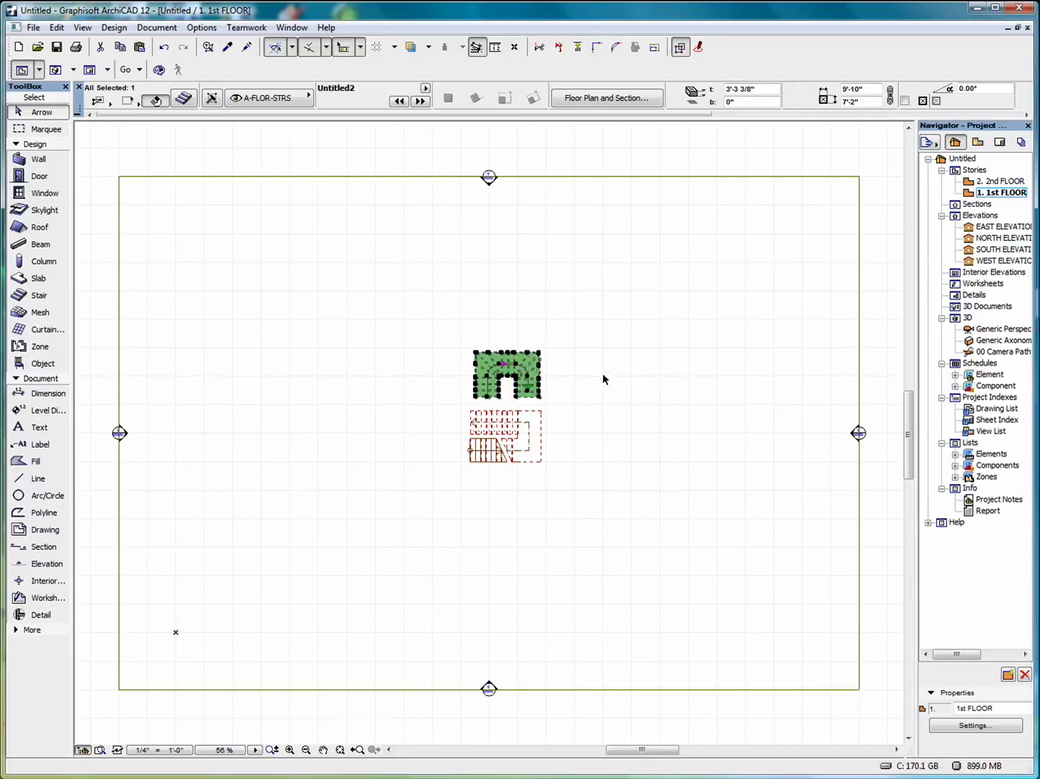
pyautogui.press('Escape')
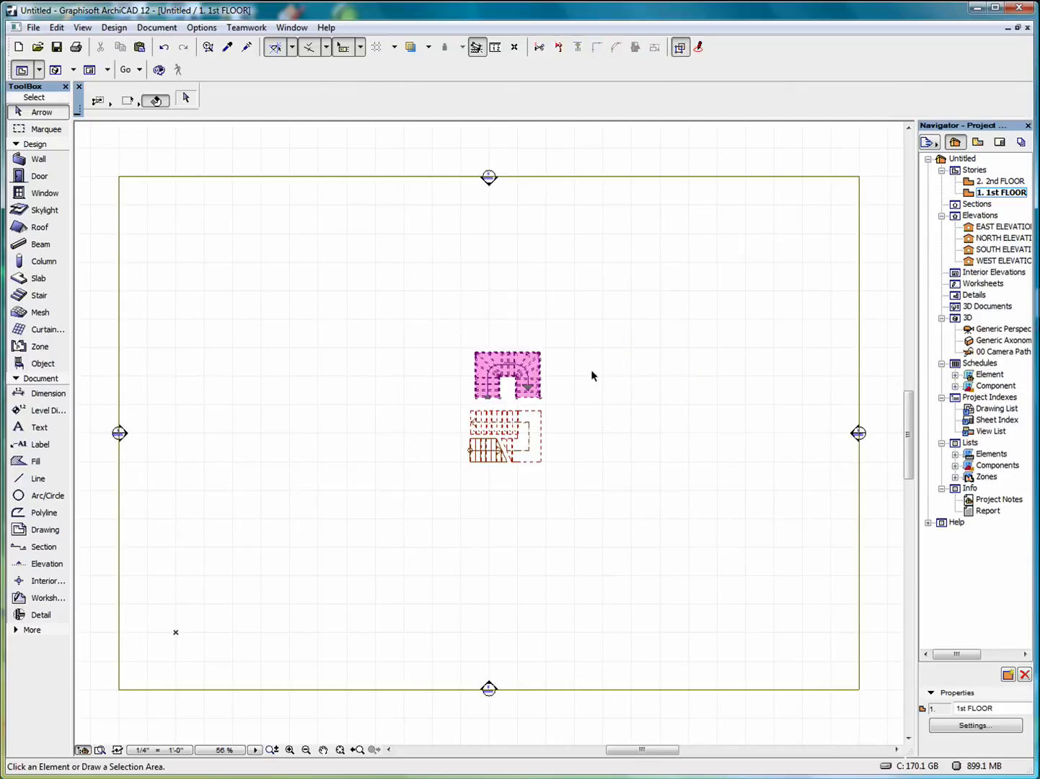
pyautogui.scroll(6, 519, 443)
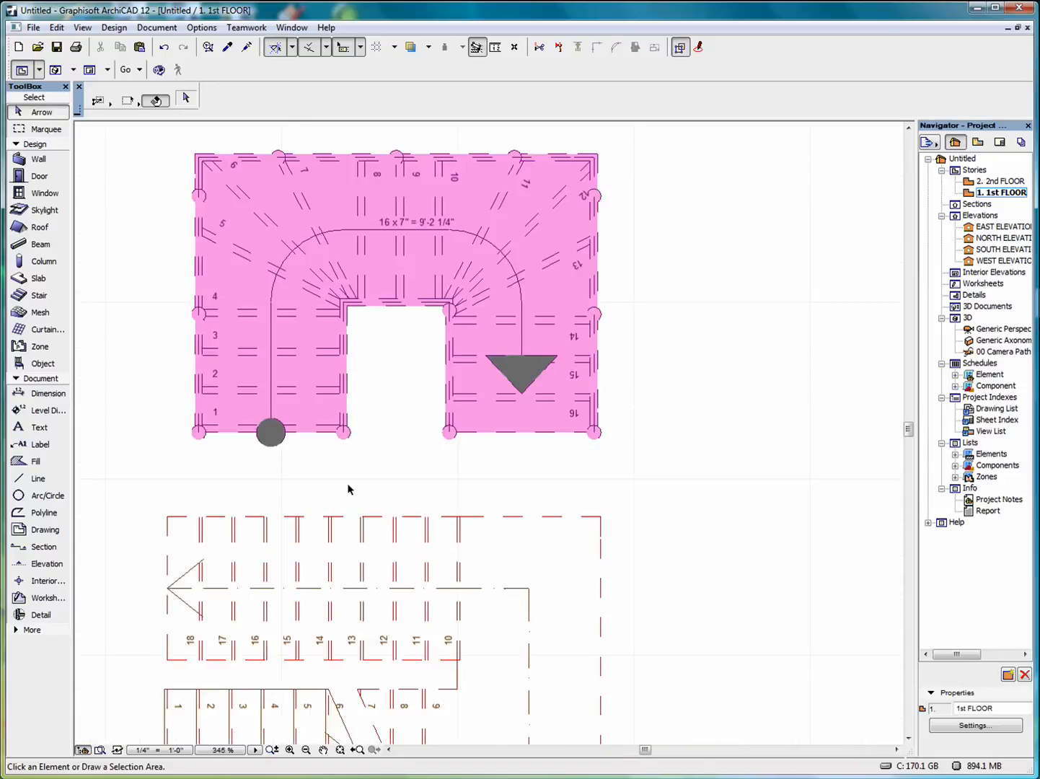
pyautogui.scroll(-1, 680, 455)
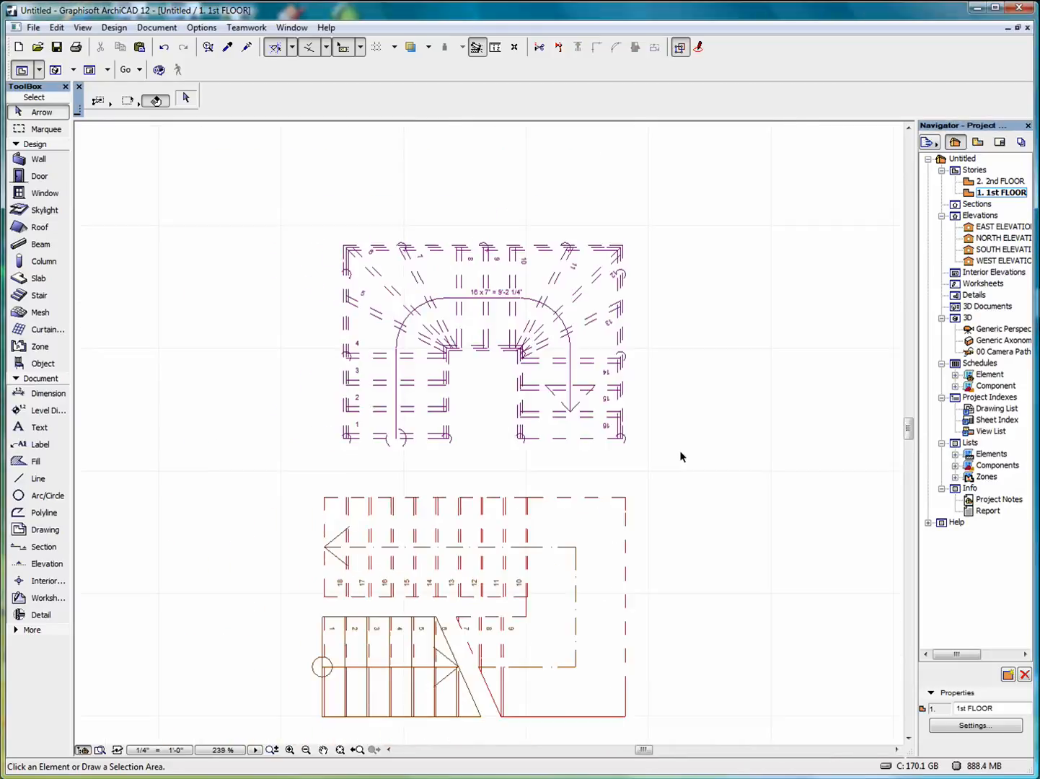
pyautogui.scroll(-2, 680, 450)
pyautogui.moveTo(555, 354); pyautogui.dragTo(727, 430, button='middle')
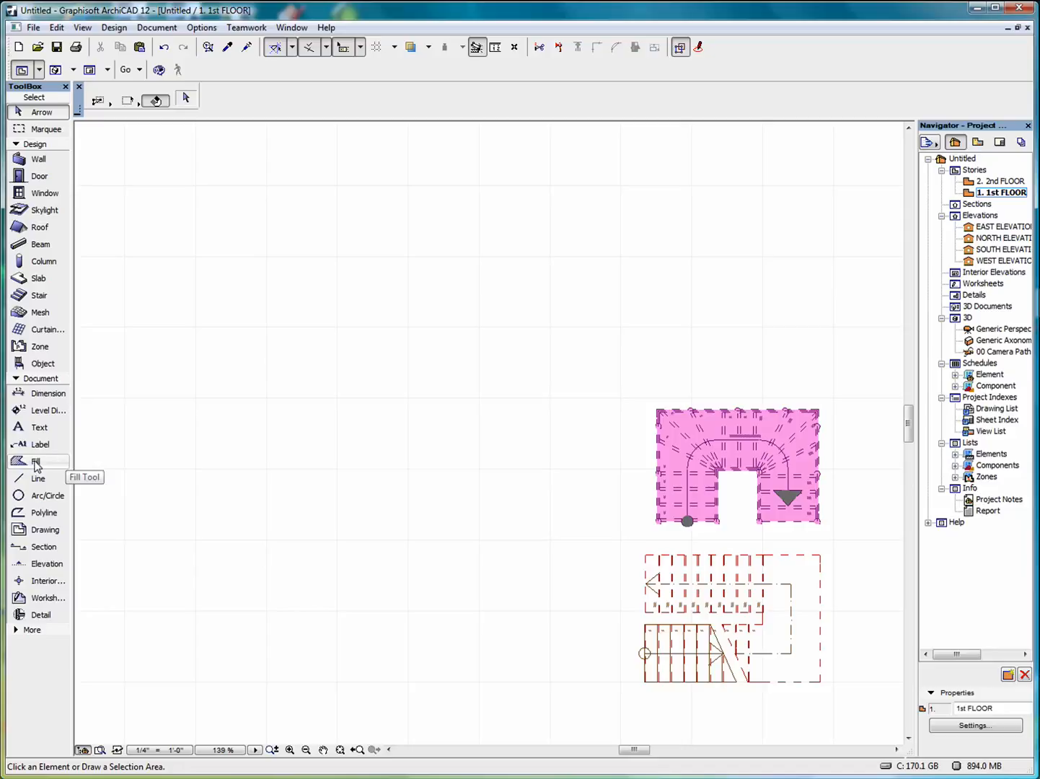
# Draw the first S-shaped spline to the left of the stairs.
pyautogui.click(37, 463)
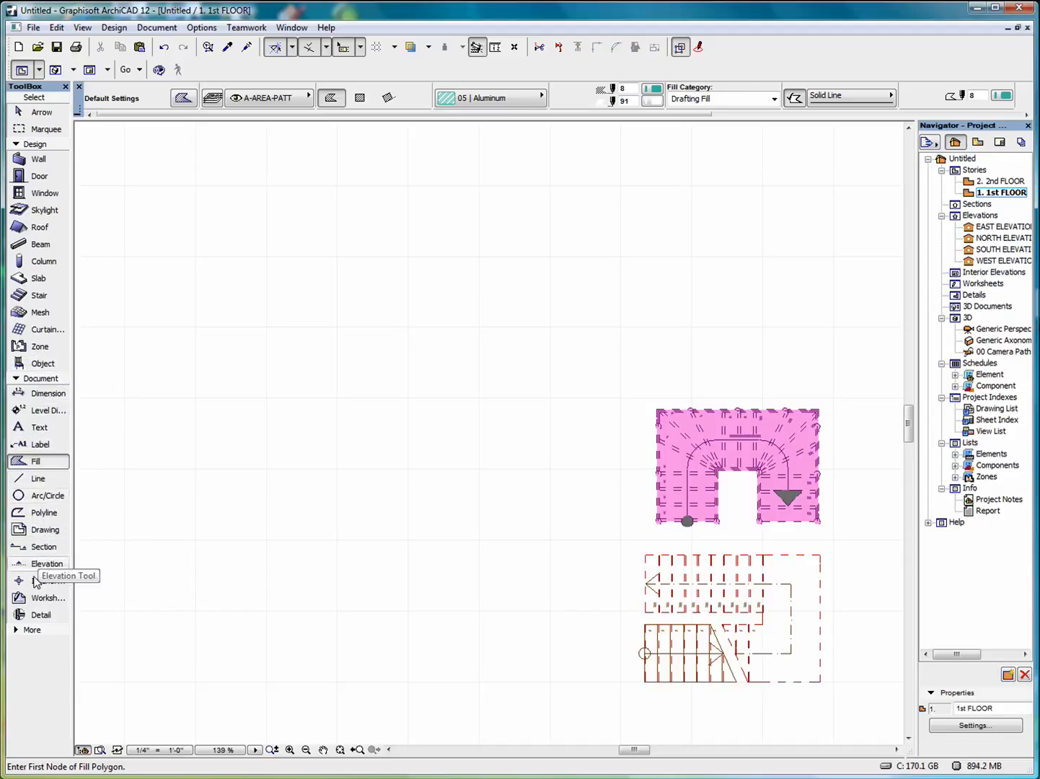
pyautogui.click(31, 630)
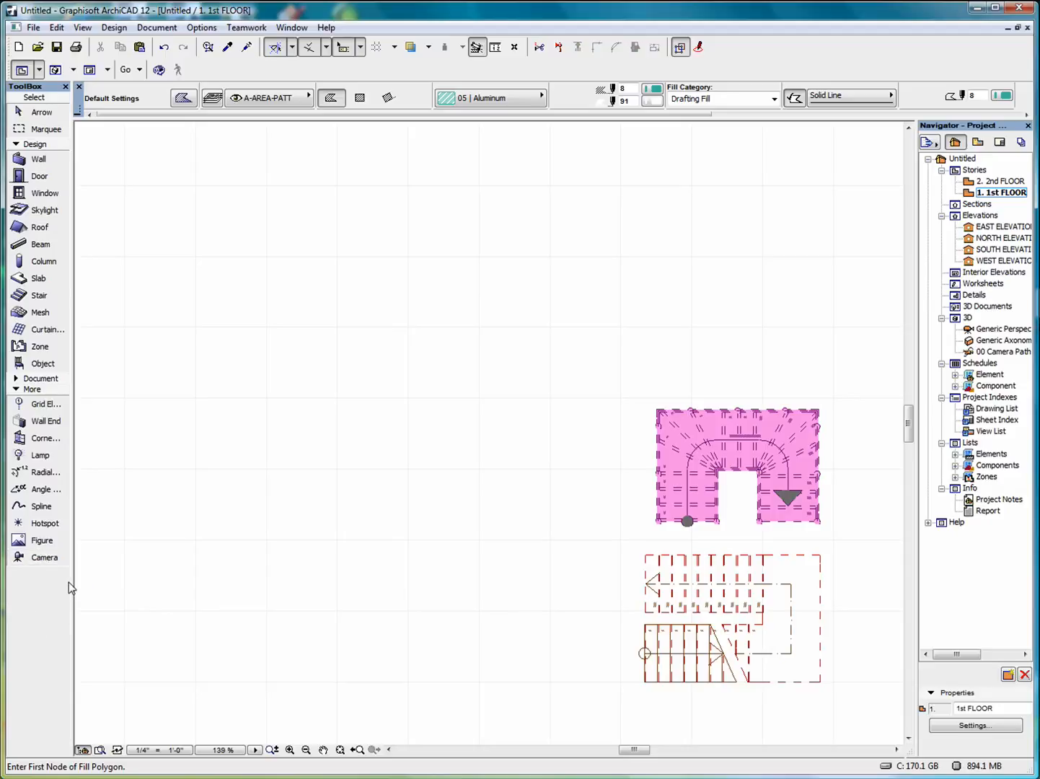
pyautogui.click(36, 508)
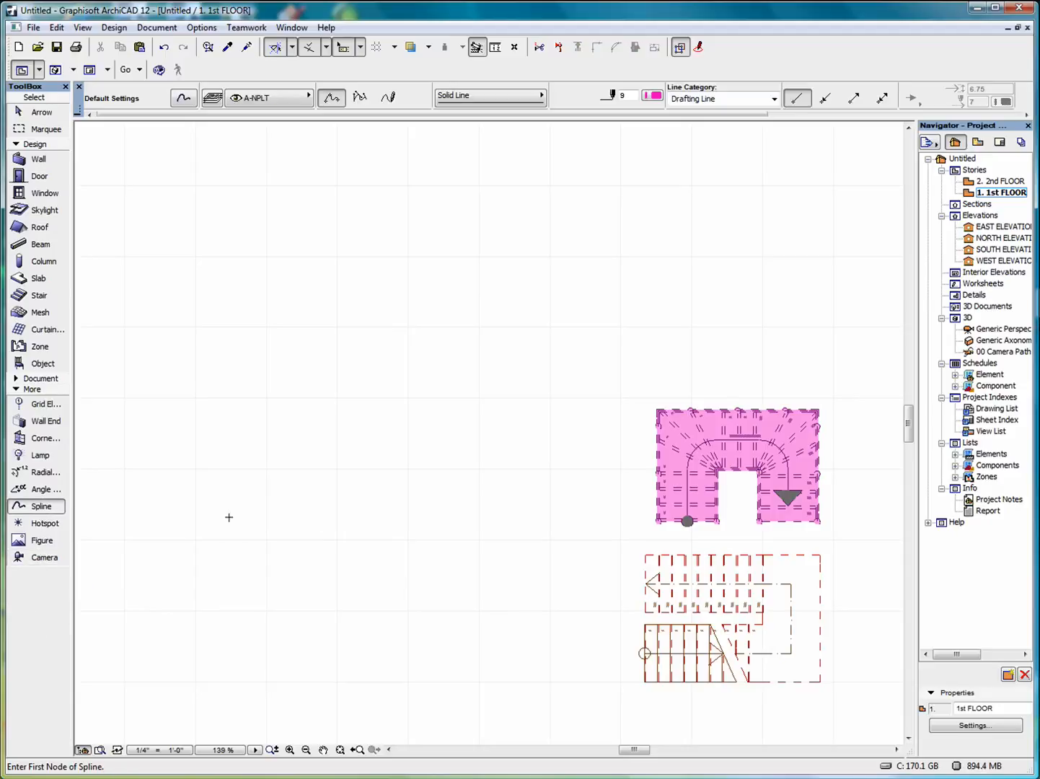
pyautogui.click(315, 637)
pyautogui.click(268, 547)
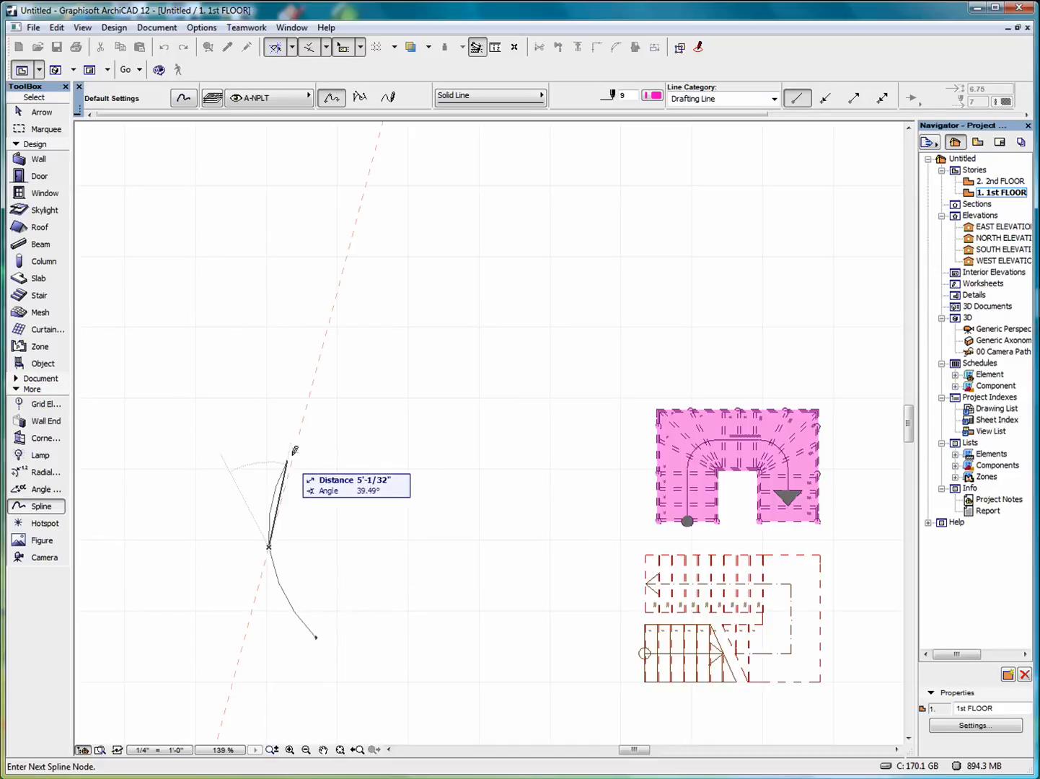
pyautogui.click(368, 362)
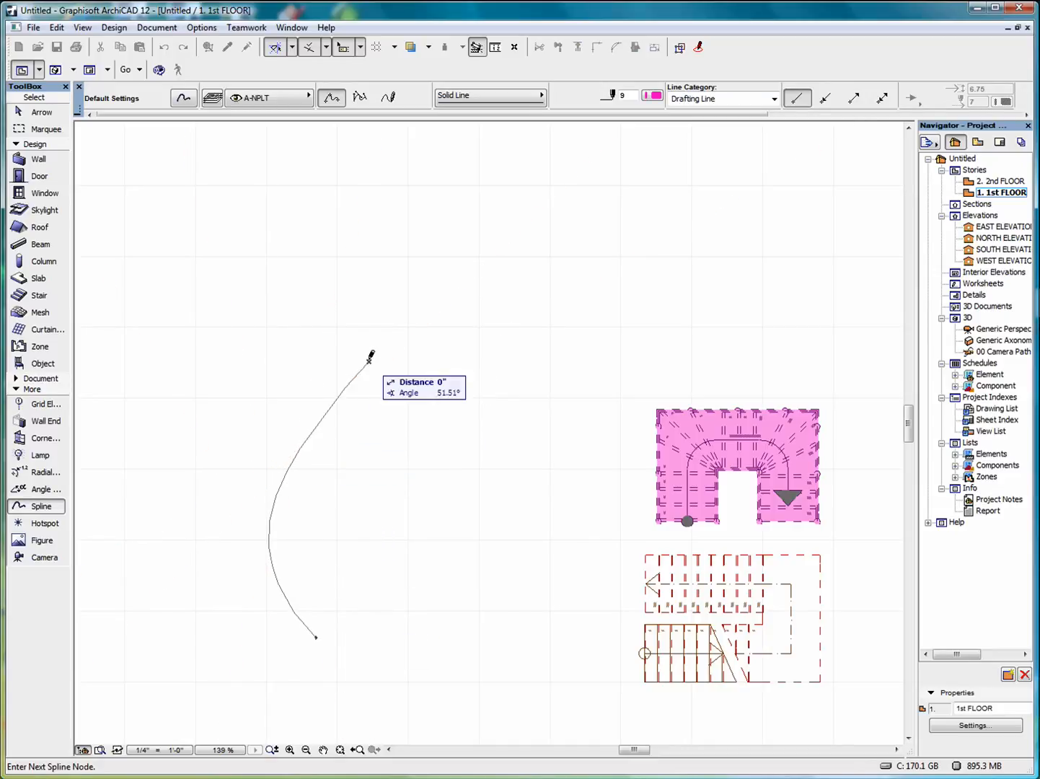
pyautogui.click(350, 305)
pyautogui.click(350, 305)
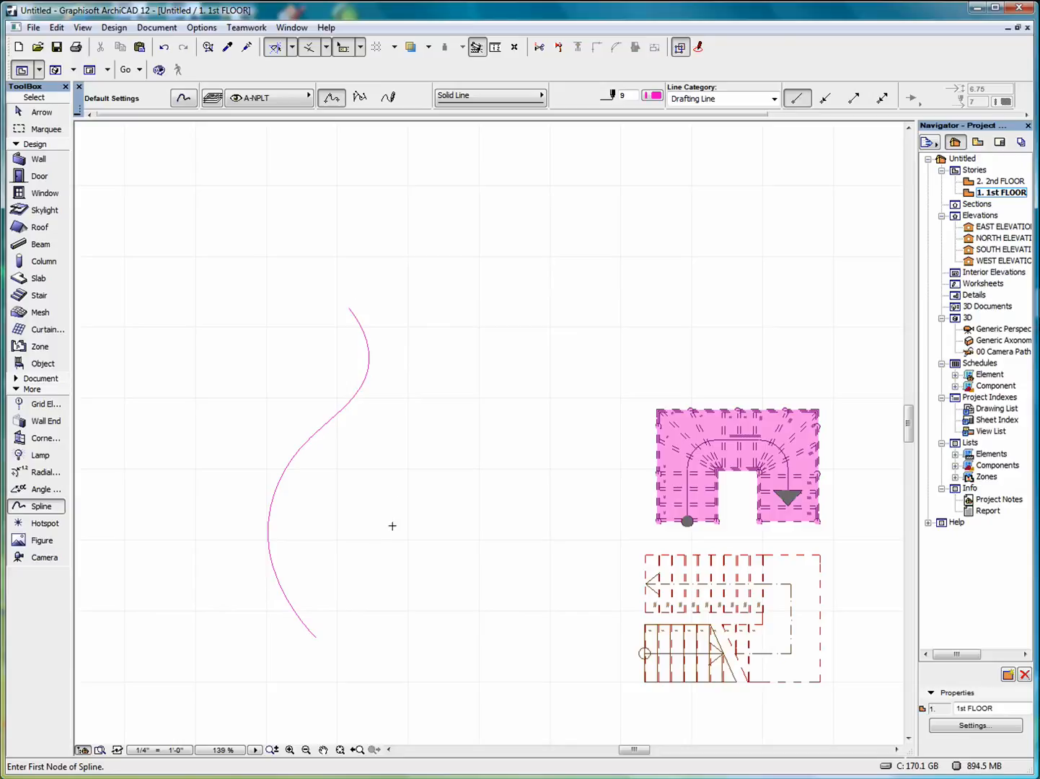
# Draw a second S-shaped spline parallel to the first, on its right.
pyautogui.click(390, 628)
pyautogui.click(343, 545)
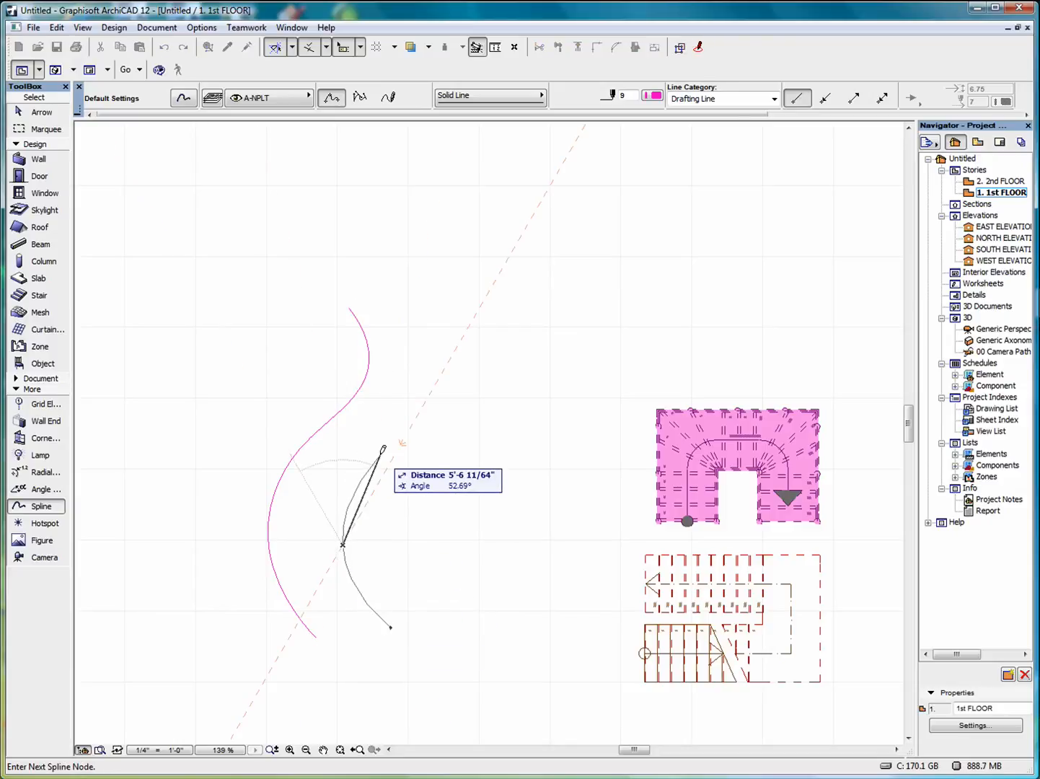
pyautogui.click(391, 451)
pyautogui.click(434, 376)
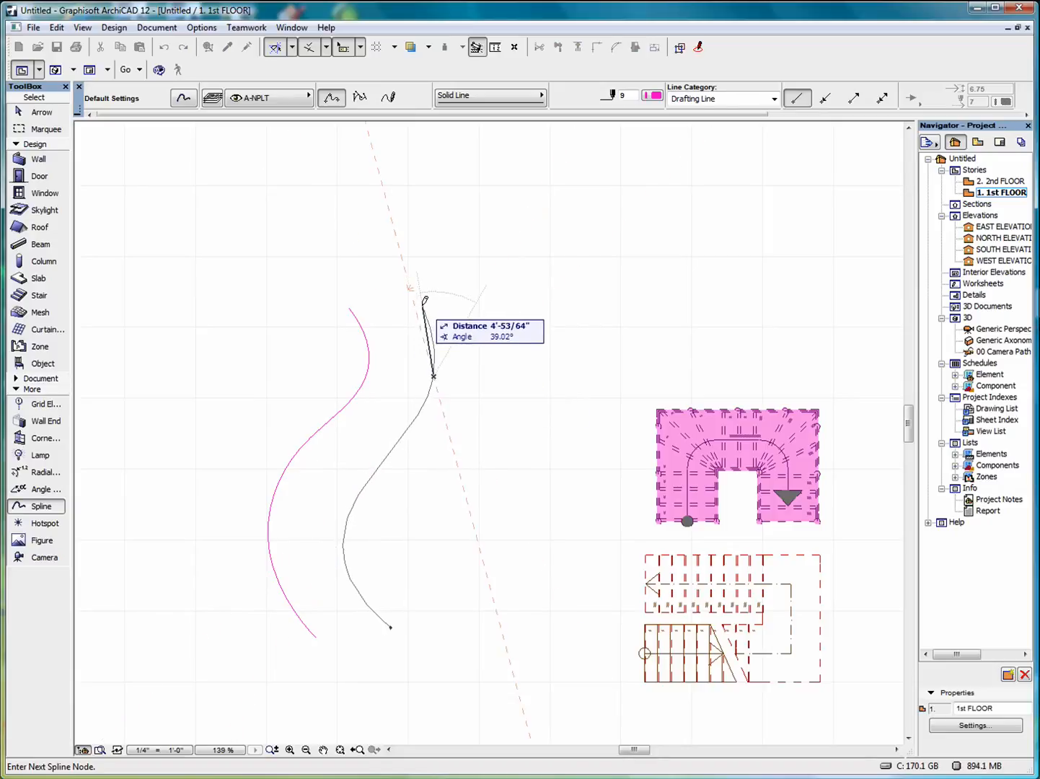
pyautogui.doubleClick(423, 301)
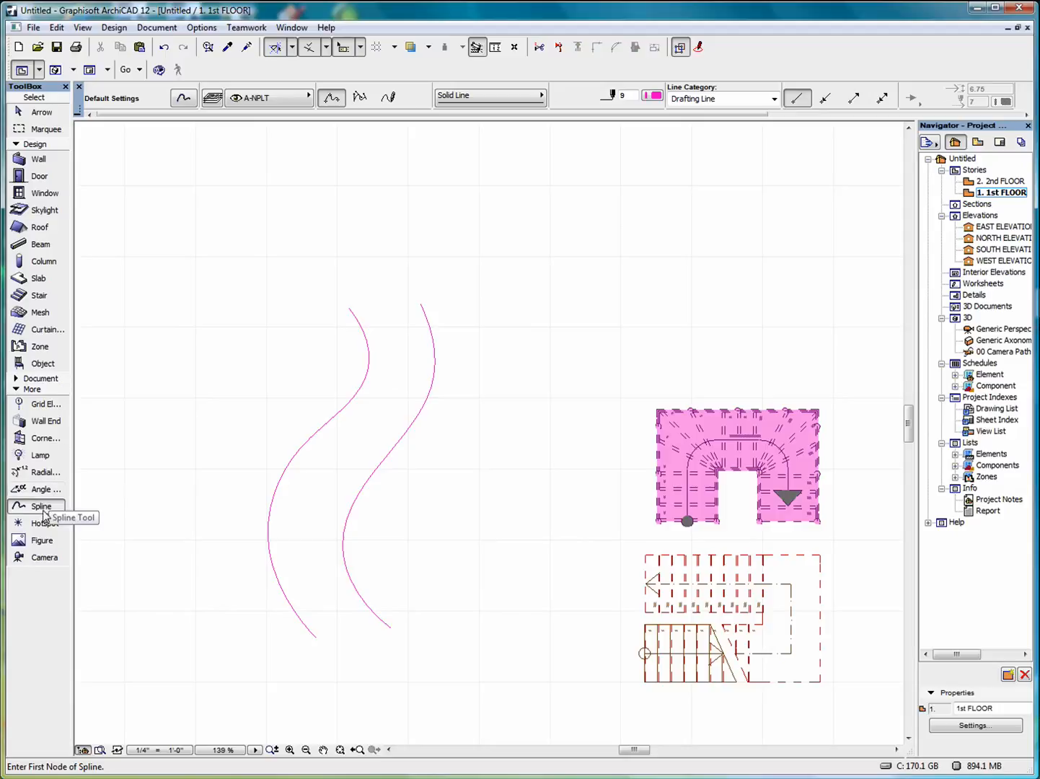
# Draw a line joining the lower ends of the two curves.
pyautogui.click(33, 378)
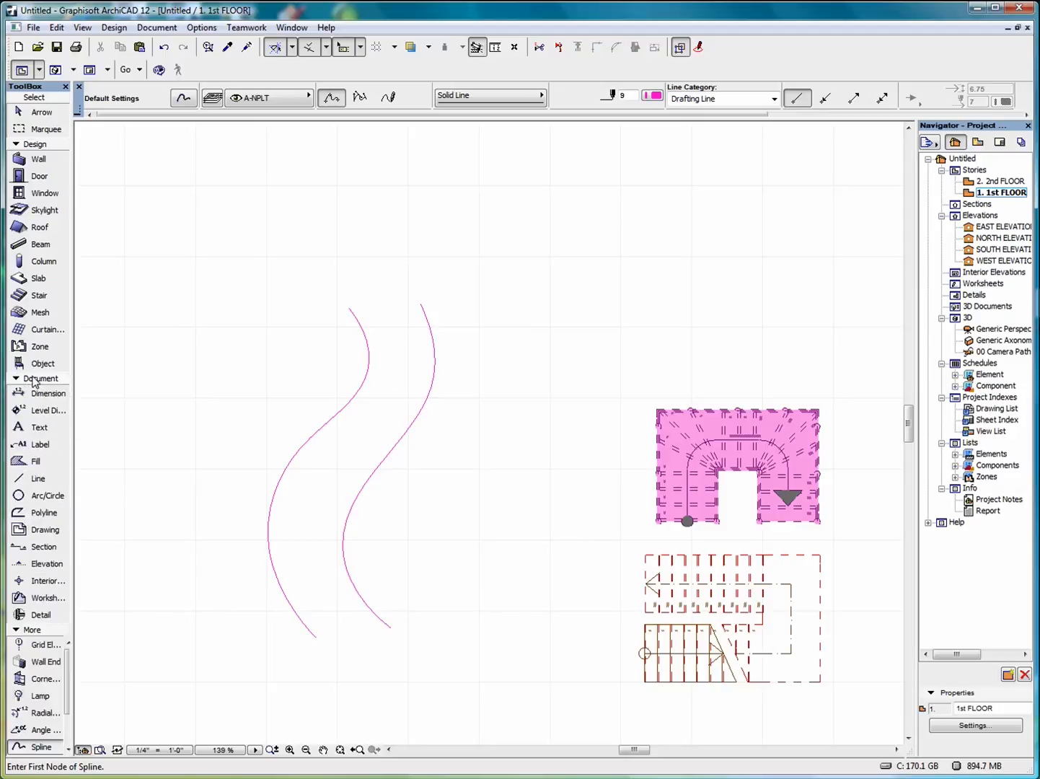
pyautogui.click(36, 479)
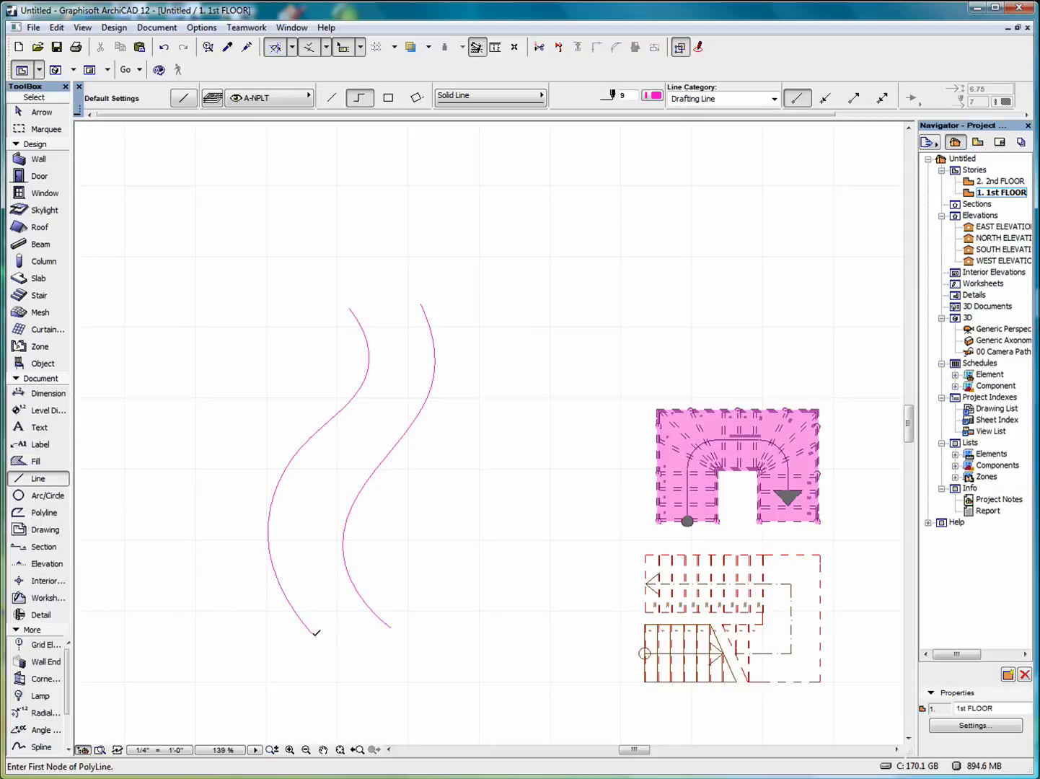
pyautogui.click(316, 635)
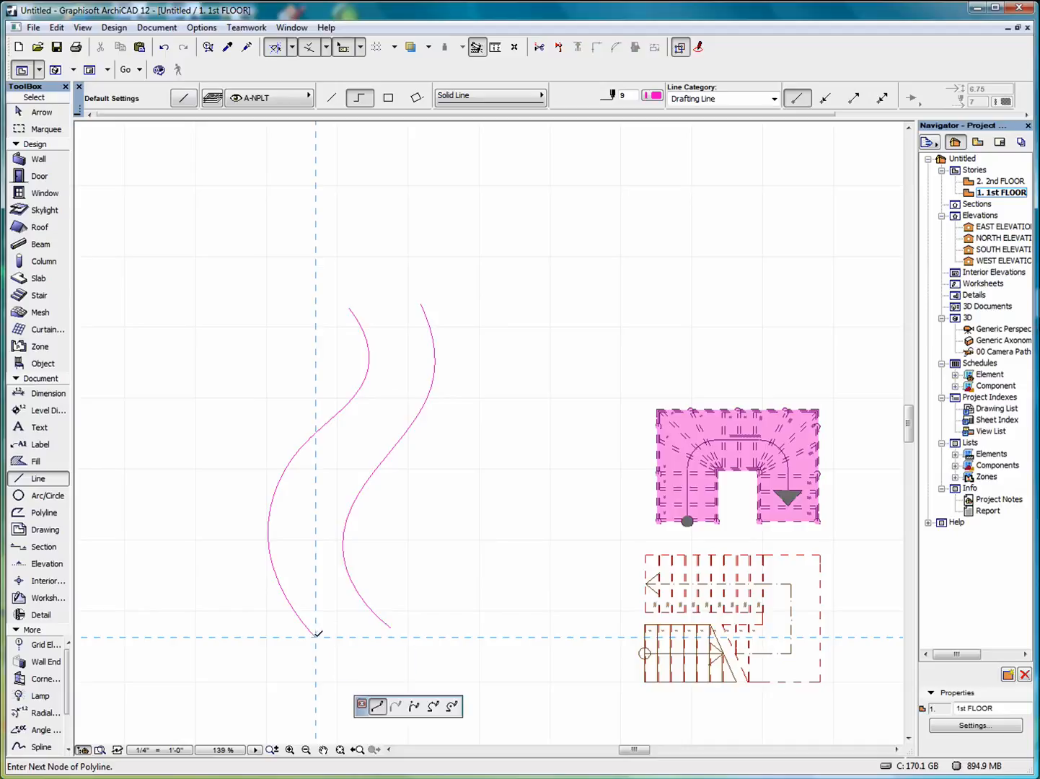
pyautogui.click(368, 602)
pyautogui.click(368, 602)
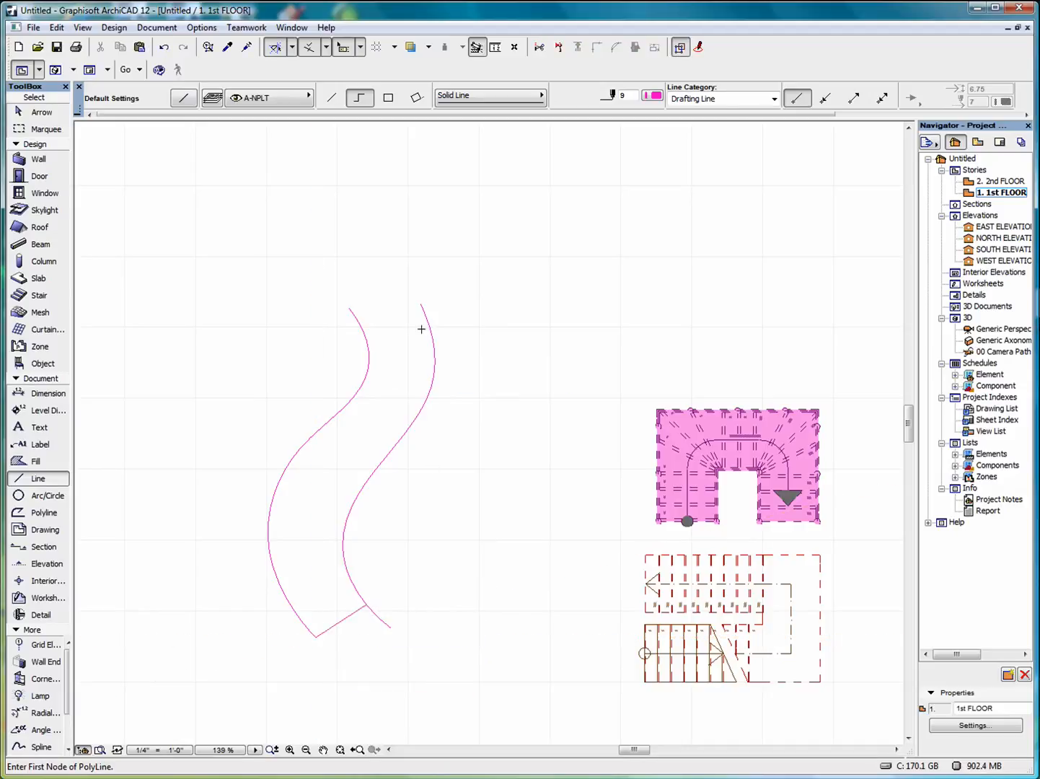
# Close the top ends with a single straight line and trim the stray lower tail.
pyautogui.click(331, 97)
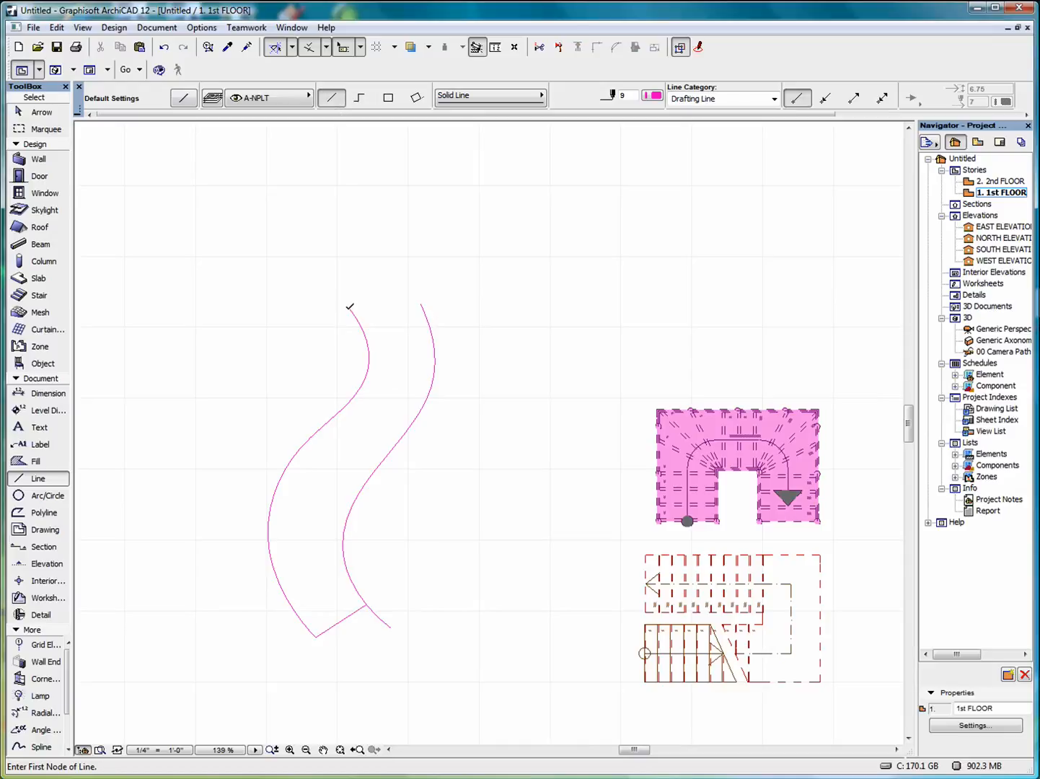
pyautogui.click(350, 307)
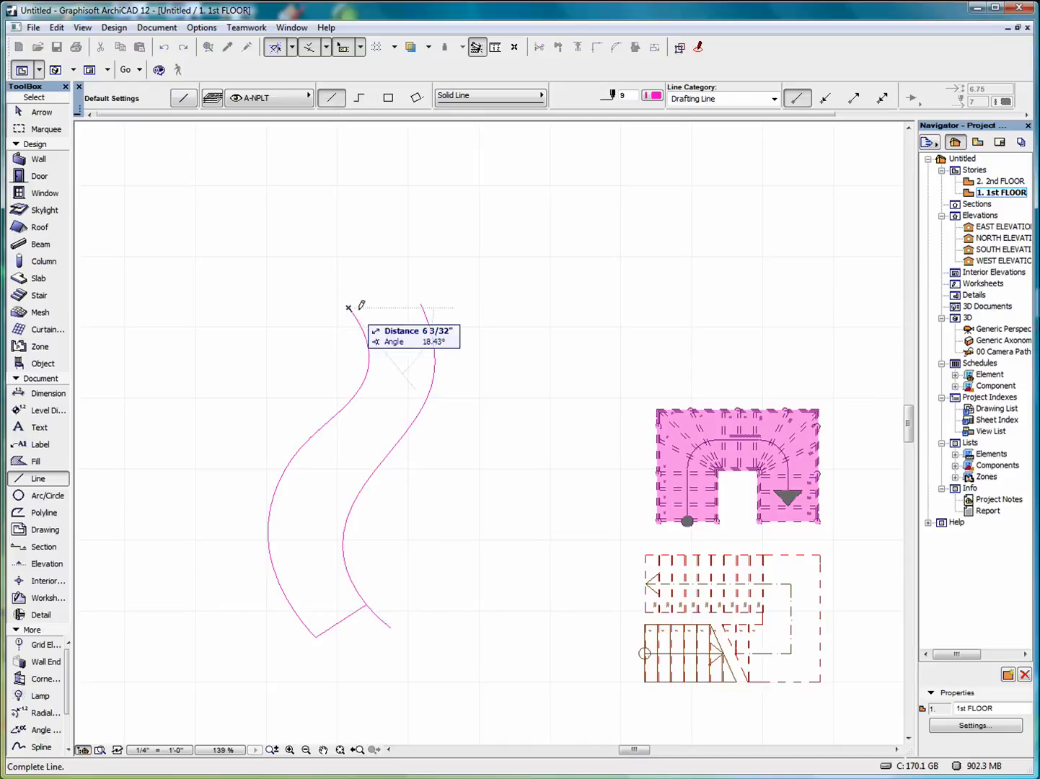
pyautogui.click(422, 302)
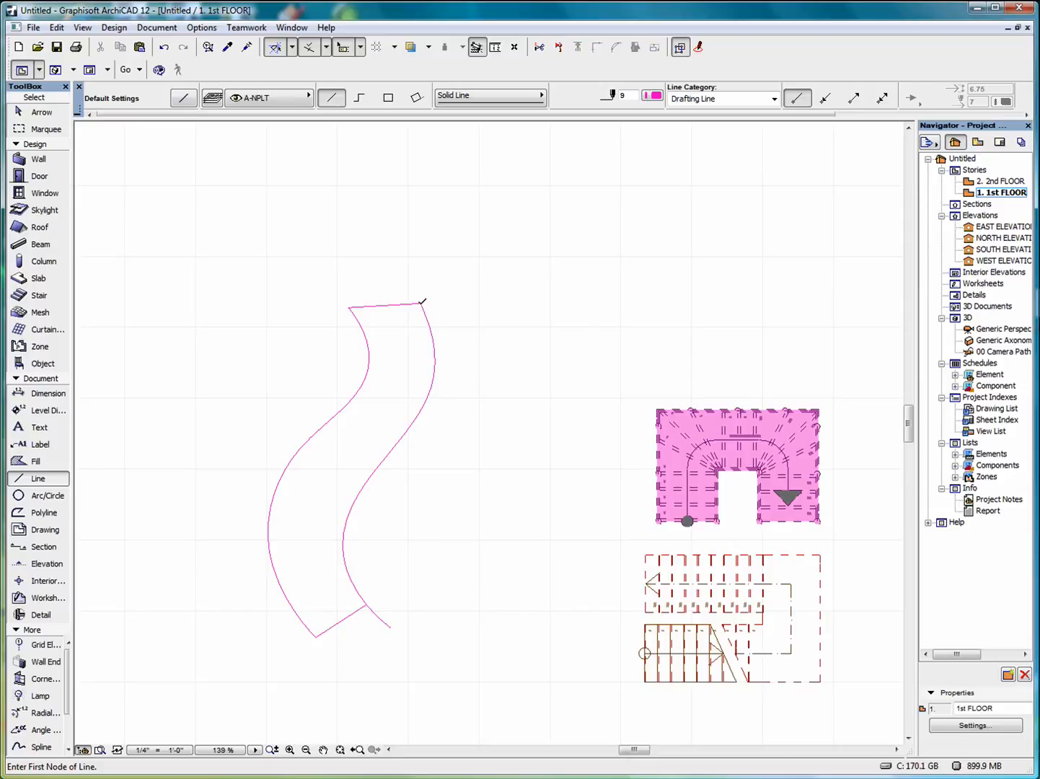
pyautogui.click(423, 302)
pyautogui.press('Escape')
pyautogui.keyDown('ctrl'); pyautogui.click(366, 625); pyautogui.keyUp('ctrl')
pyautogui.scroll(2, 444, 308)
pyautogui.scroll(-4, 444, 309)
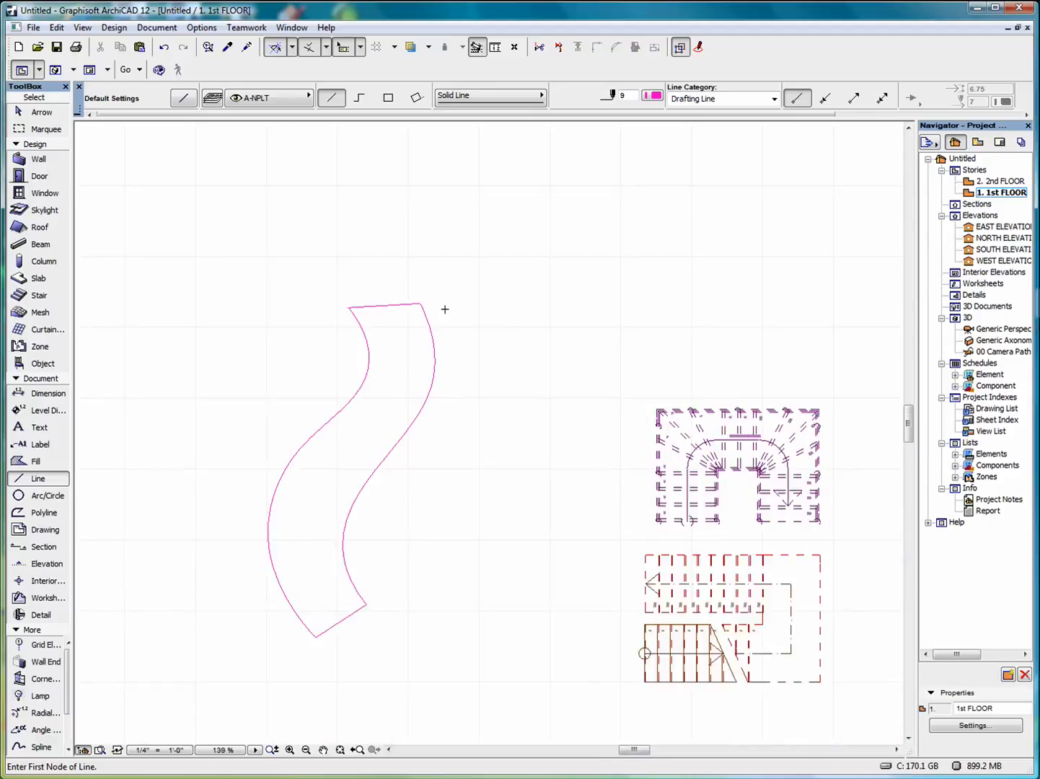
# Set the default fill pattern to % 25.
pyautogui.click(36, 462)
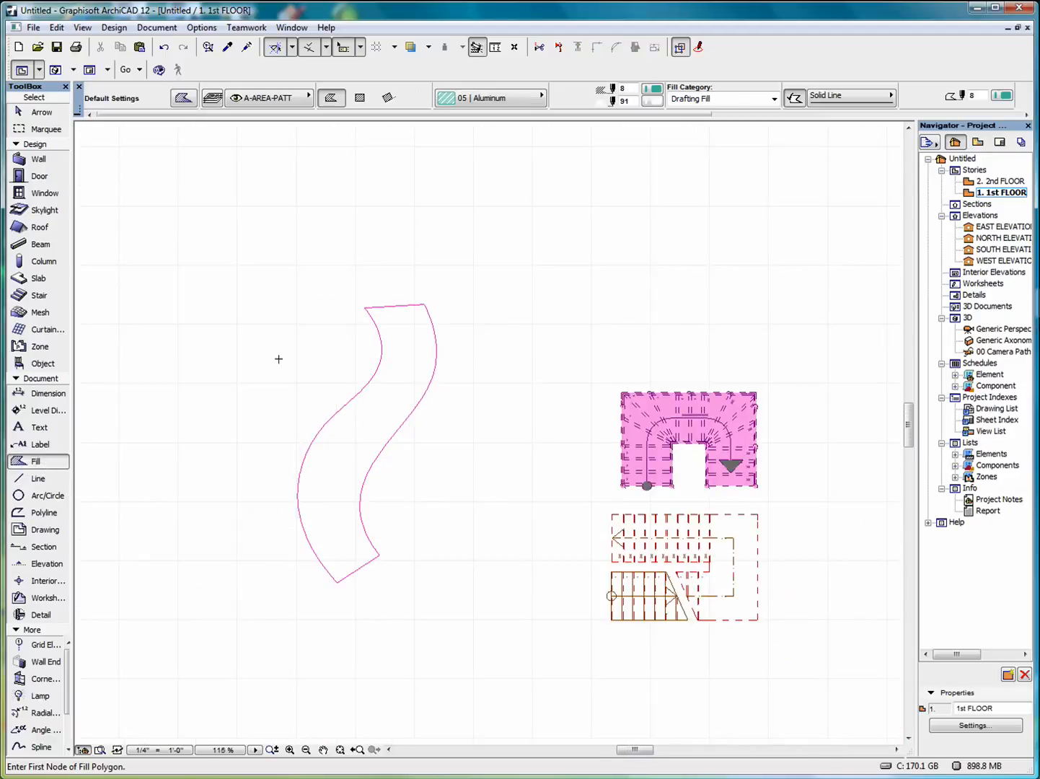
pyautogui.doubleClick(36, 462)
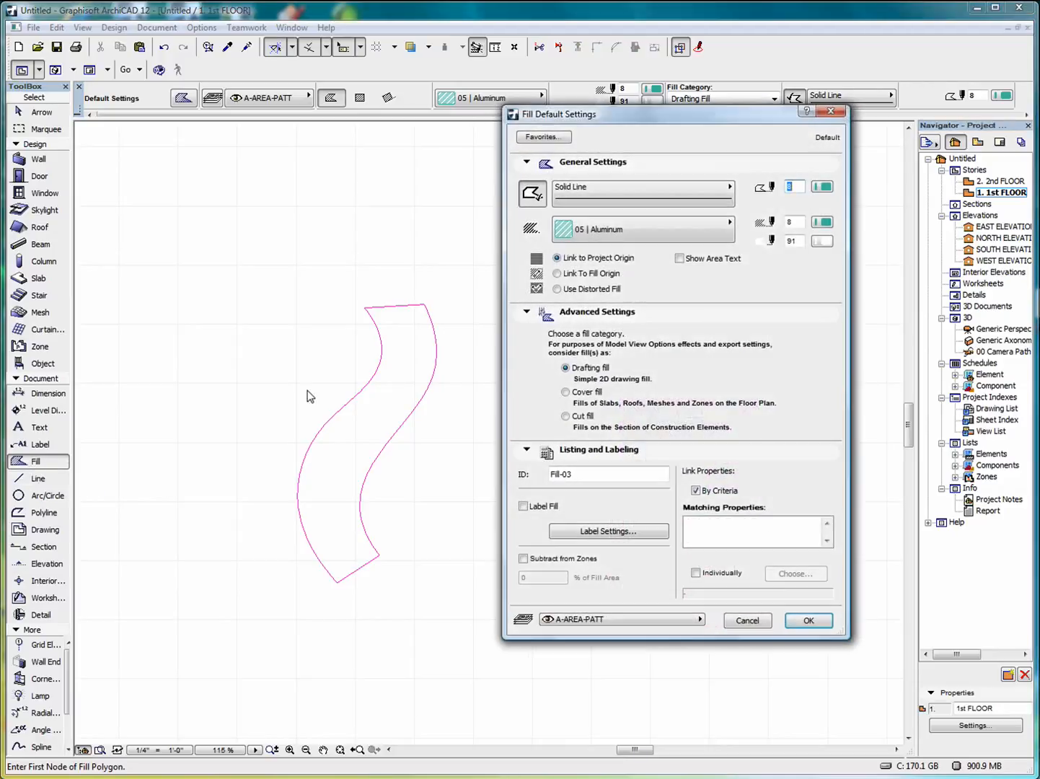
pyautogui.click(649, 242)
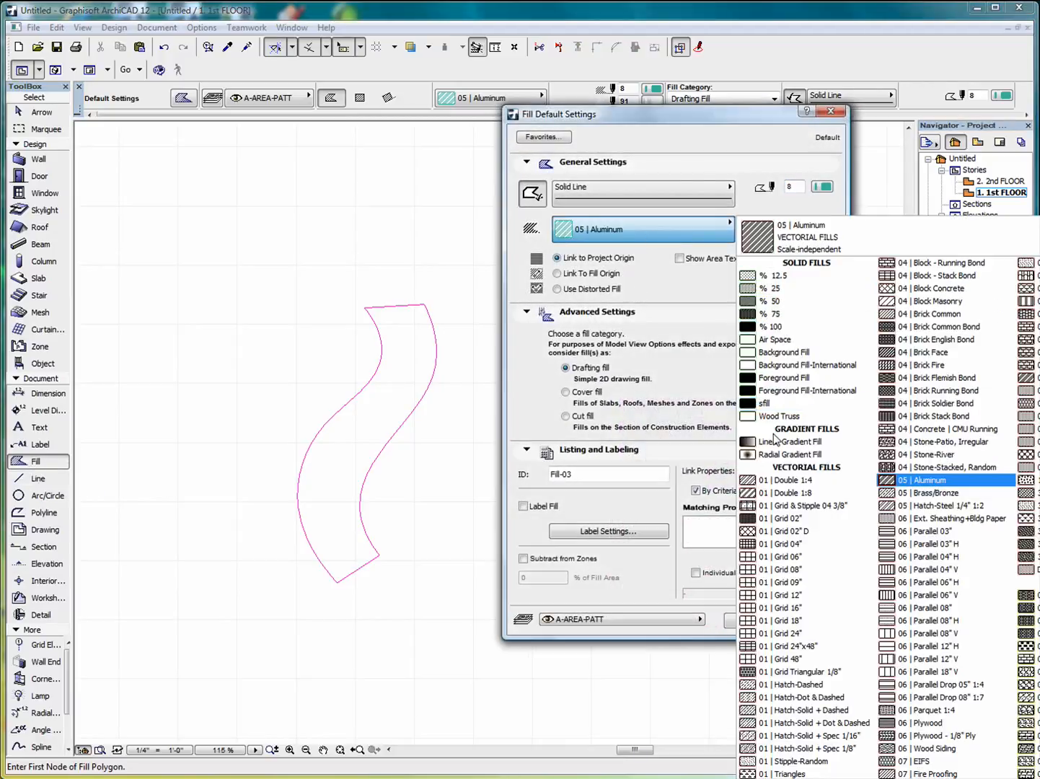
pyautogui.click(787, 287)
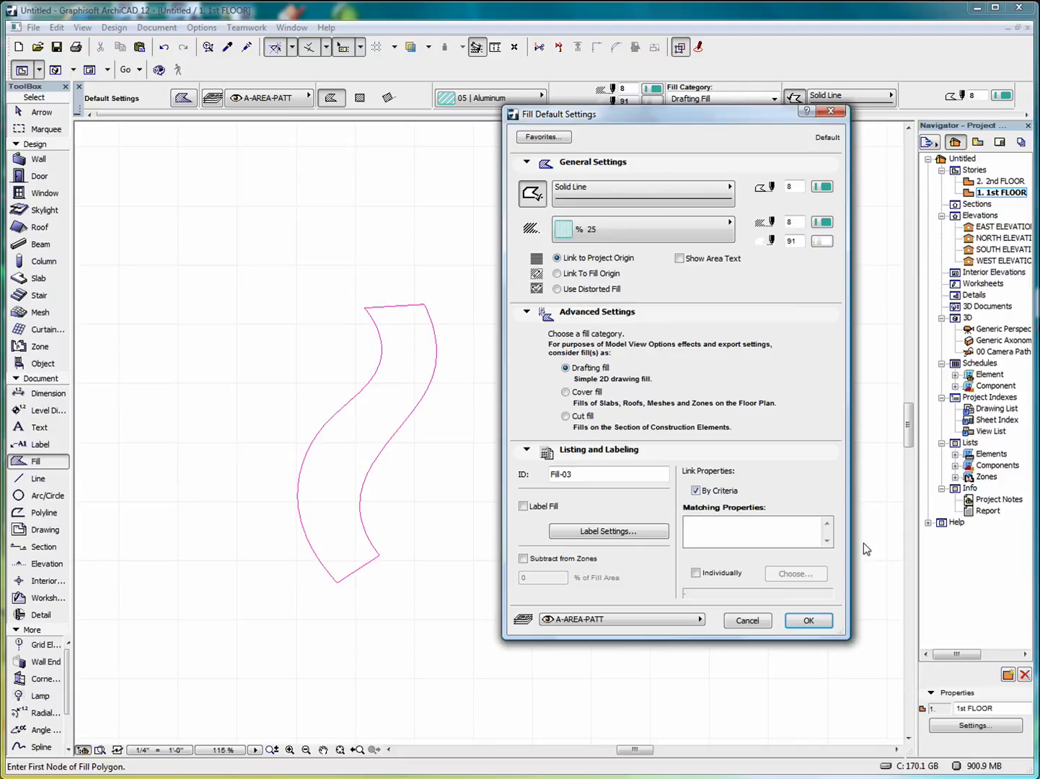
pyautogui.click(809, 622)
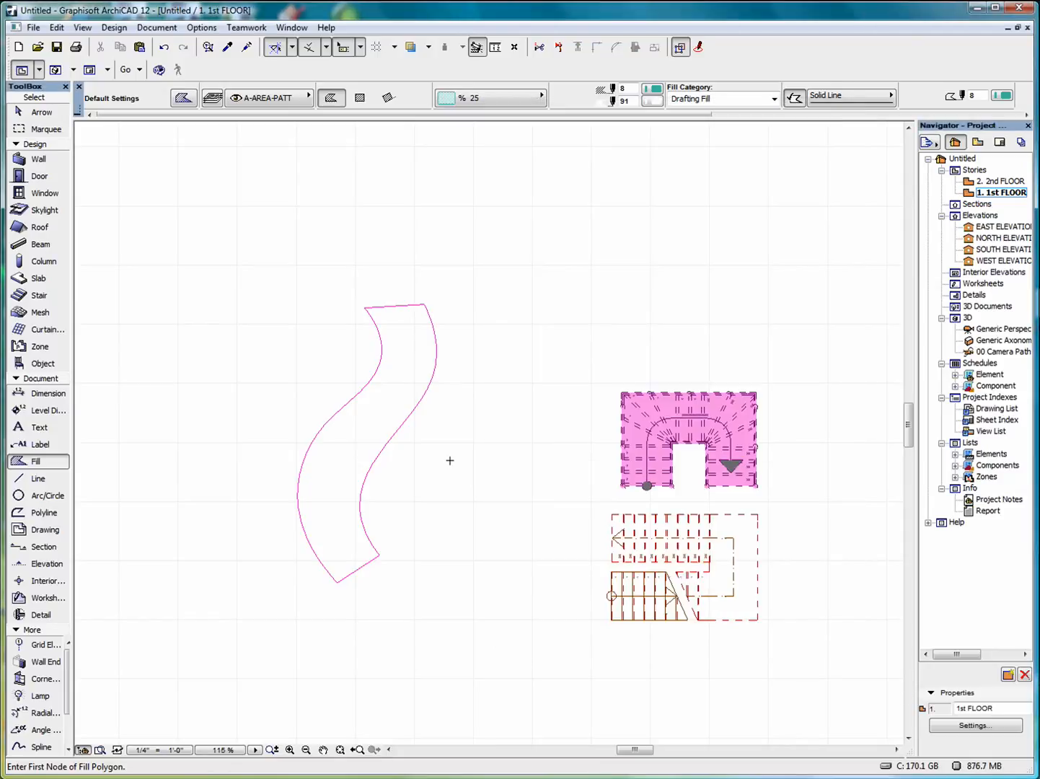
# Fill the S-shaped outline and move the fill to the left of the outline.
pyautogui.click(409, 354)
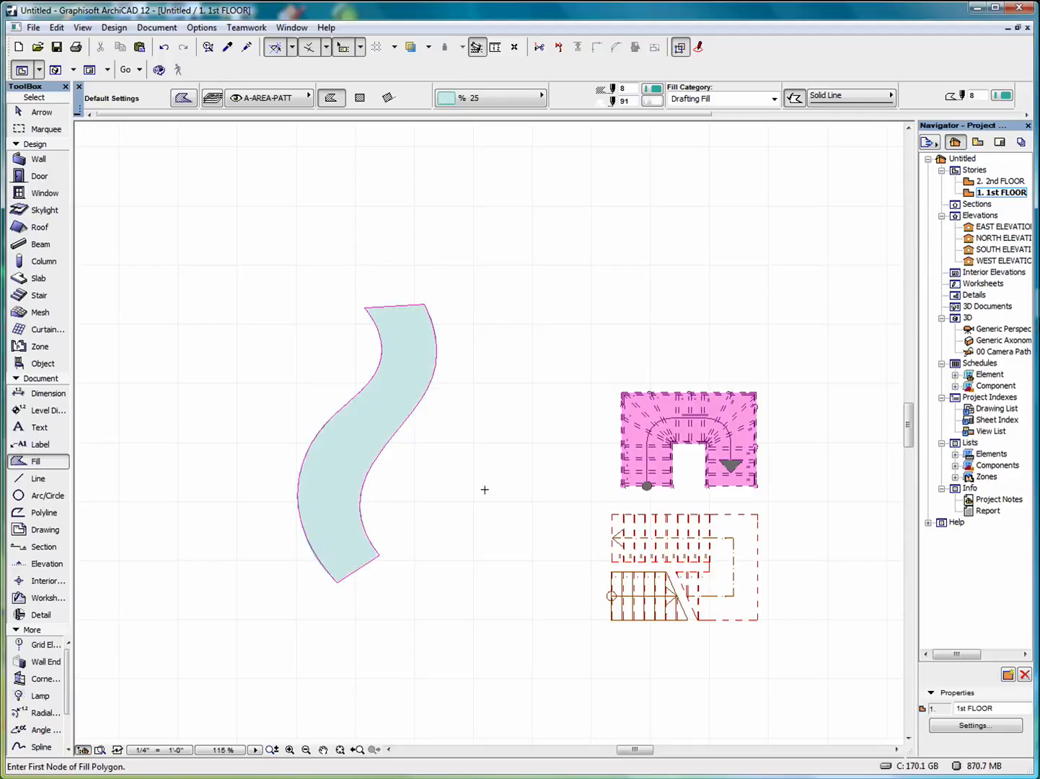
pyautogui.click(38, 112)
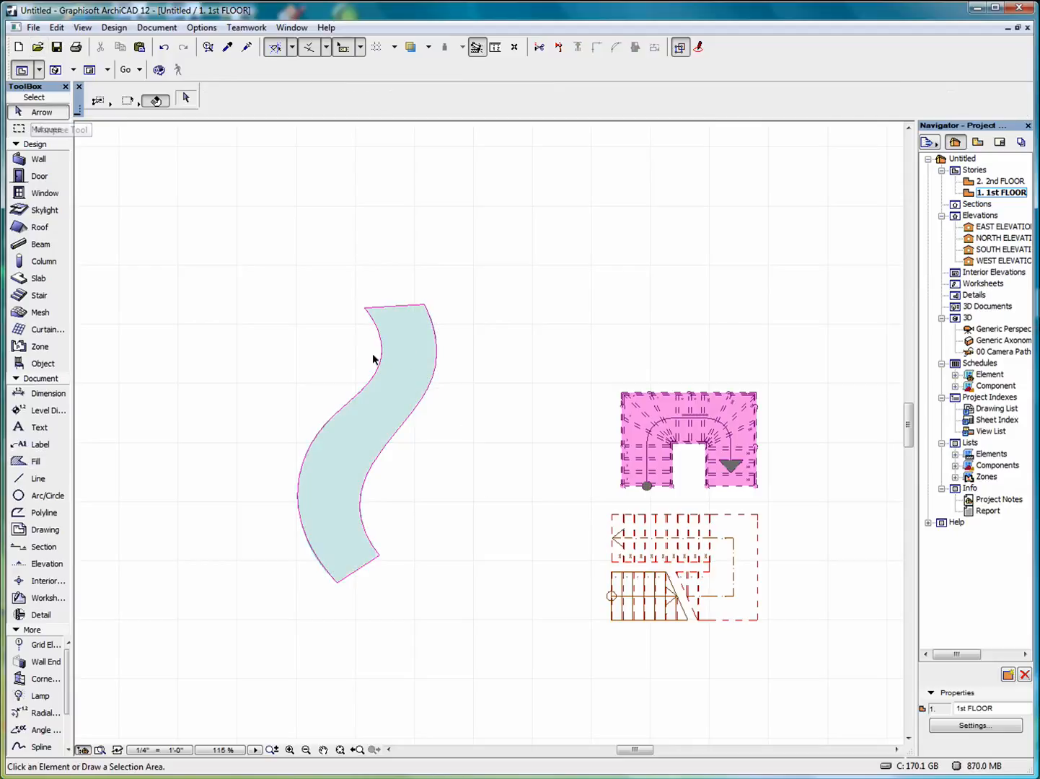
pyautogui.click(395, 352)
pyautogui.click(404, 347)
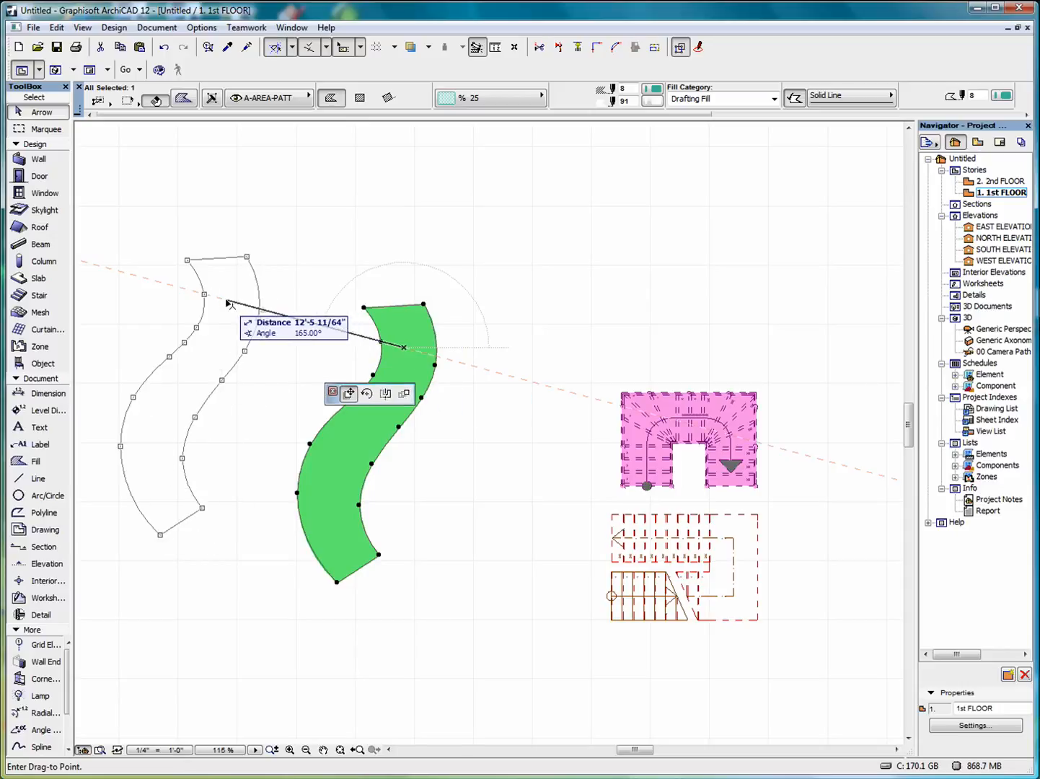
pyautogui.click(258, 353)
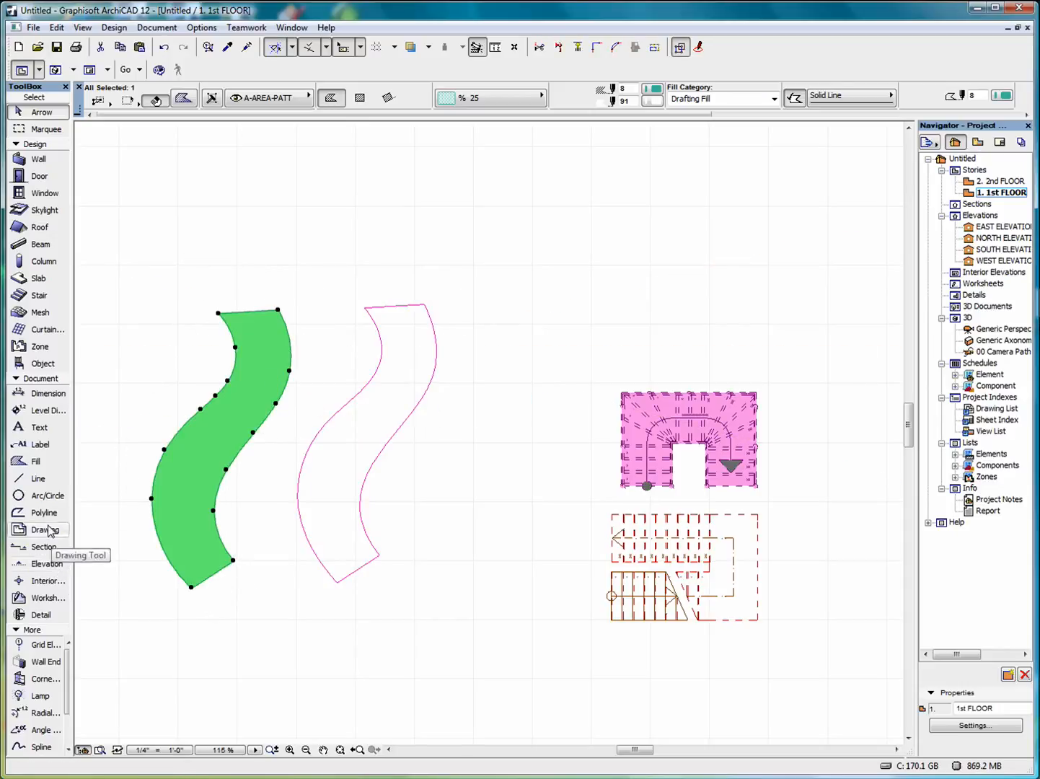
# Draw a trial line up from the fill's bottom edge, then undo it.
pyautogui.click(34, 480)
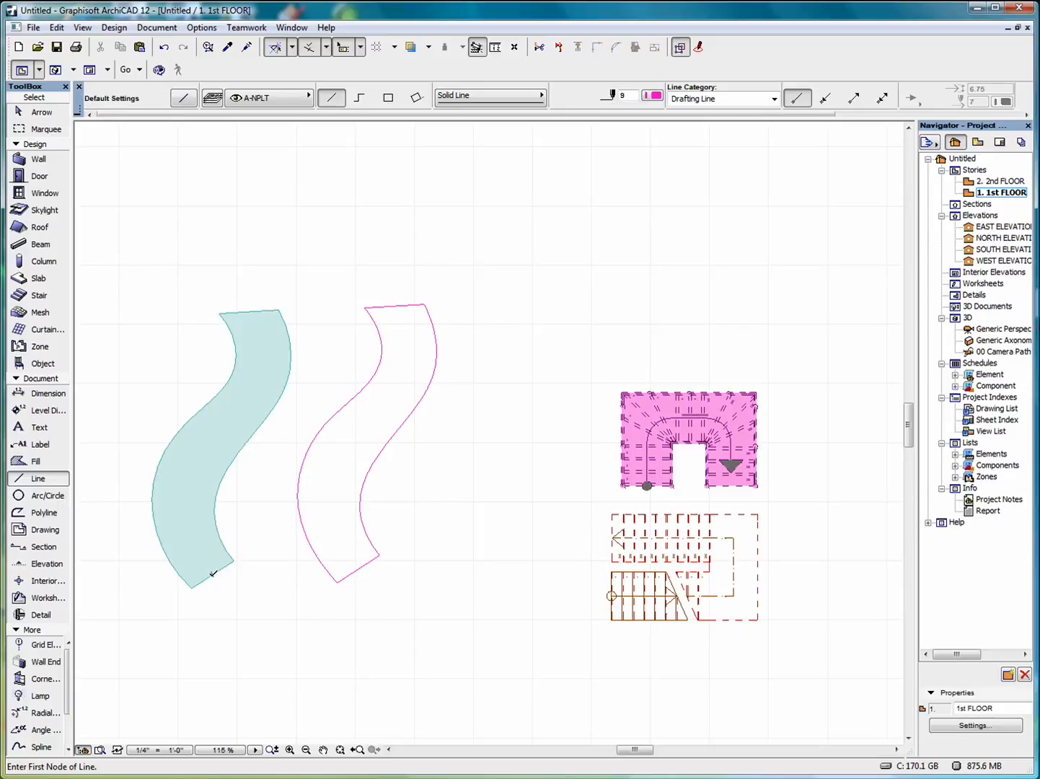
pyautogui.click(213, 574)
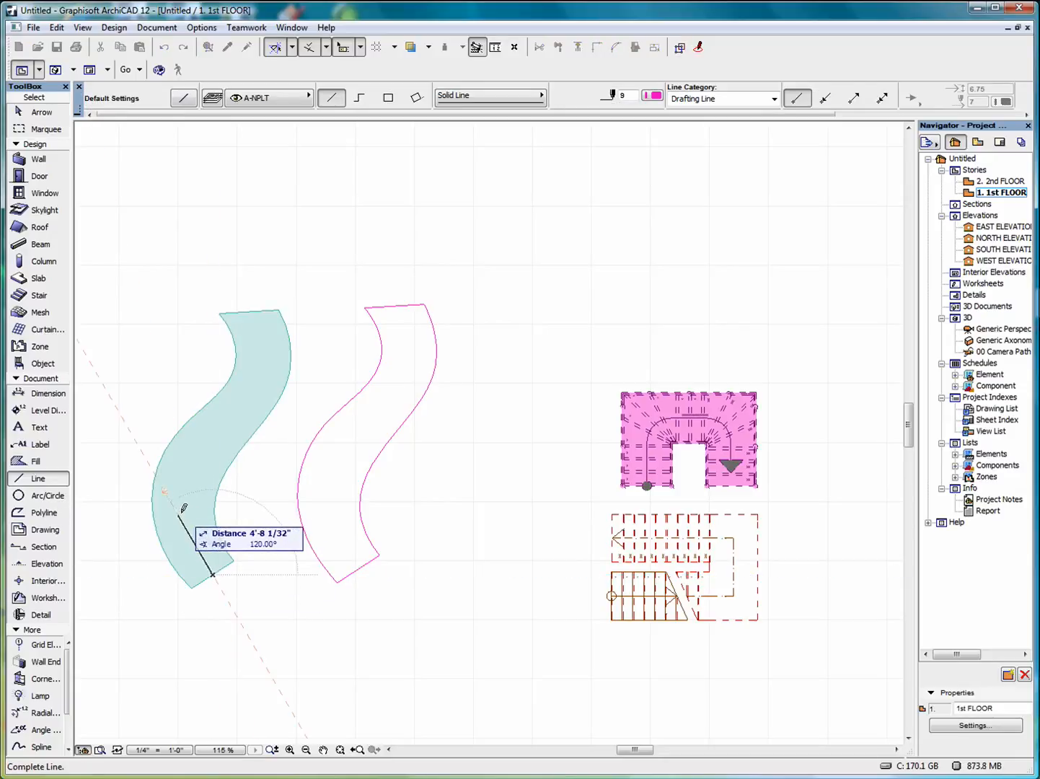
pyautogui.click(184, 493)
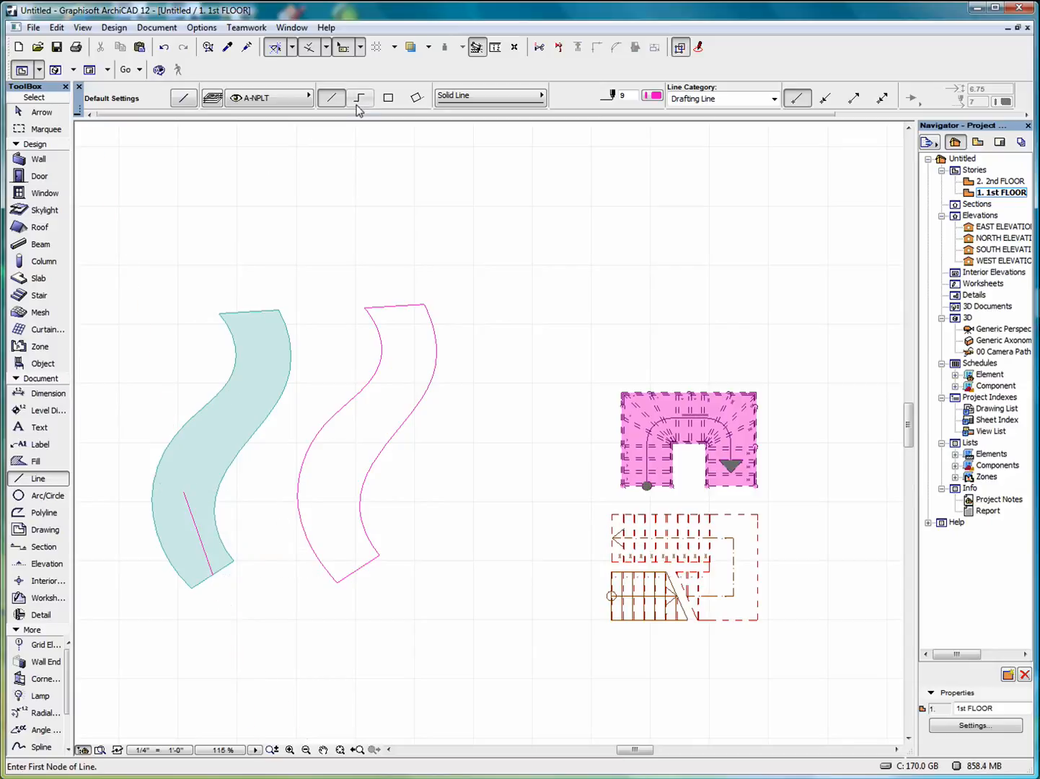
pyautogui.click(164, 46)
# Draw a bent centre polyline from the fill's bottom edge to its top edge.
pyautogui.click(213, 574)
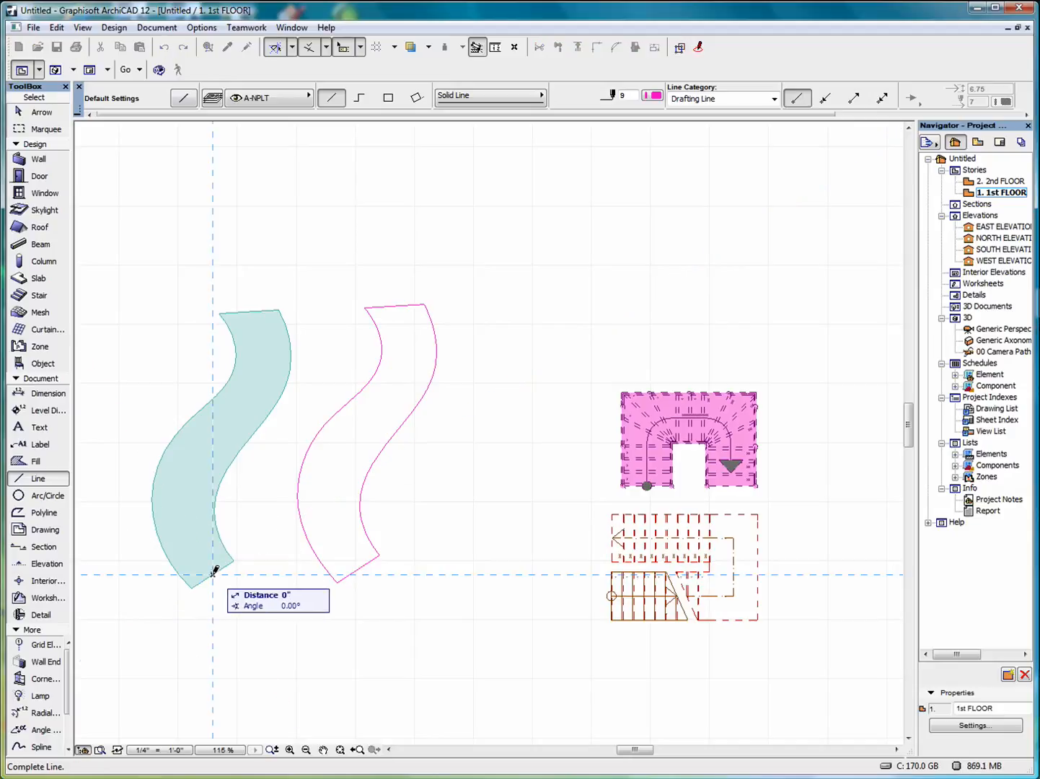
pyautogui.click(180, 502)
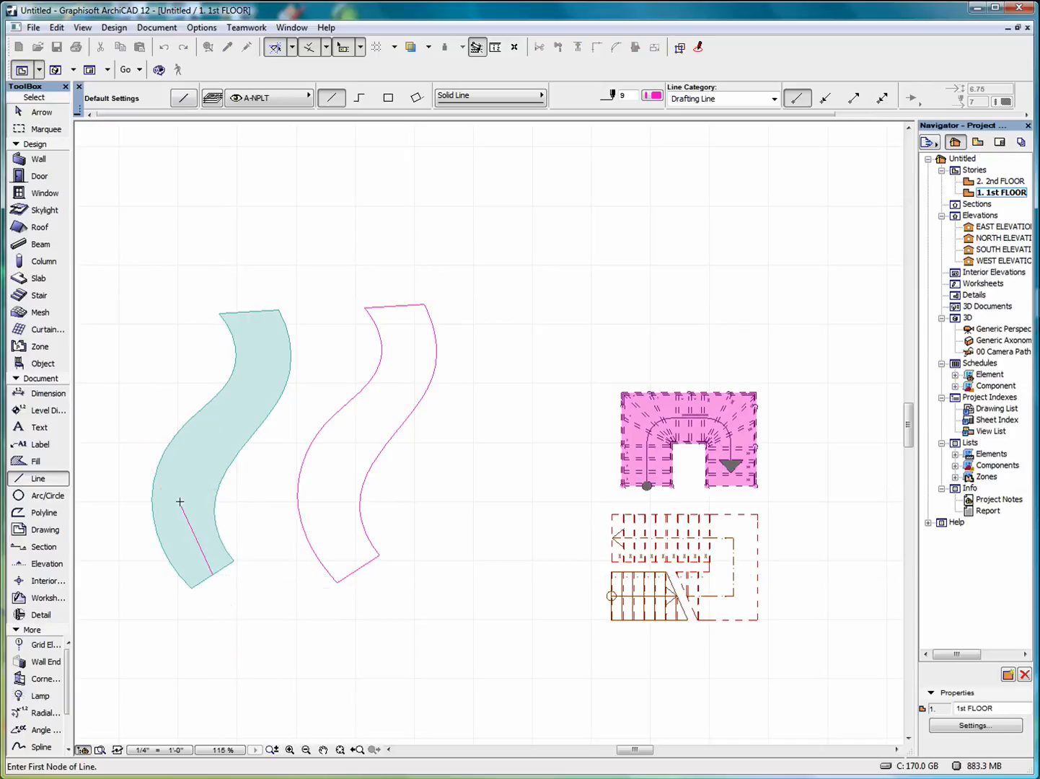
pyautogui.click(360, 97)
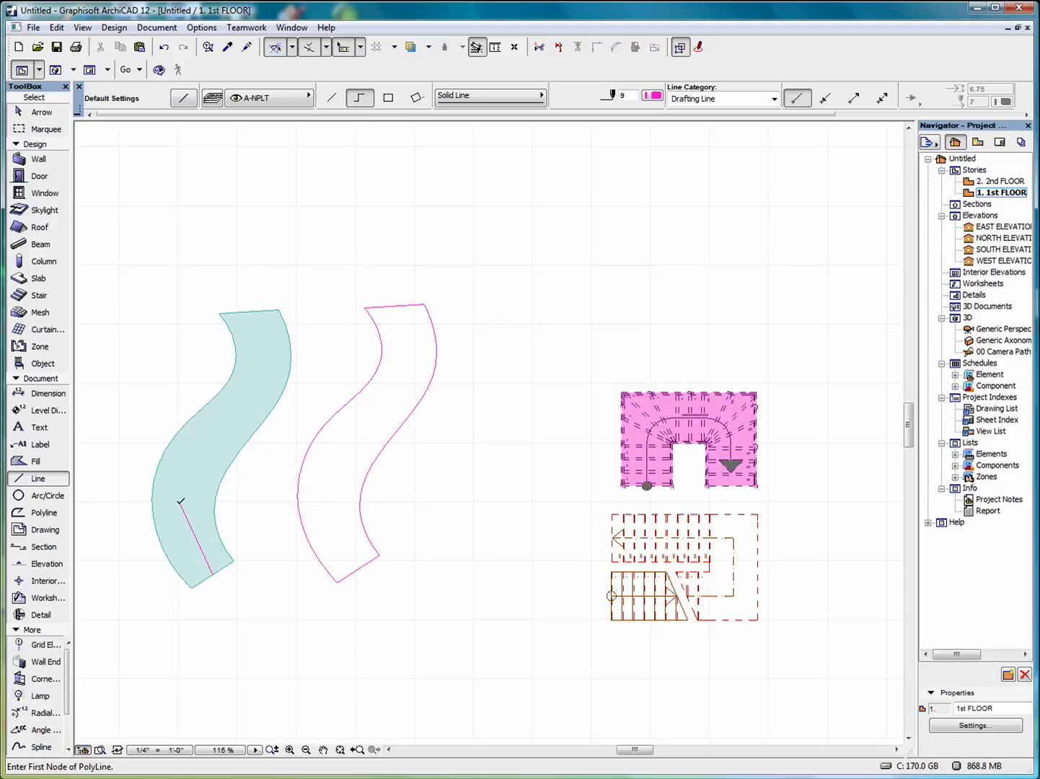
pyautogui.click(181, 502)
pyautogui.click(228, 422)
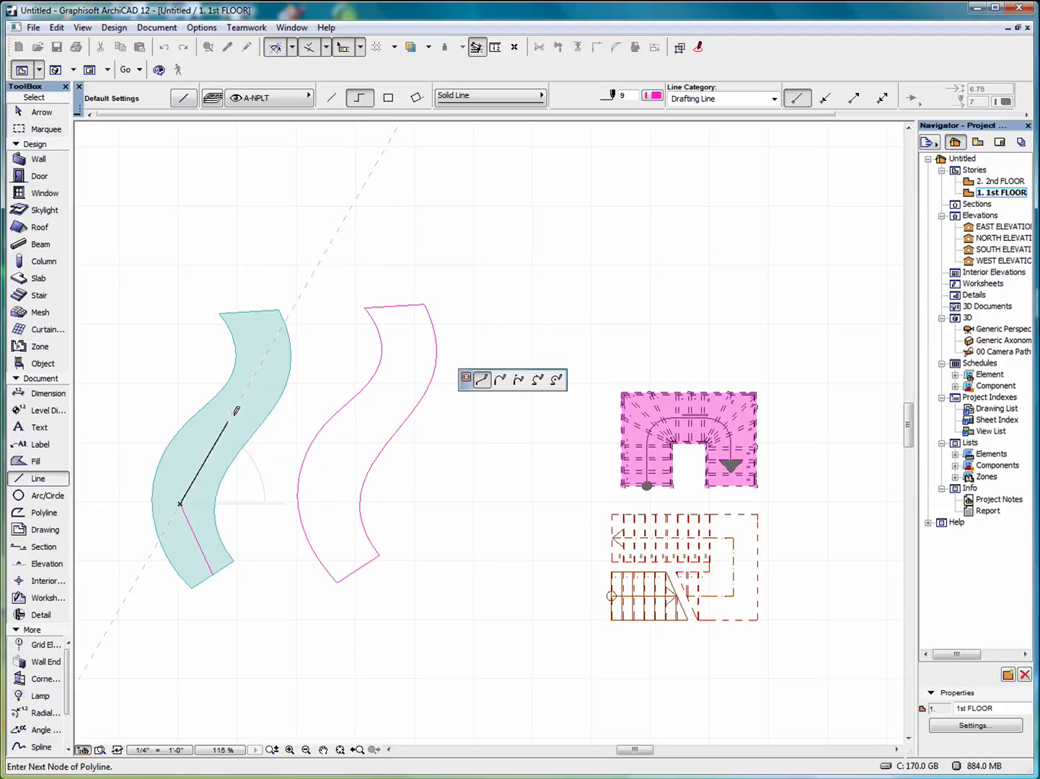
pyautogui.click(262, 363)
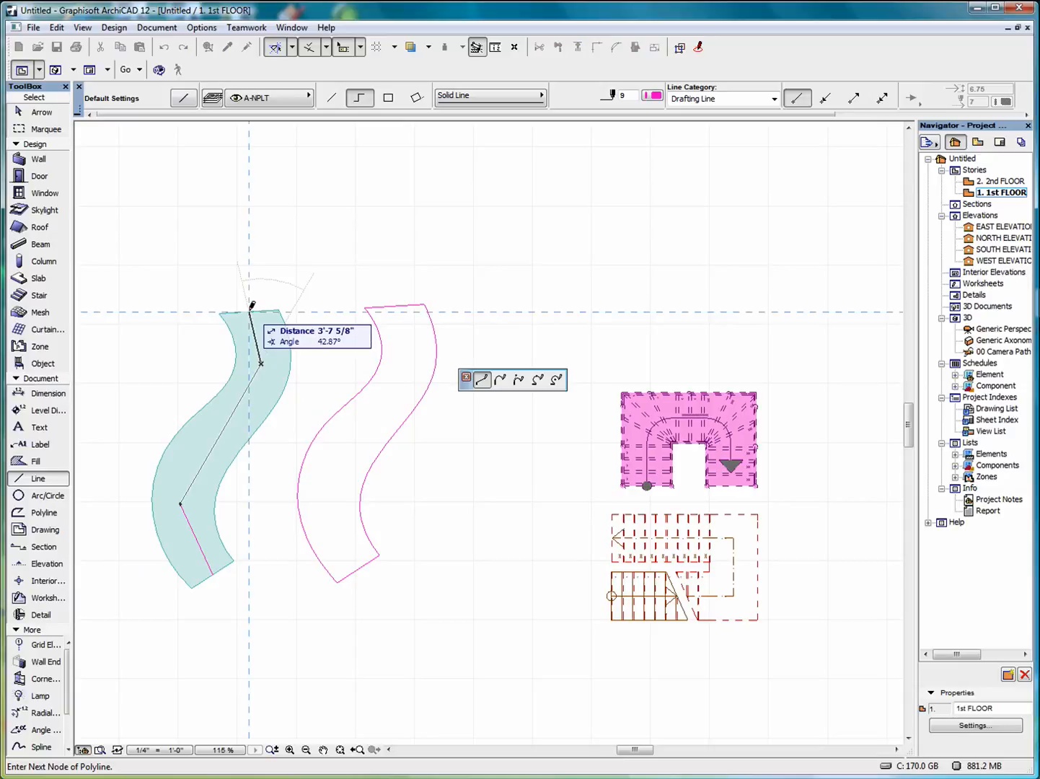
pyautogui.doubleClick(251, 309)
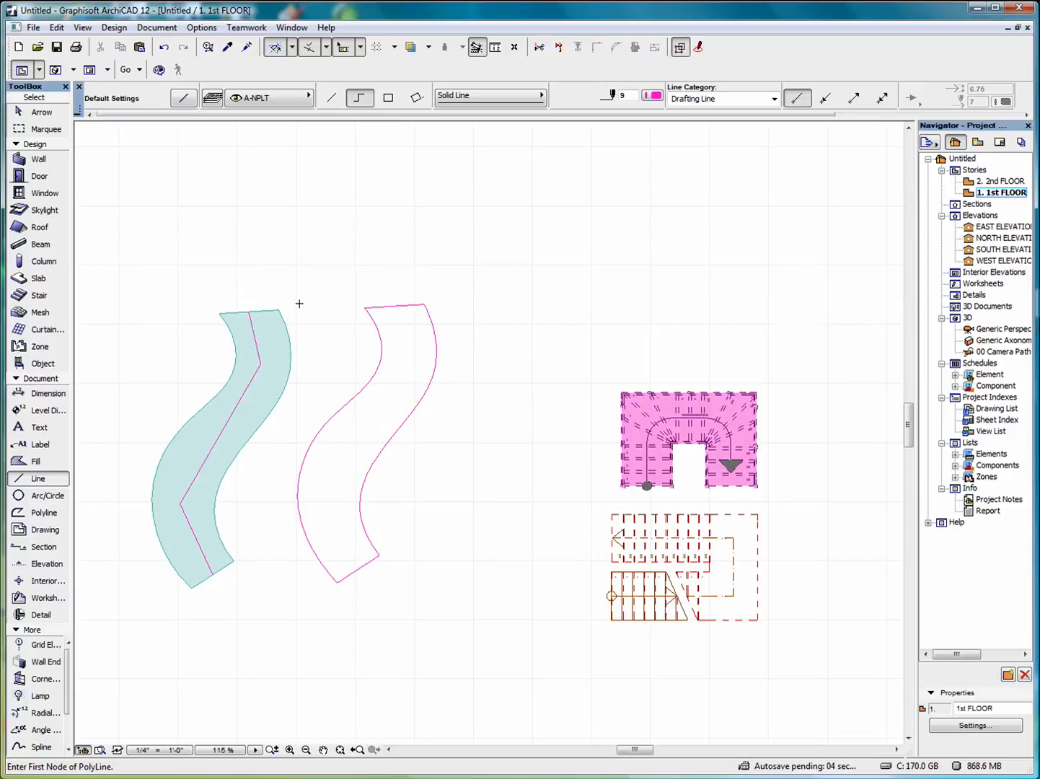
pyautogui.click(38, 113)
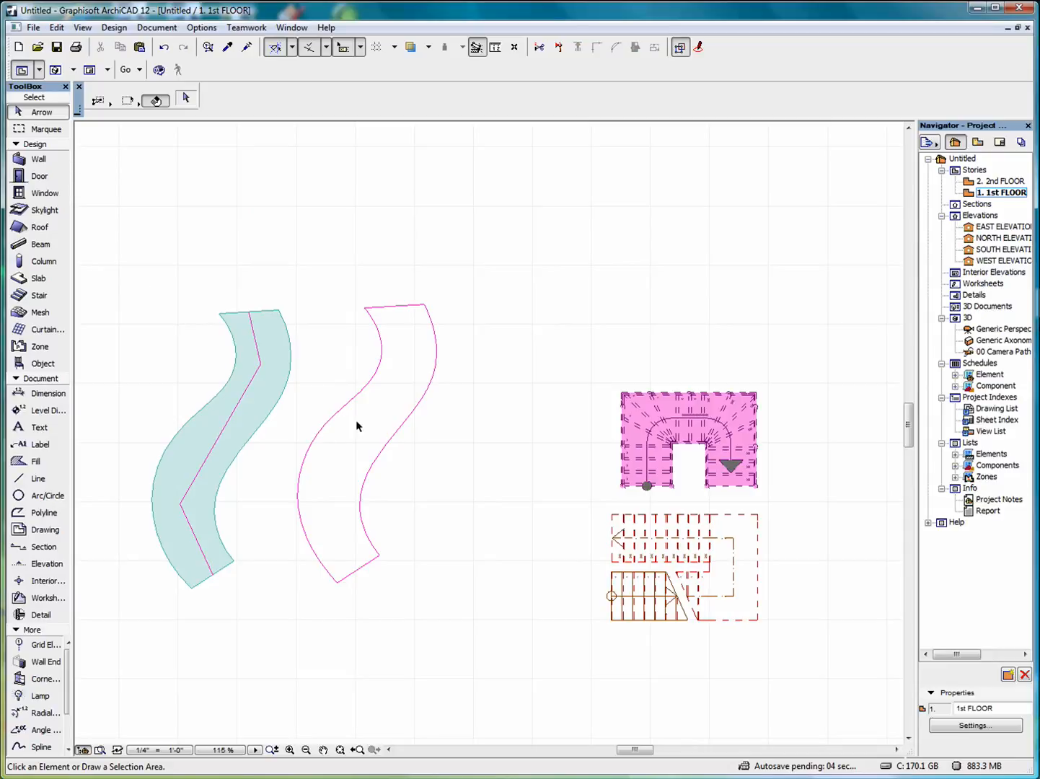
# Marquee-select the S-shaped fill and centre line, then run Design > Create Stair Using Selection.
pyautogui.click(132, 256)
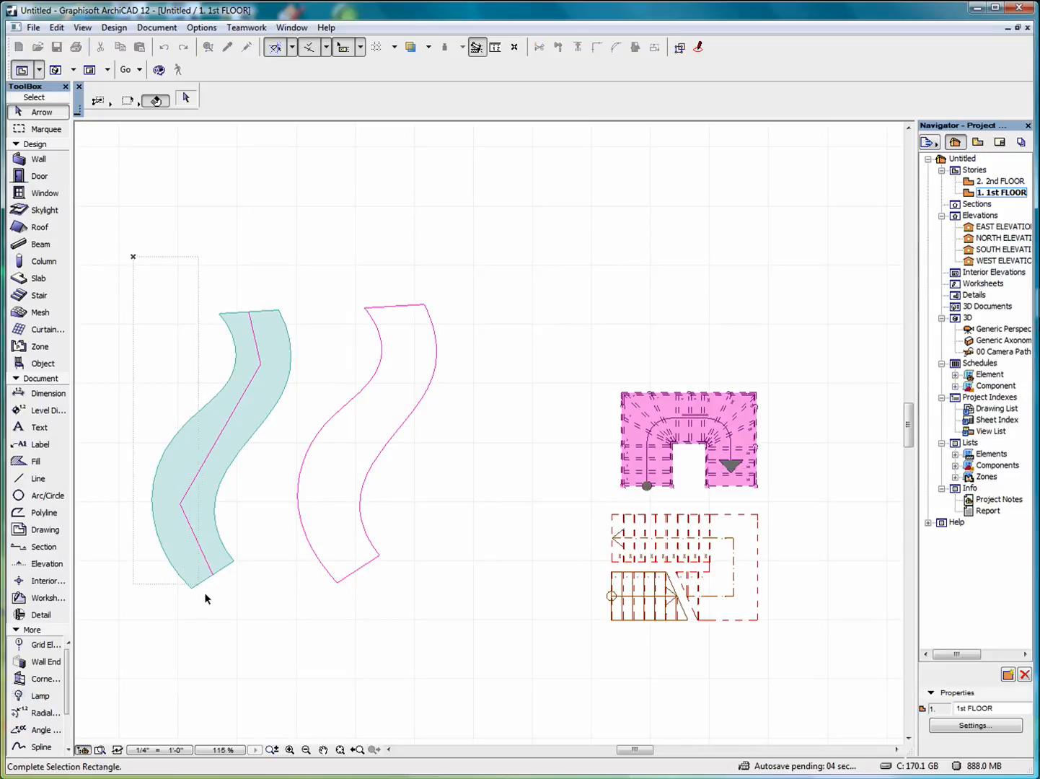
pyautogui.click(277, 596)
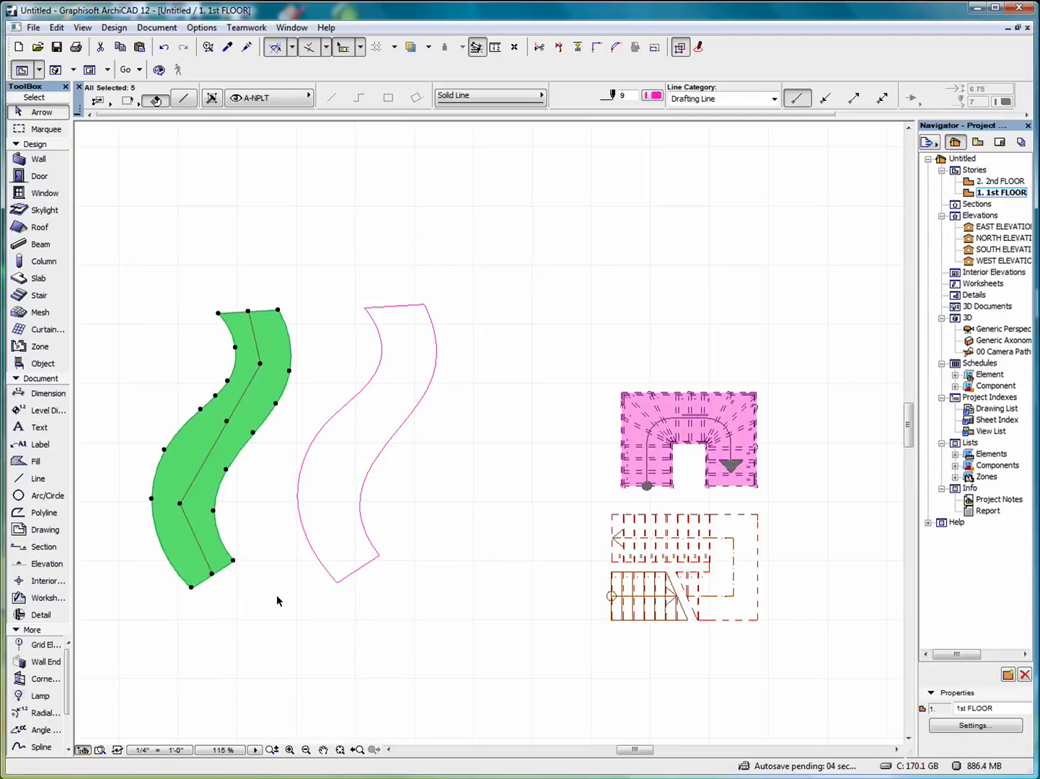
pyautogui.click(114, 29)
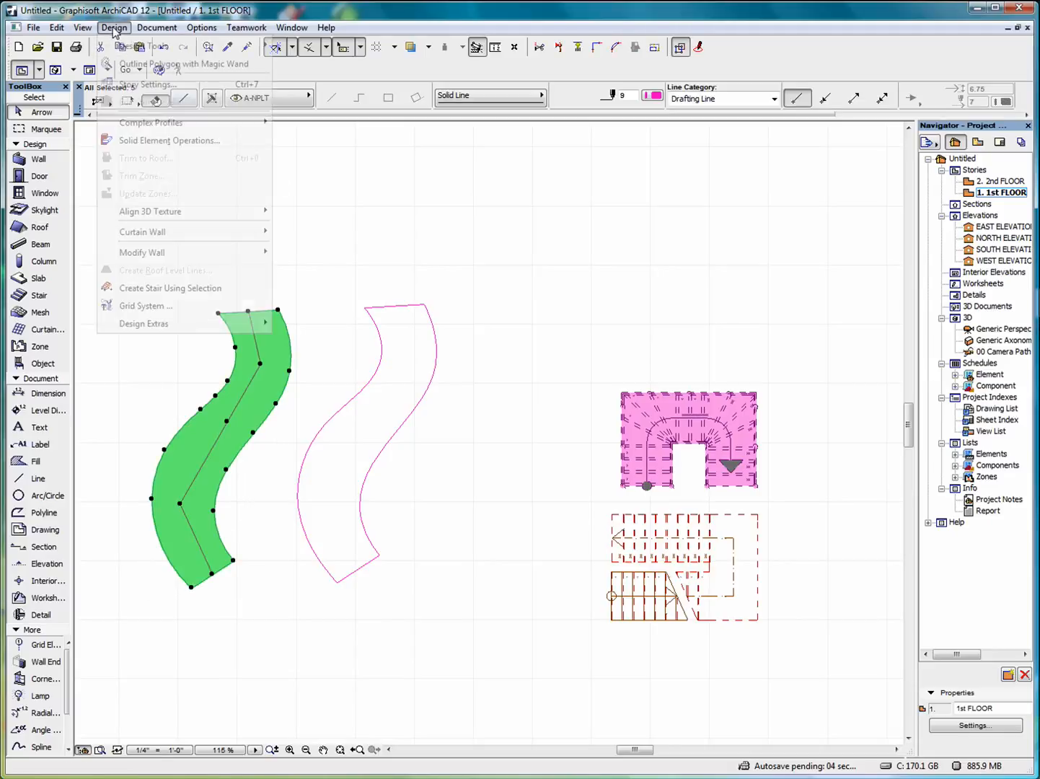
pyautogui.click(160, 288)
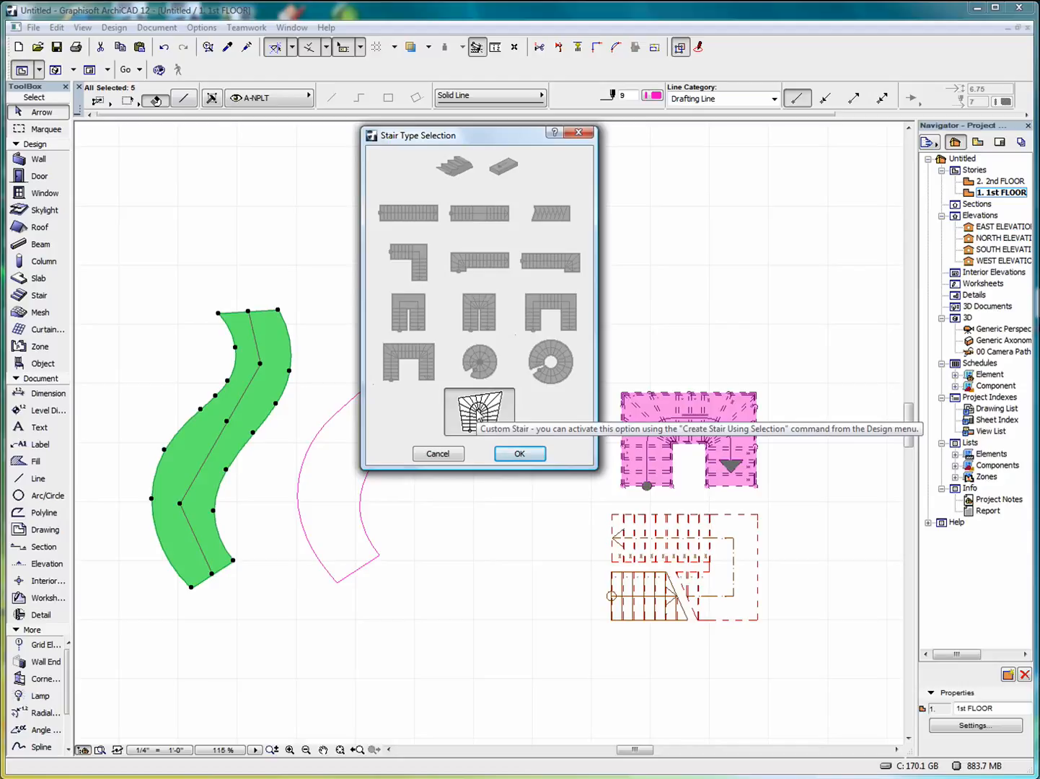
# Accept the custom stair type, set its railings to Post with Balusters, confirm, and deselect.
pyautogui.click(521, 456)
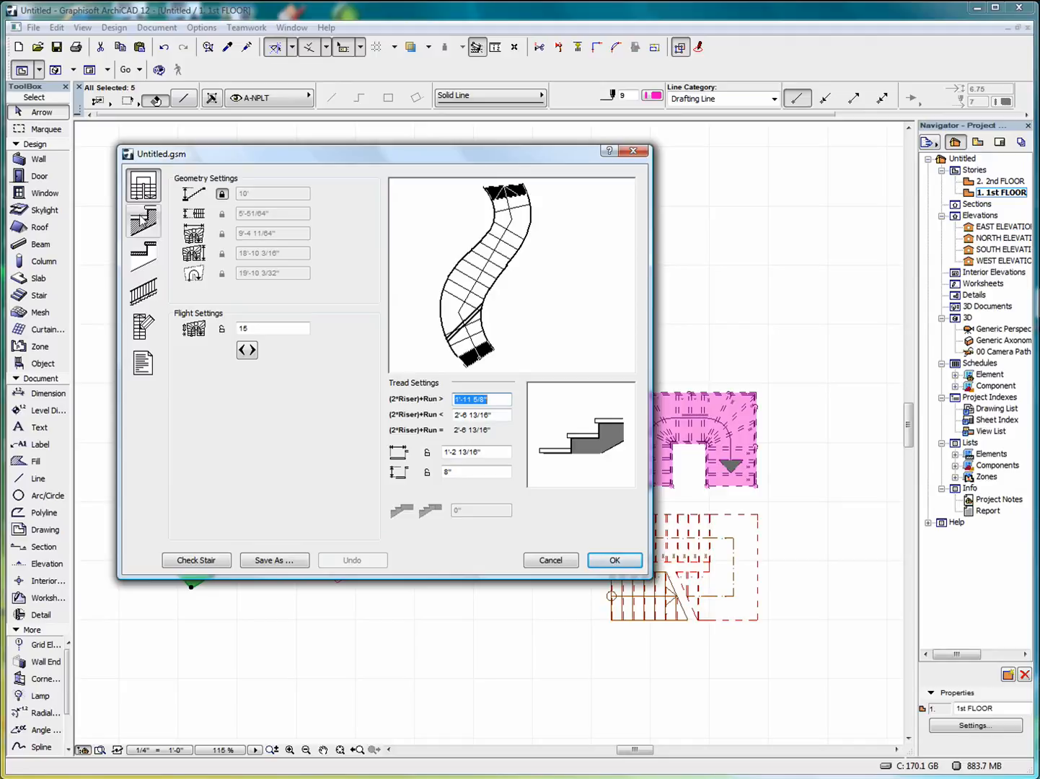
pyautogui.click(144, 223)
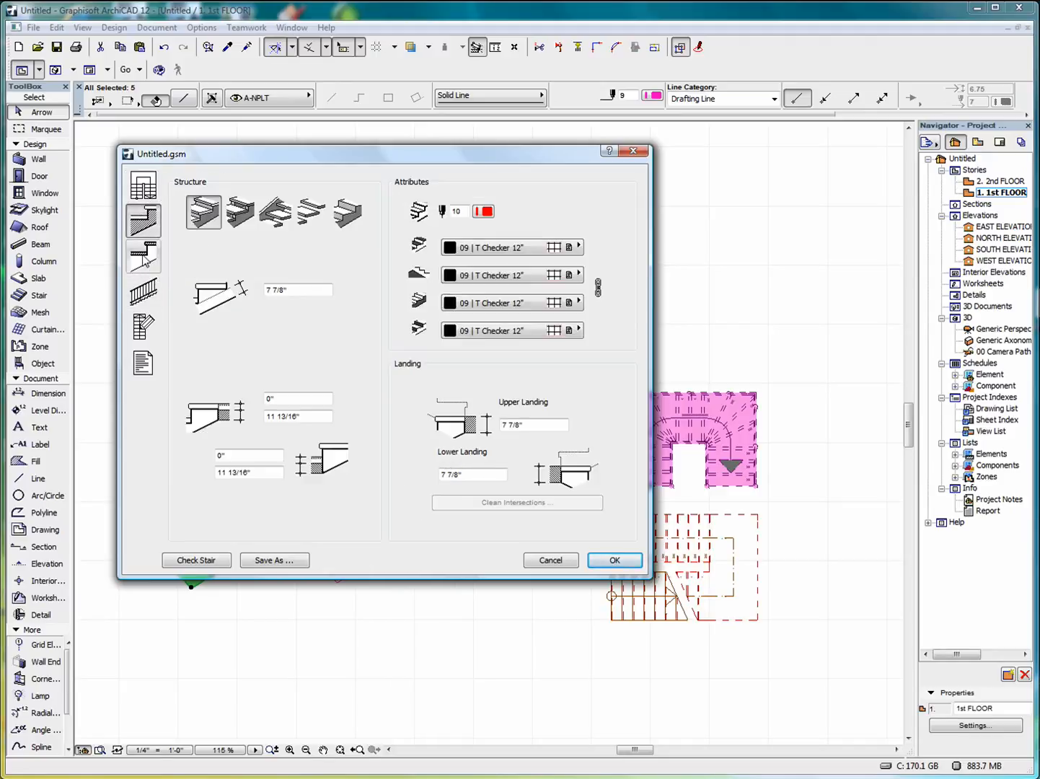
pyautogui.click(144, 258)
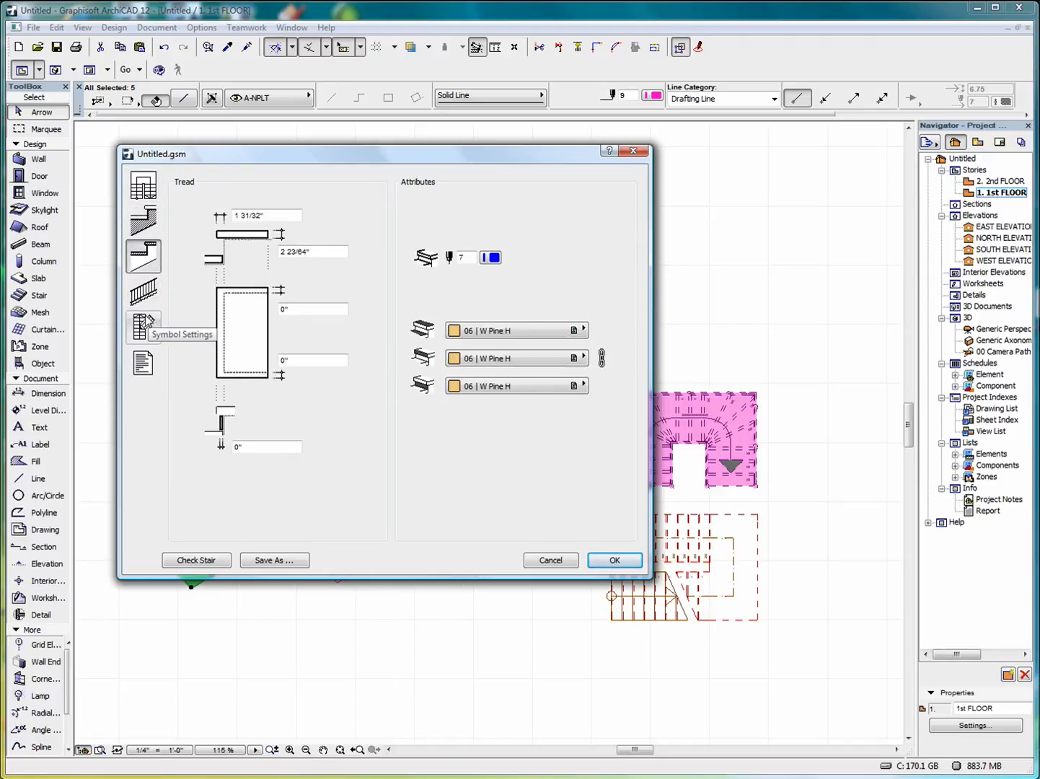
pyautogui.click(146, 294)
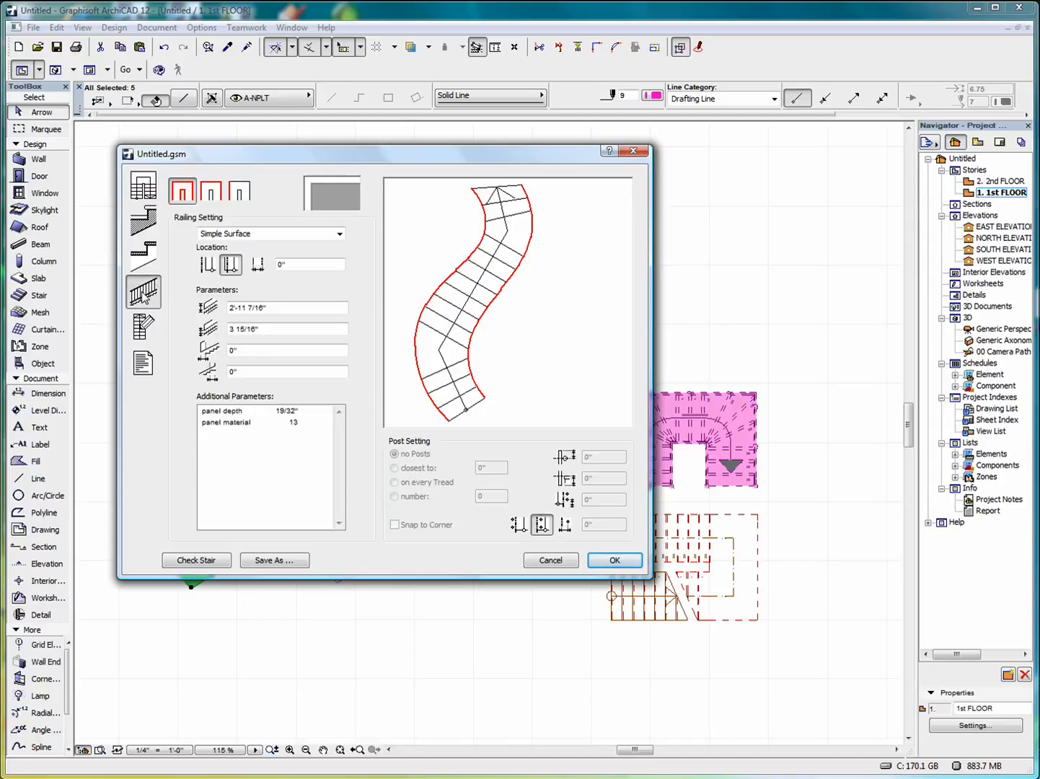
pyautogui.click(339, 233)
pyautogui.click(224, 326)
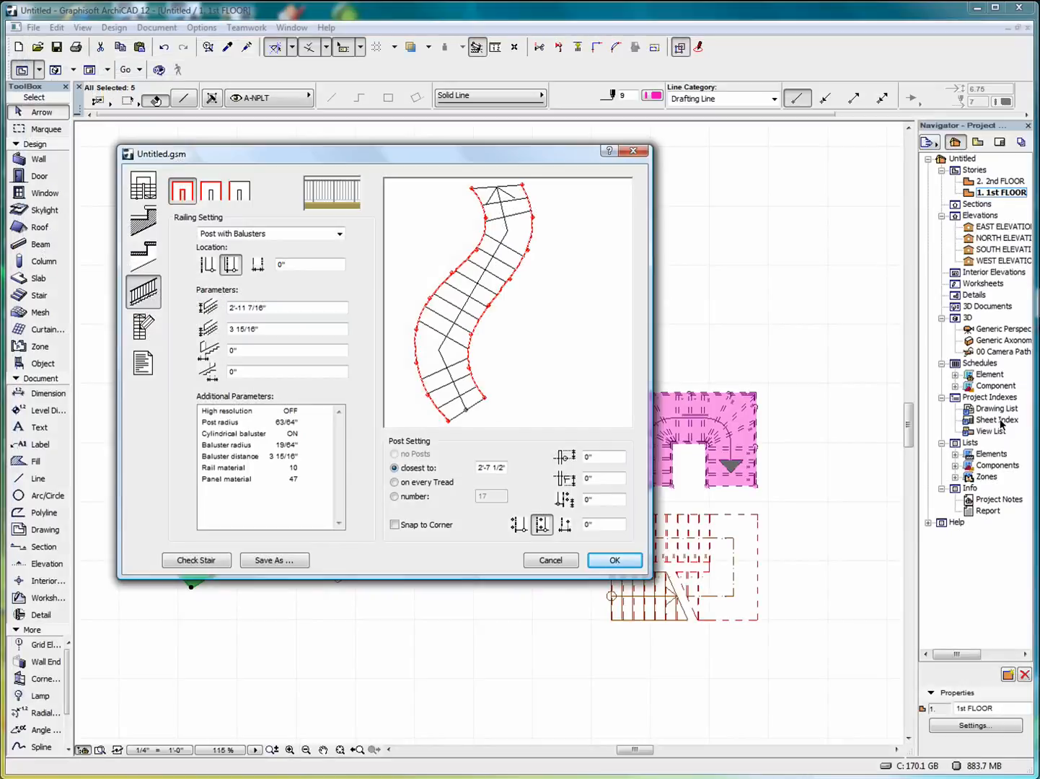
pyautogui.click(615, 560)
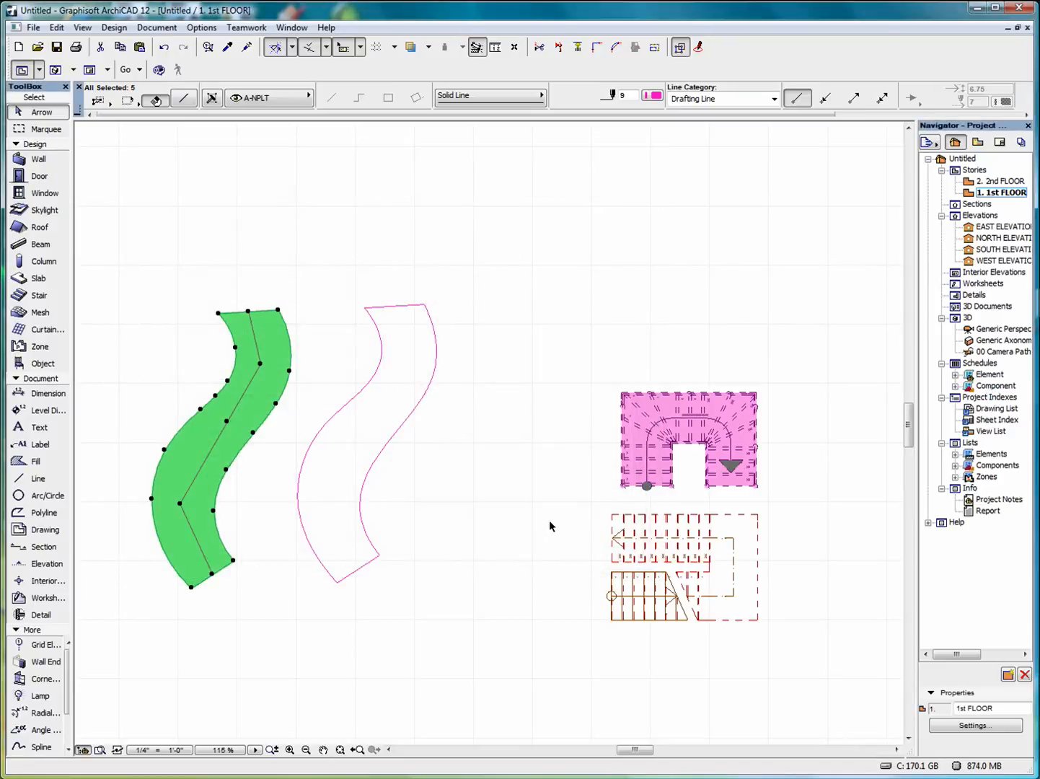
pyautogui.press('Escape')
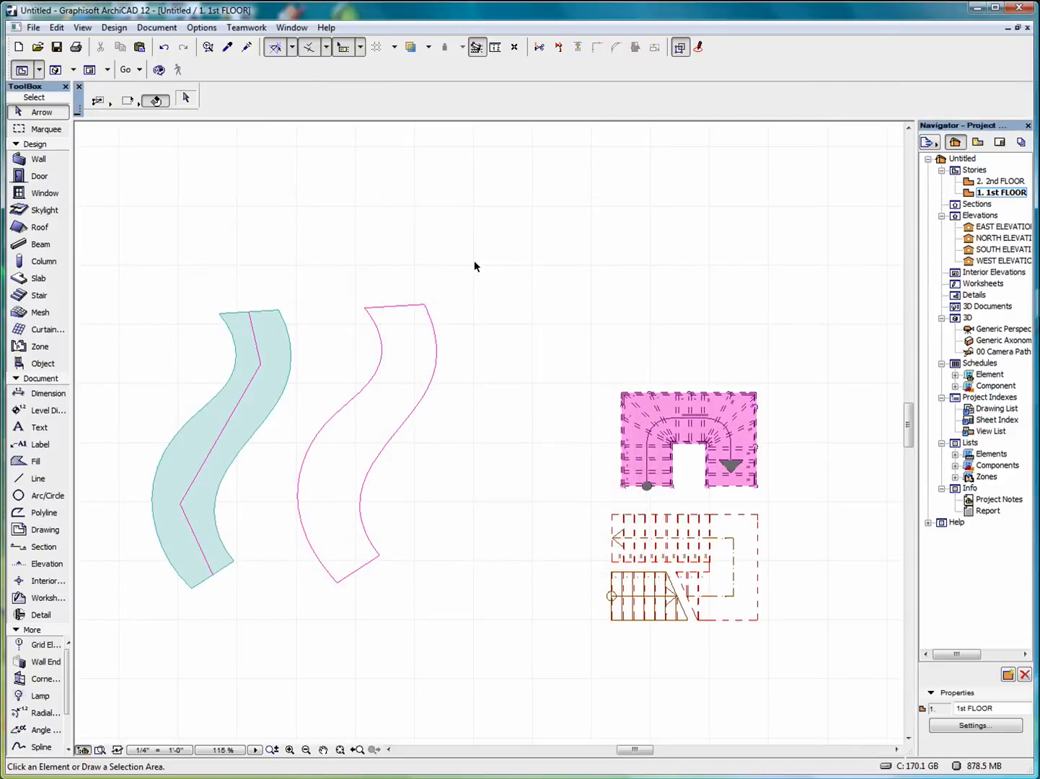
# Make Untitled3 the default stair and place the S-shaped stair on the plan.
pyautogui.click(32, 299)
pyautogui.hotkey('ctrl', 't')
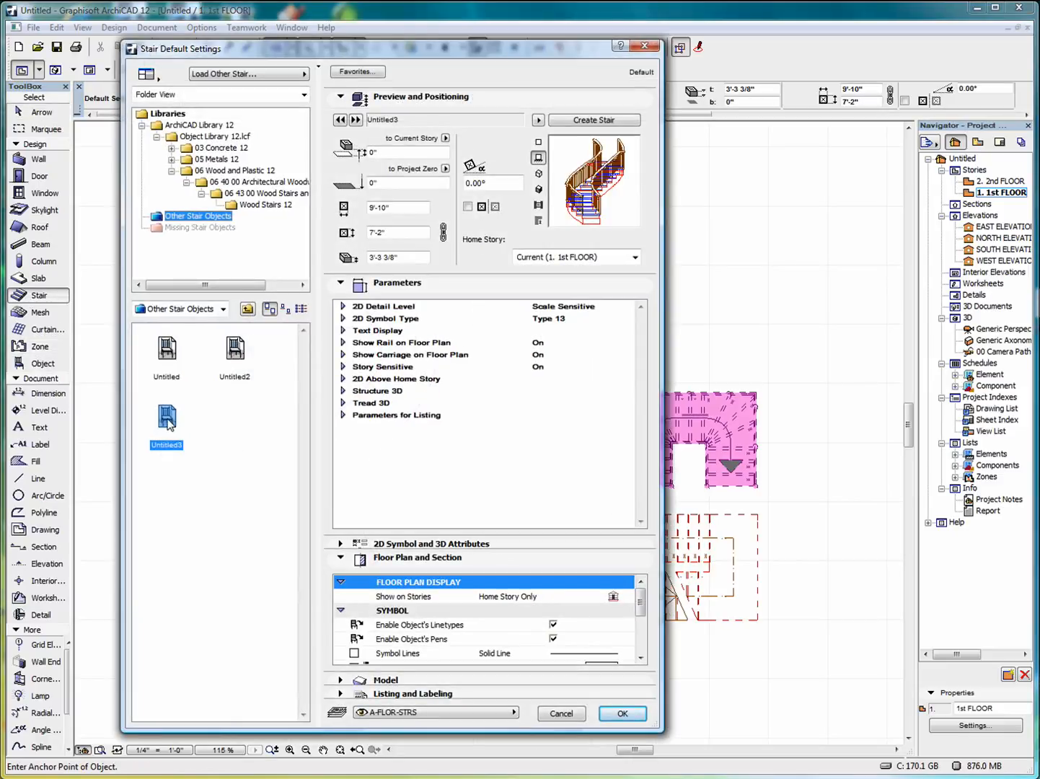
pyautogui.click(622, 715)
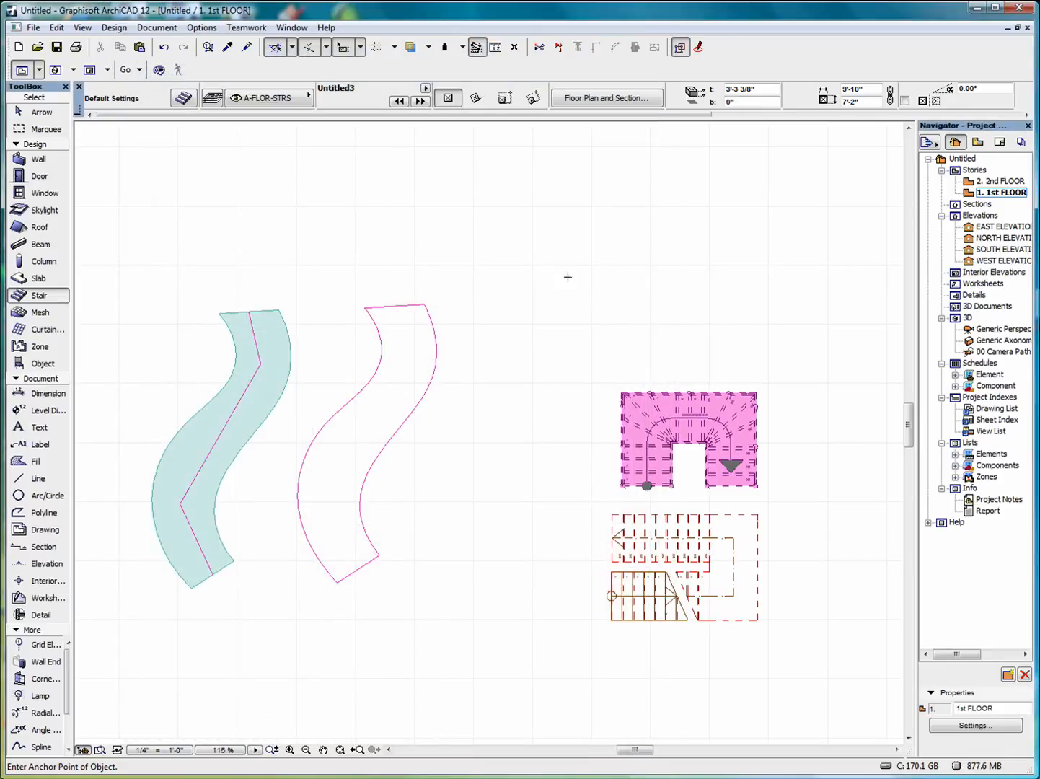
pyautogui.click(598, 323)
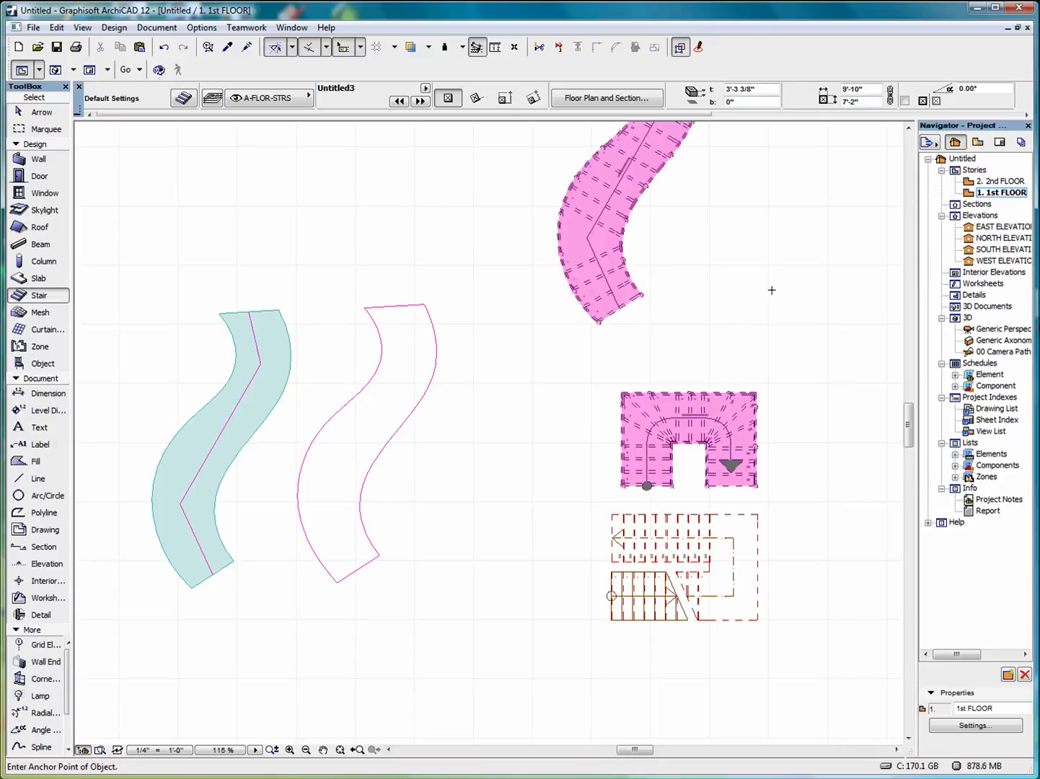
pyautogui.scroll(-3, 555, 322)
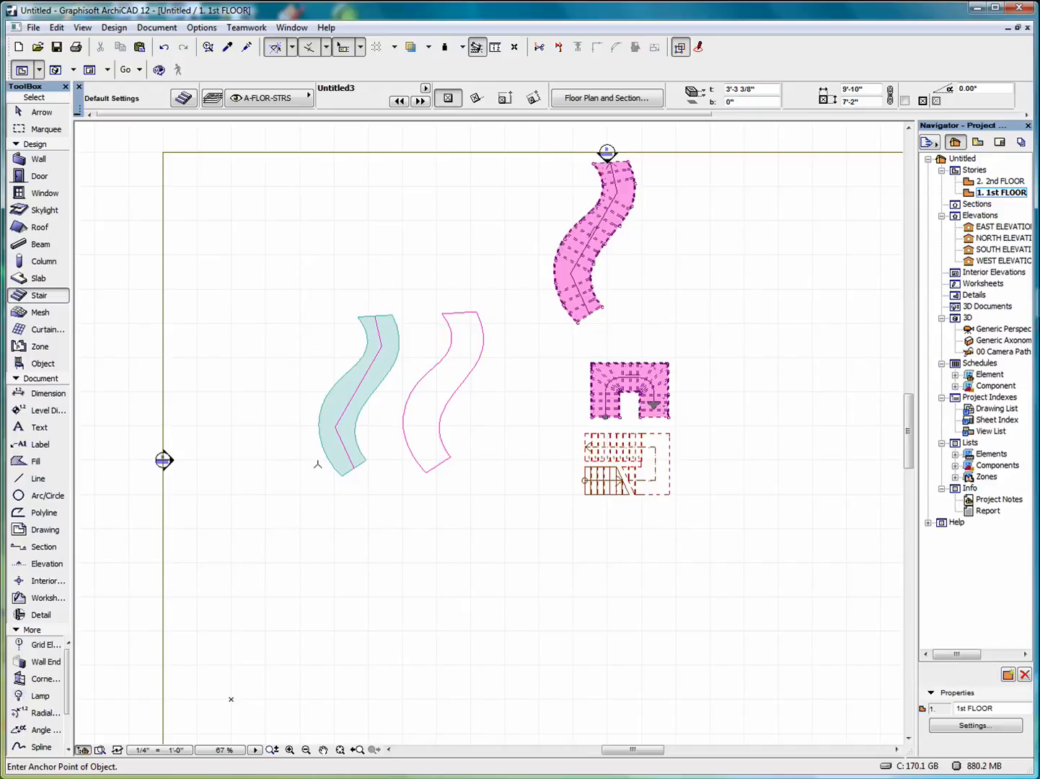
# Move the new stair right of the other stairs and shift the teal S-shaped fill left.
pyautogui.click(36, 113)
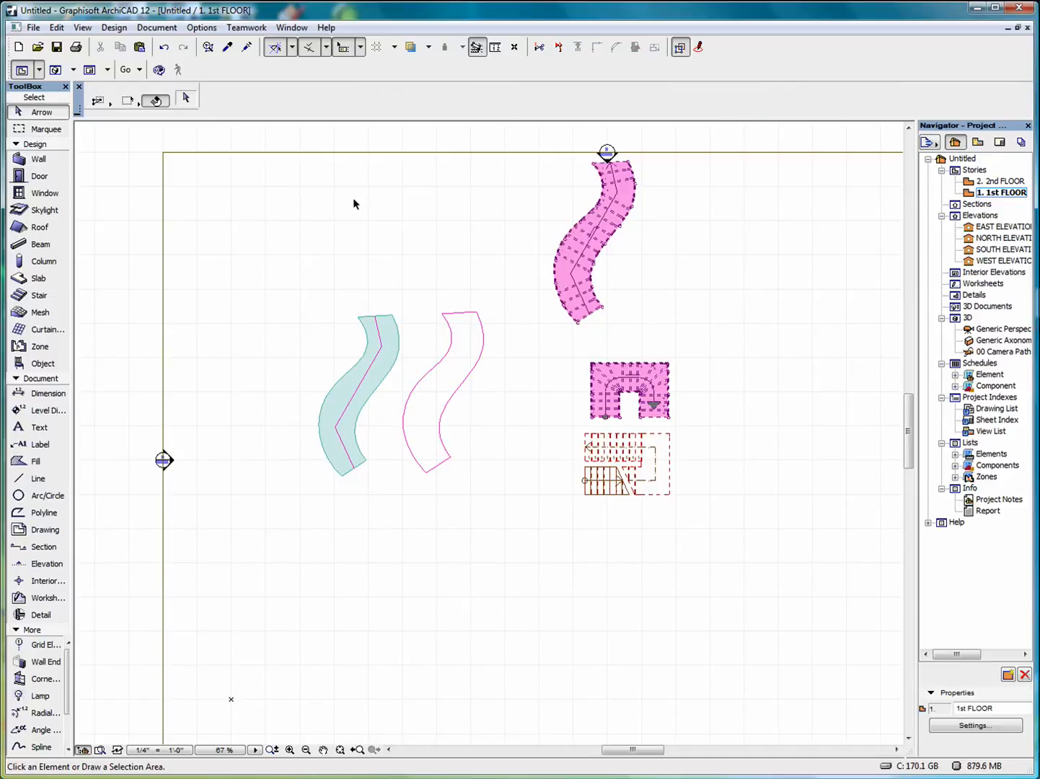
pyautogui.click(579, 325)
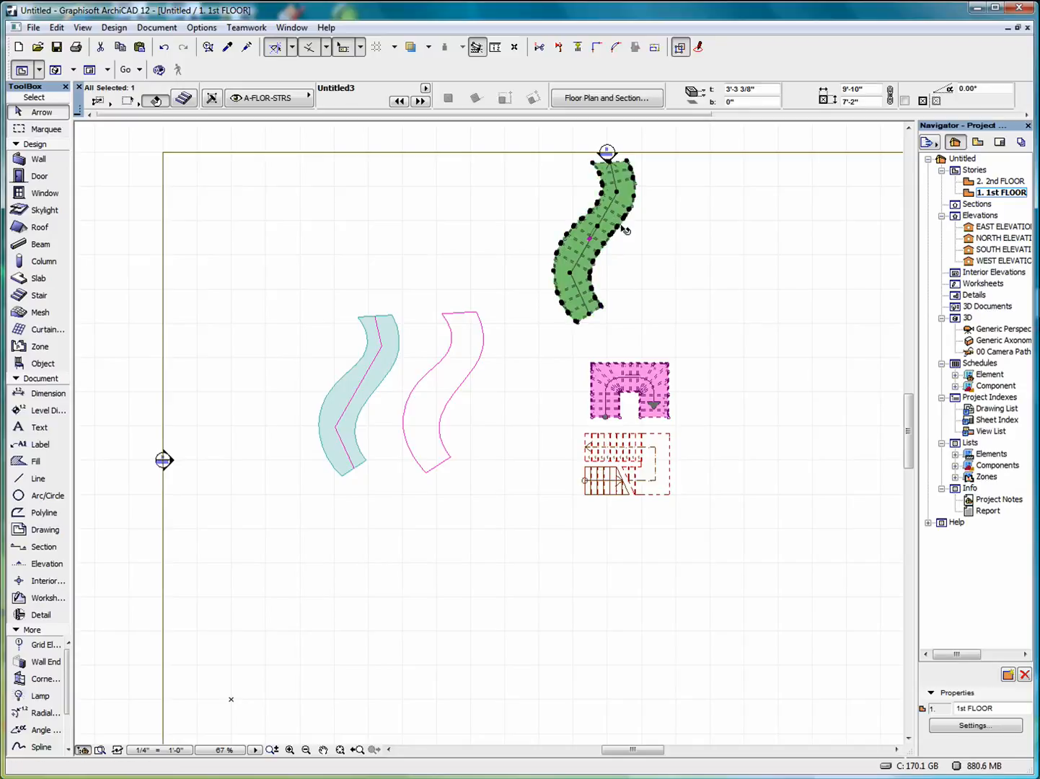
pyautogui.click(625, 257)
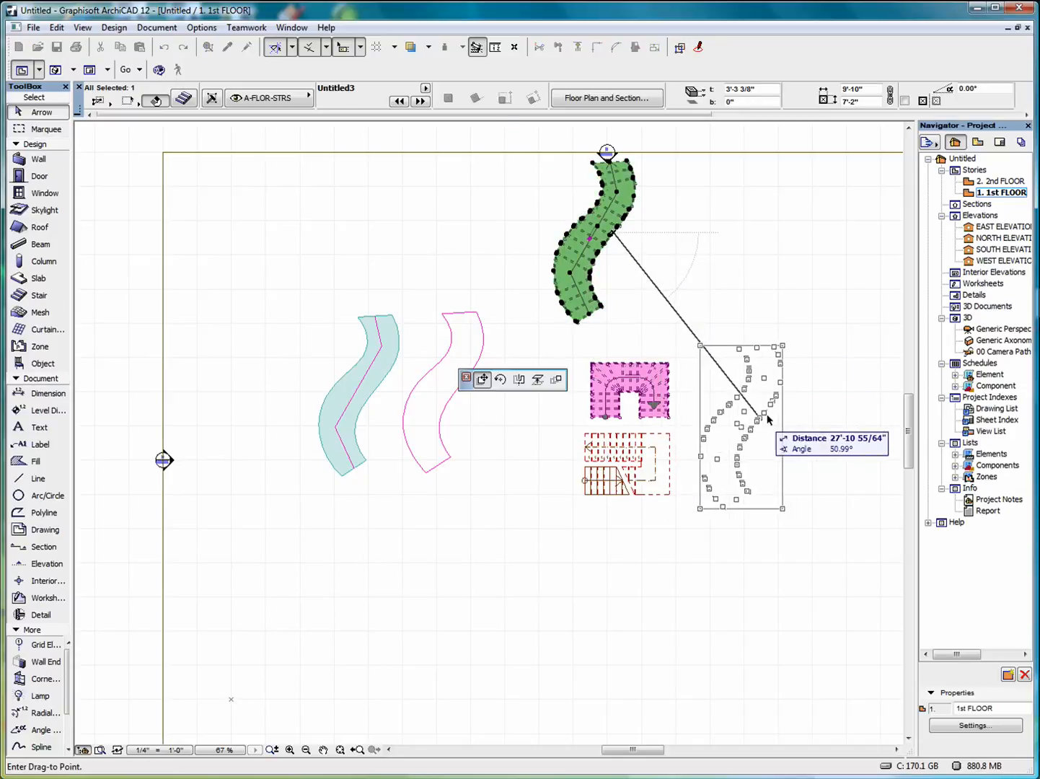
pyautogui.click(758, 420)
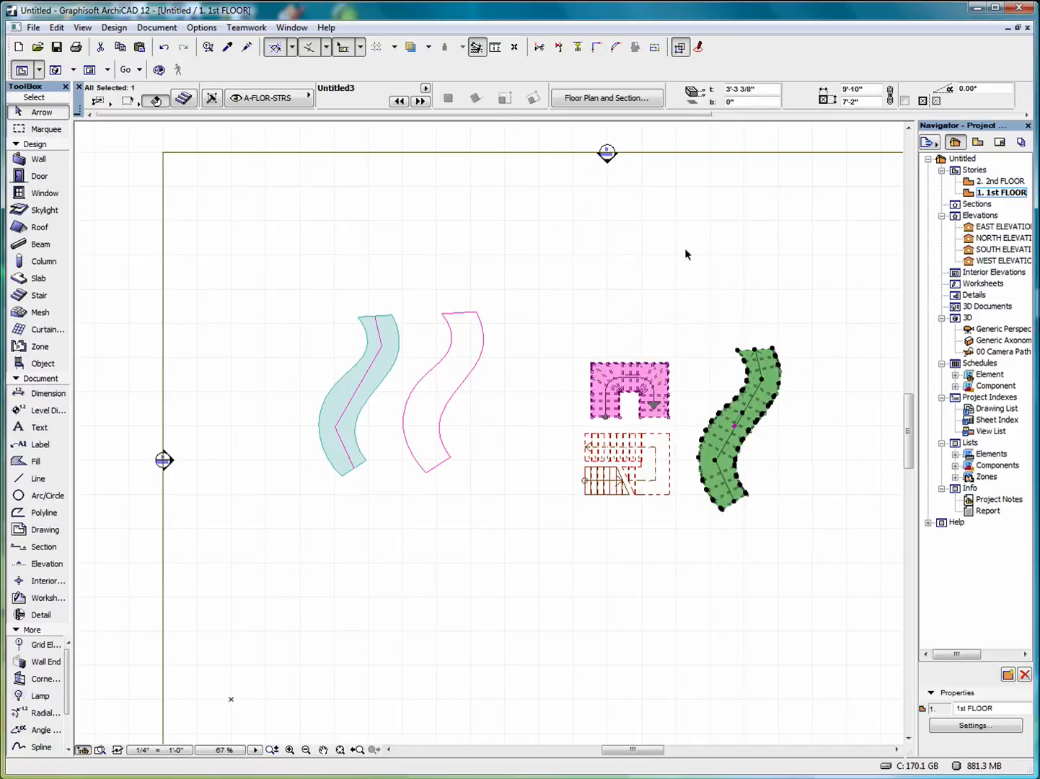
pyautogui.click(387, 376)
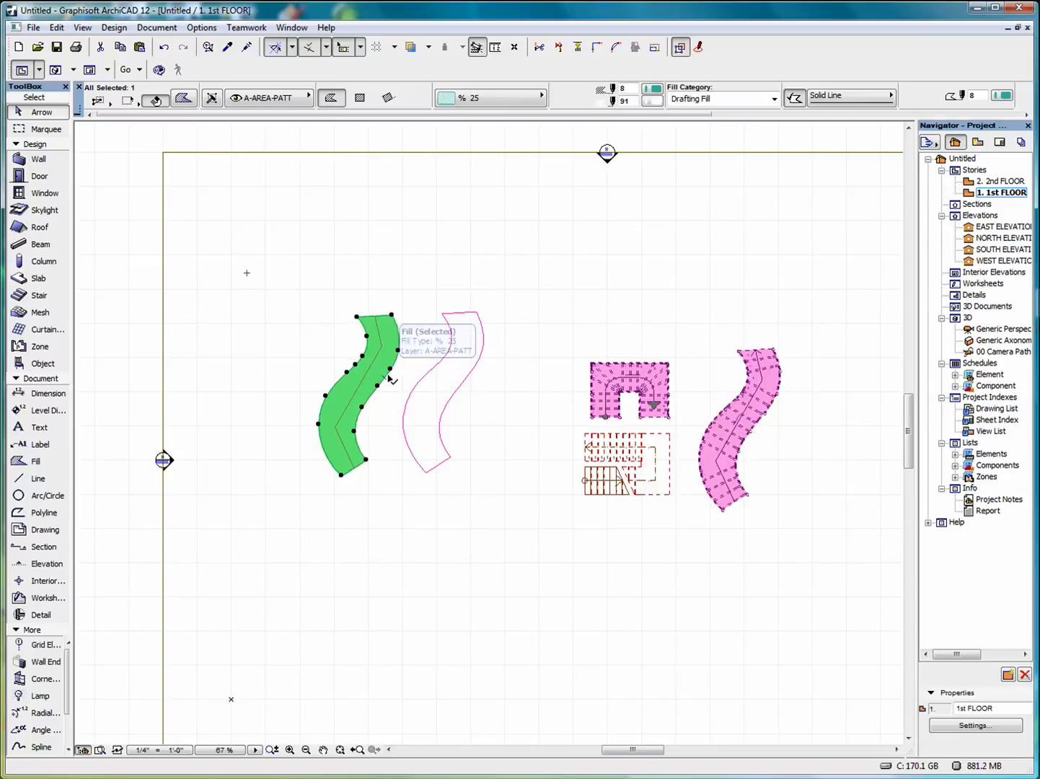
pyautogui.click(390, 369)
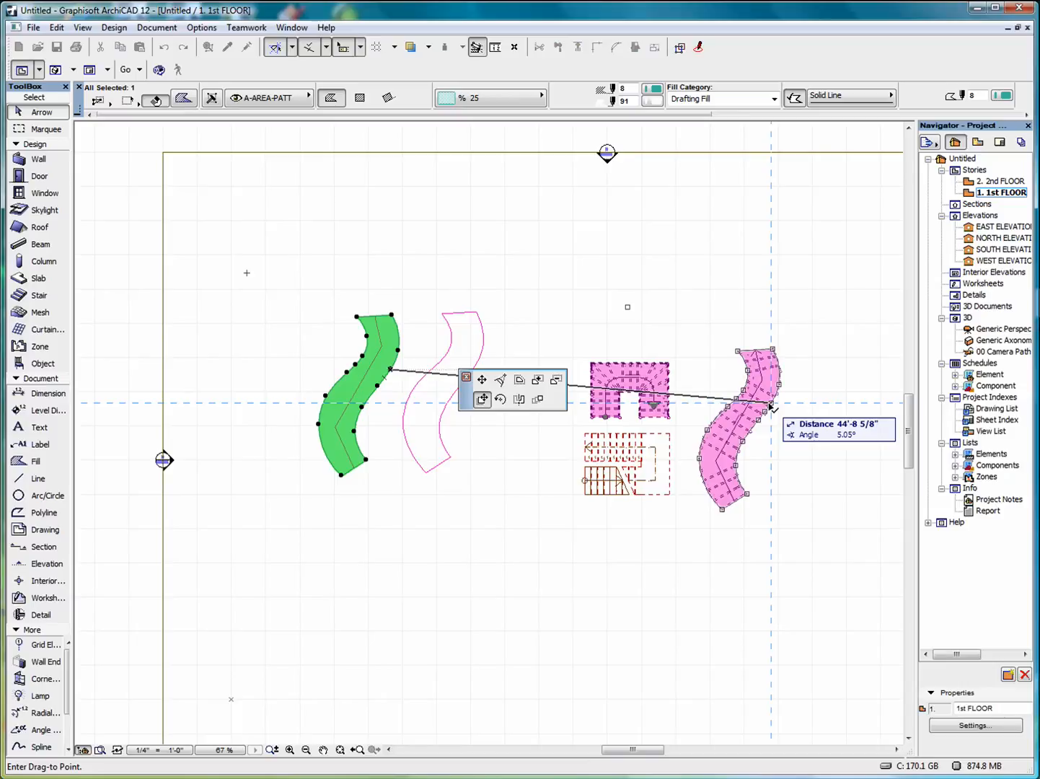
pyautogui.click(331, 367)
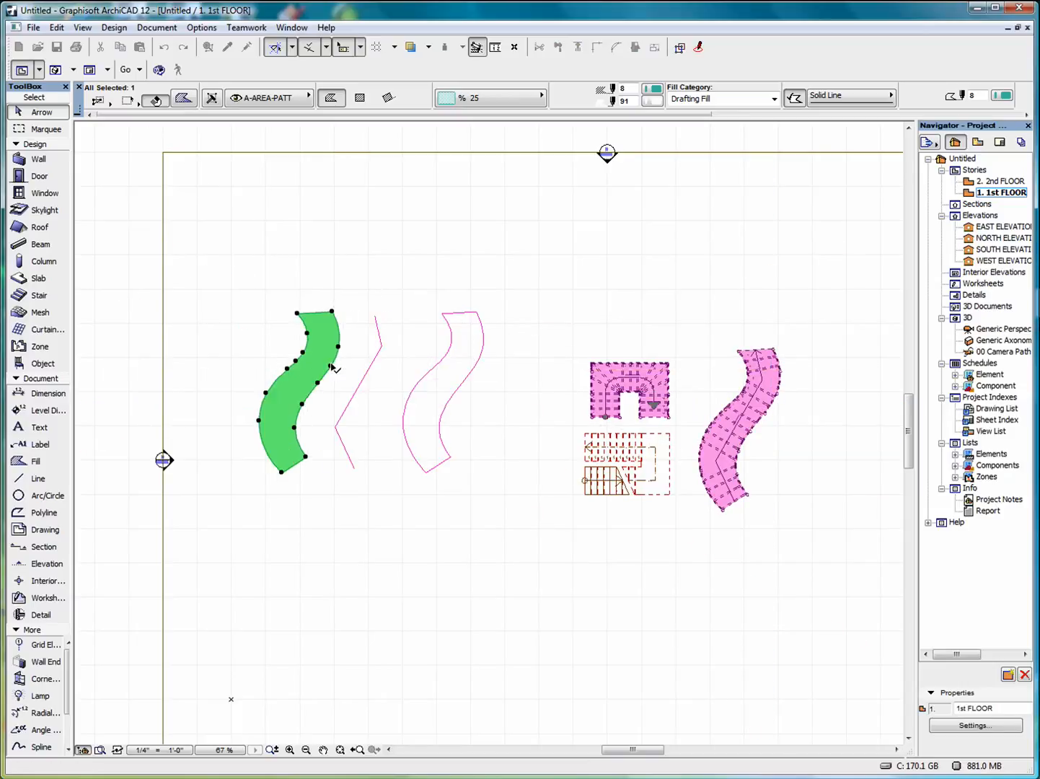
pyautogui.click(775, 350)
# View the selected S-shaped stair in 3D, orbit to look along it, then return to 1st FLOOR.
pyautogui.rightClick(725, 220)
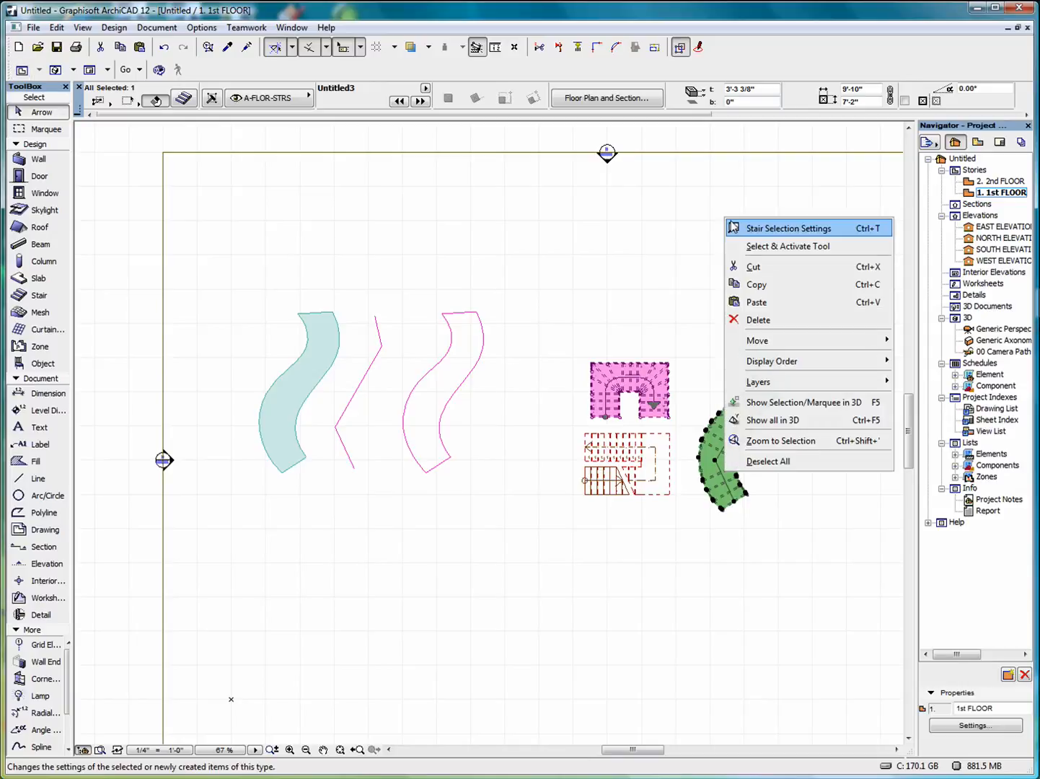
pyautogui.click(778, 408)
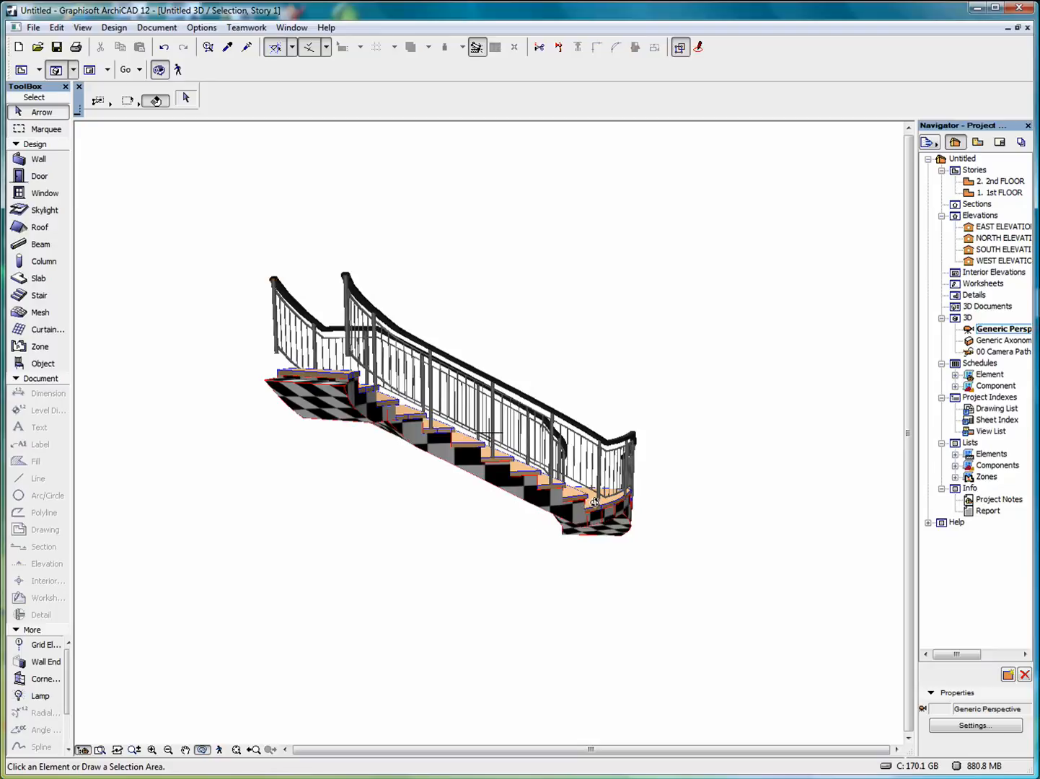
pyautogui.moveTo(592, 503); pyautogui.dragTo(406, 575)
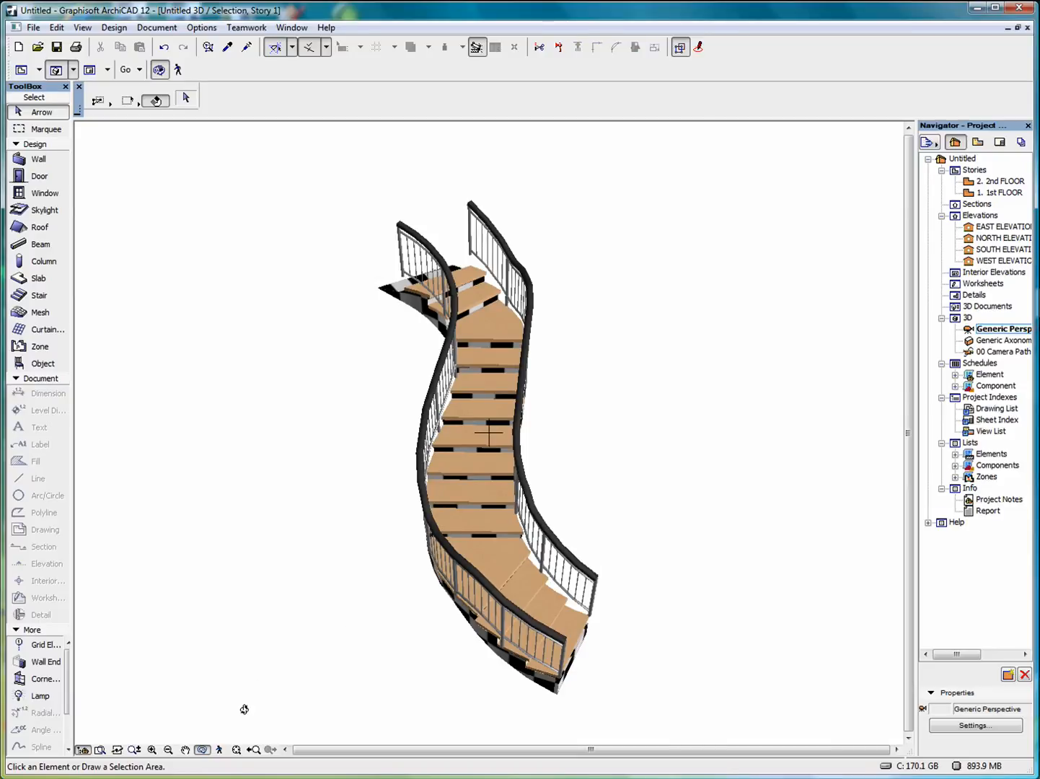
pyautogui.doubleClick(996, 193)
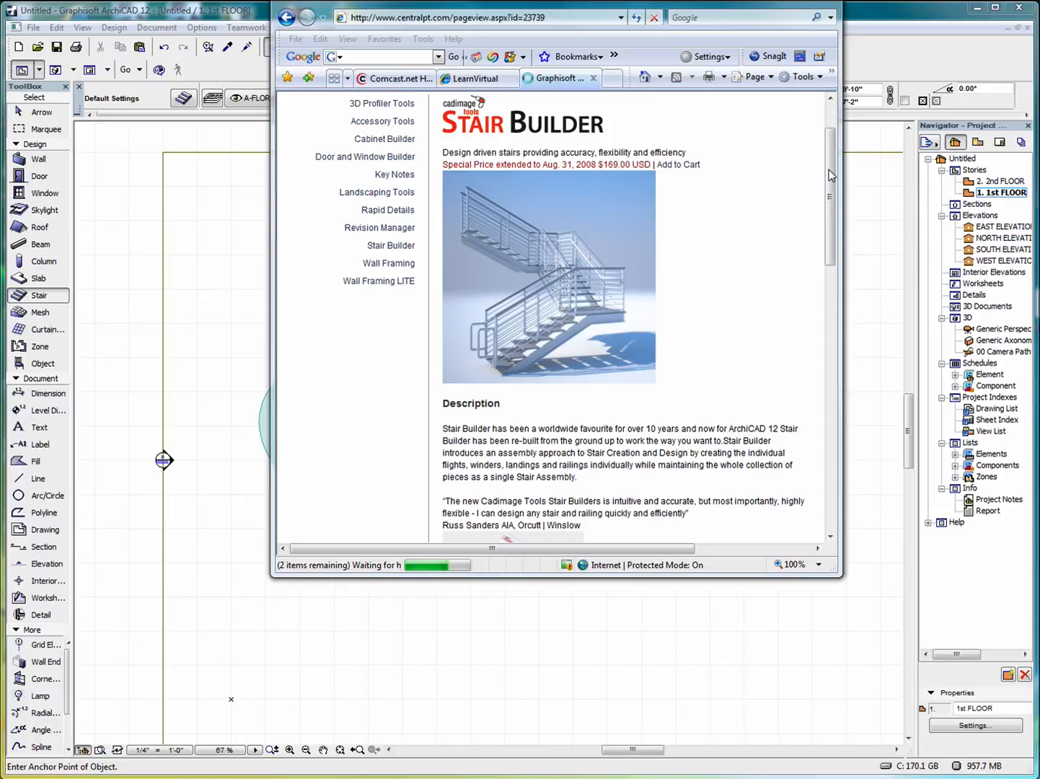
# Scroll the Cadimage Stair Builder page, return to its top, and enlarge the browser window.
pyautogui.click(830, 242)
pyautogui.scroll(-4, 830, 241)
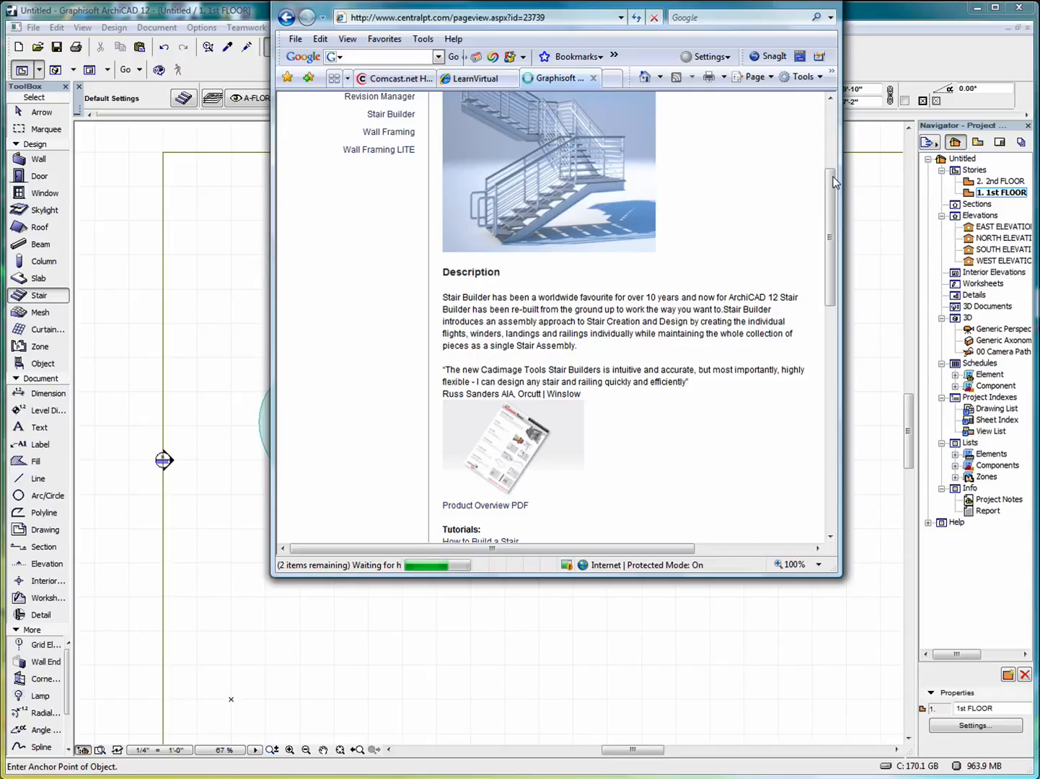
pyautogui.moveTo(834, 191); pyautogui.dragTo(835, 150)
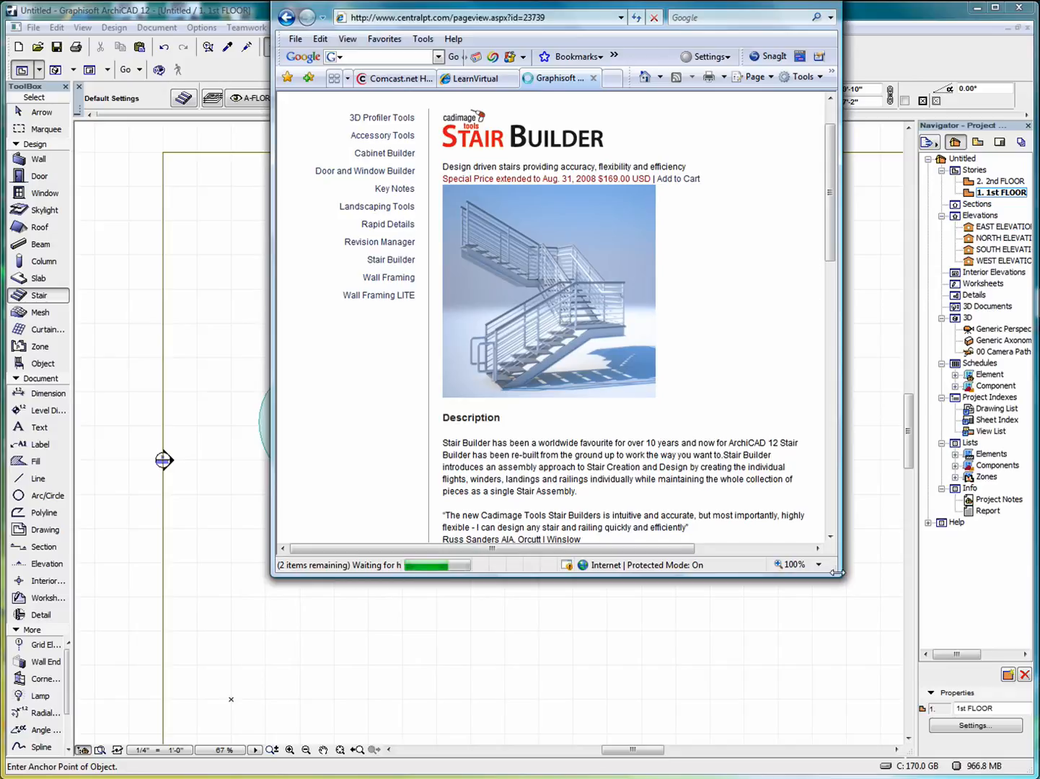
pyautogui.moveTo(842, 580)
pyautogui.mouseDown()
pyautogui.moveTo(871, 629)
pyautogui.moveTo(862, 687)
pyautogui.moveTo(845, 706)
pyautogui.moveTo(851, 736)
pyautogui.moveTo(844, 601)
pyautogui.mouseUp()
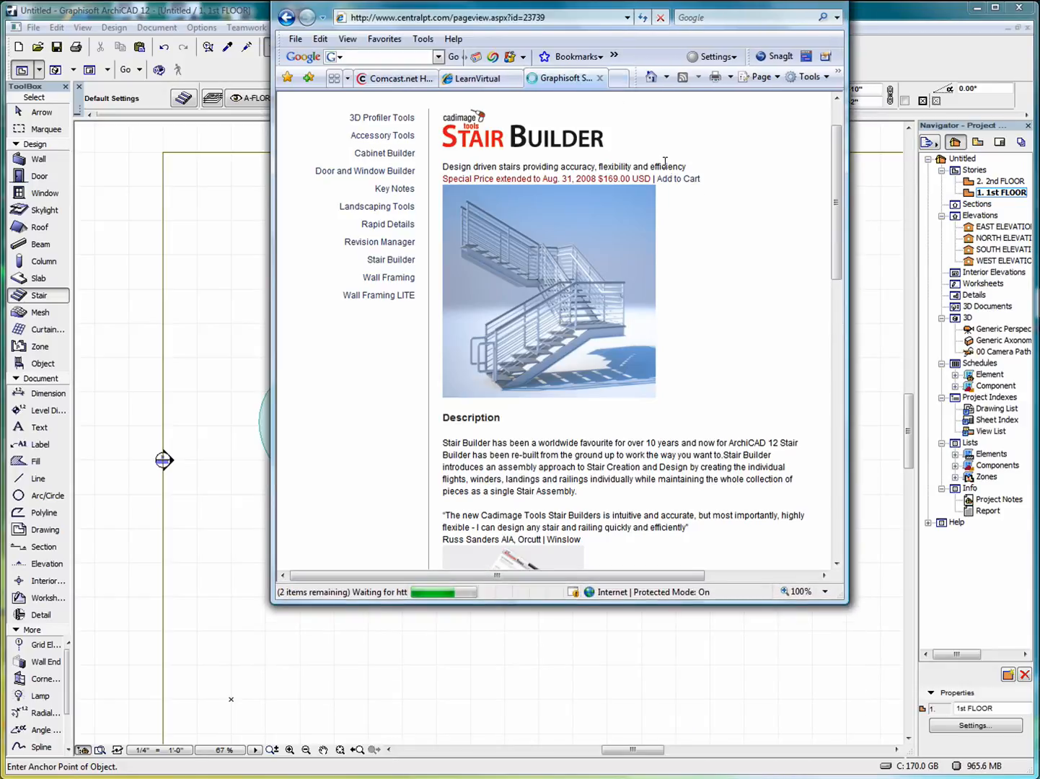